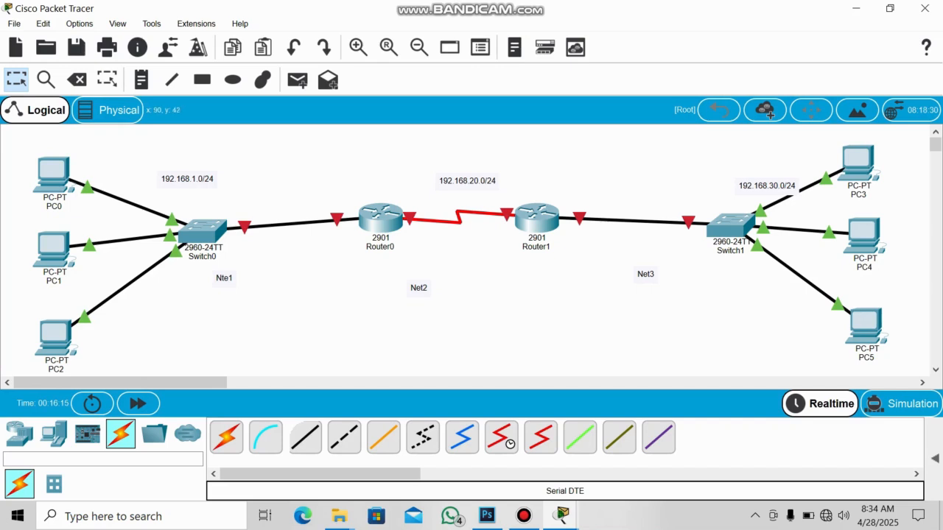
Assign PC0 the static IP address 192.168.1.1 with subnet mask 255.255.255.0.
{"action": "left_click", "coordinate": [53, 176]}
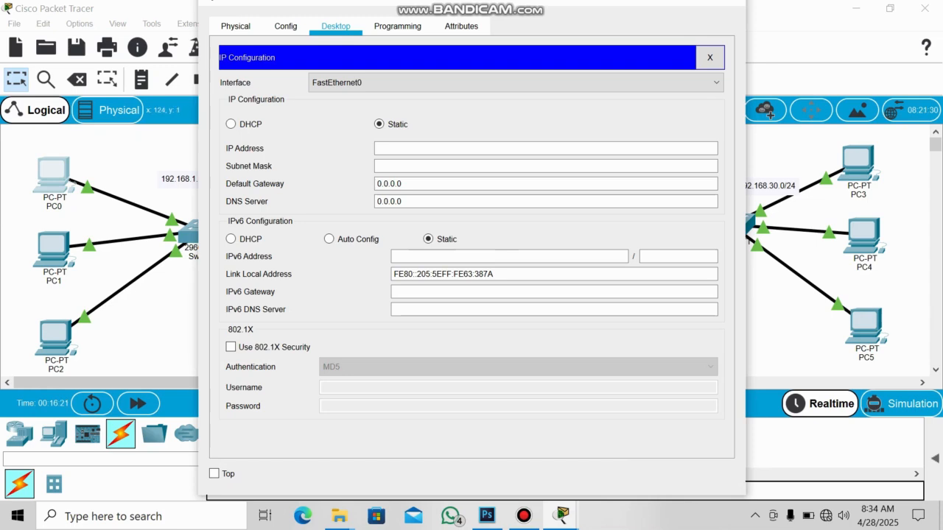
{"action": "type", "text": "1"}
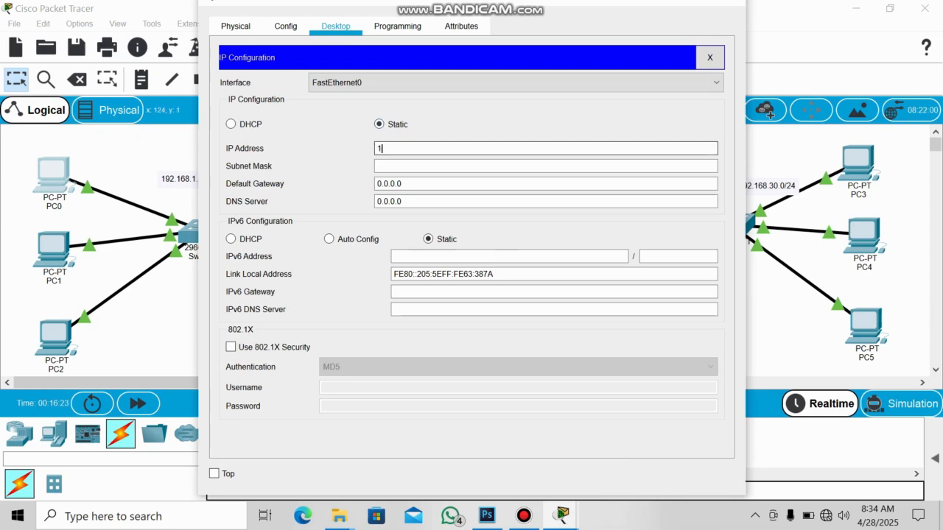
{"action": "type", "text": "92.168.1.1"}
{"action": "left_click", "coordinate": [417, 165]}
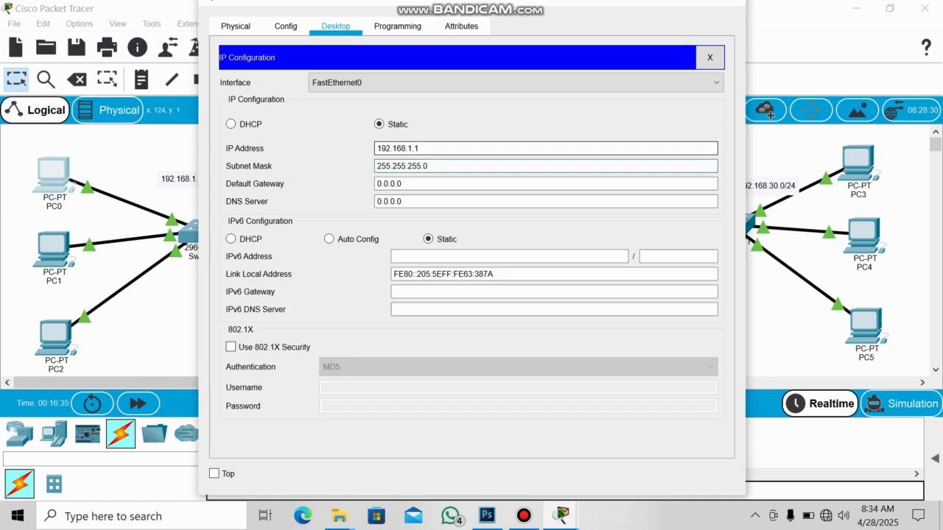
{"action": "left_click", "coordinate": [728, 2]}
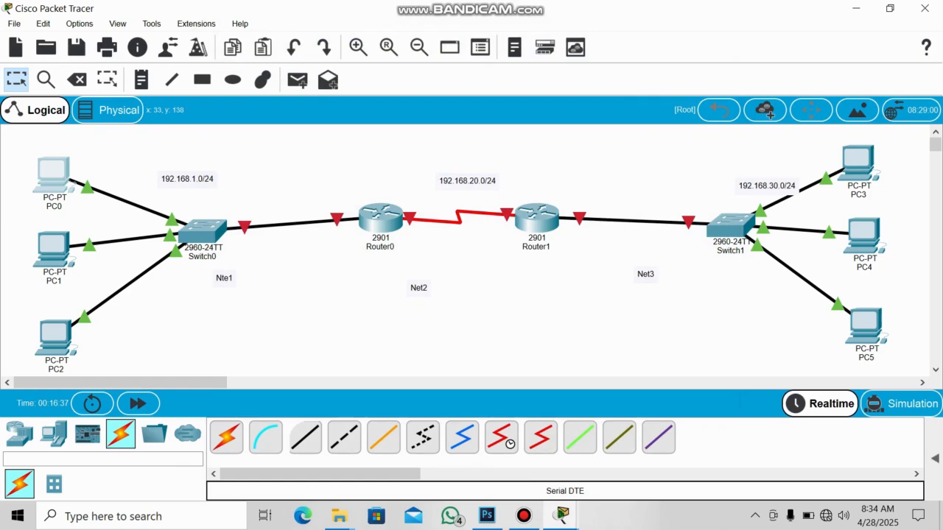
Assign PC1 the static IP address 192.168.1.2 with the default subnet mask.
{"action": "left_click", "coordinate": [51, 249]}
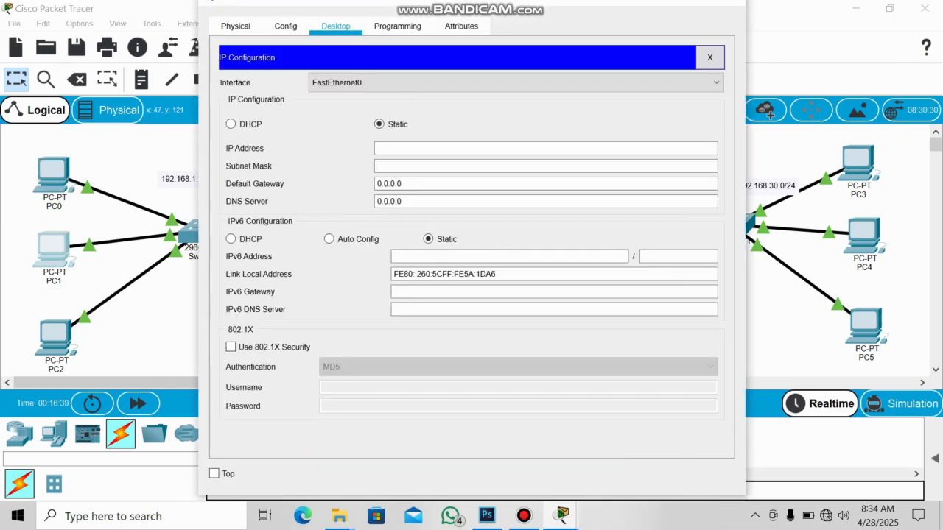
{"action": "left_click", "coordinate": [413, 148]}
{"action": "type", "text": "1"}
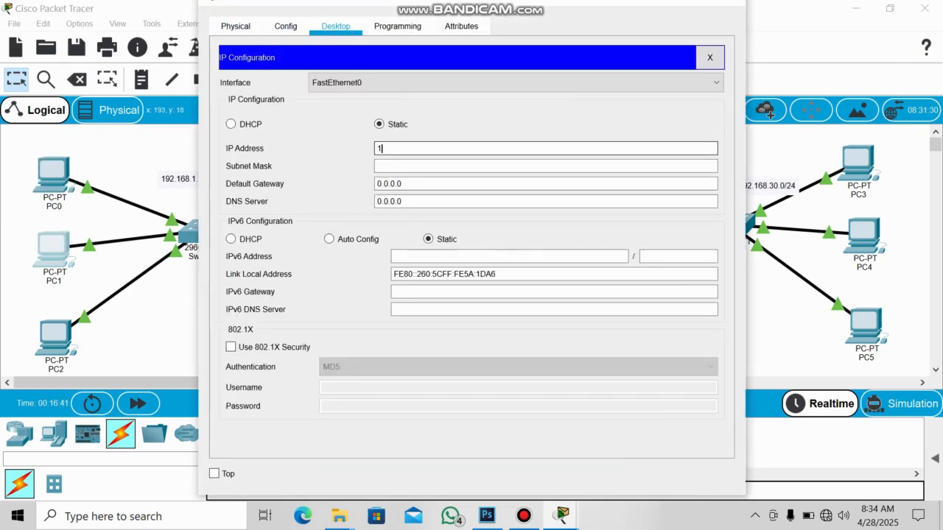
{"action": "type", "text": "92.168.1.2"}
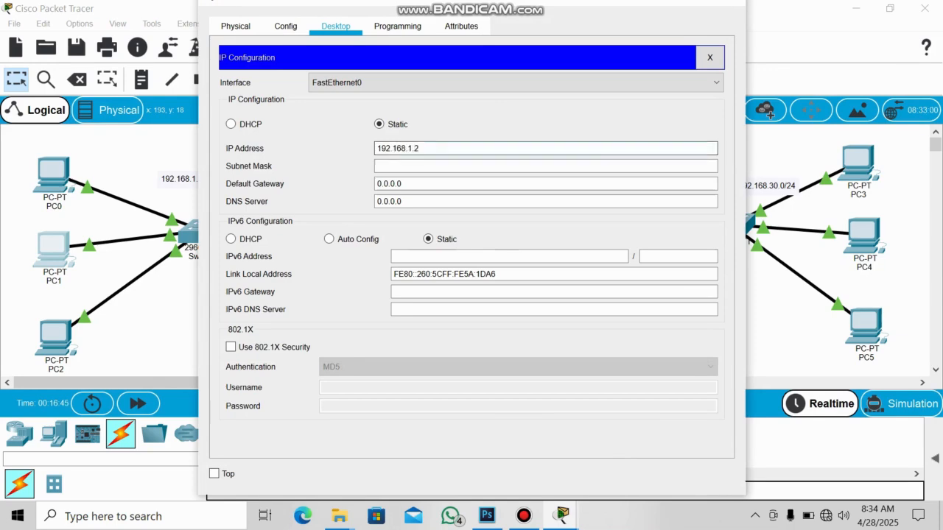
{"action": "key", "text": "Tab"}
{"action": "left_click", "coordinate": [728, 2]}
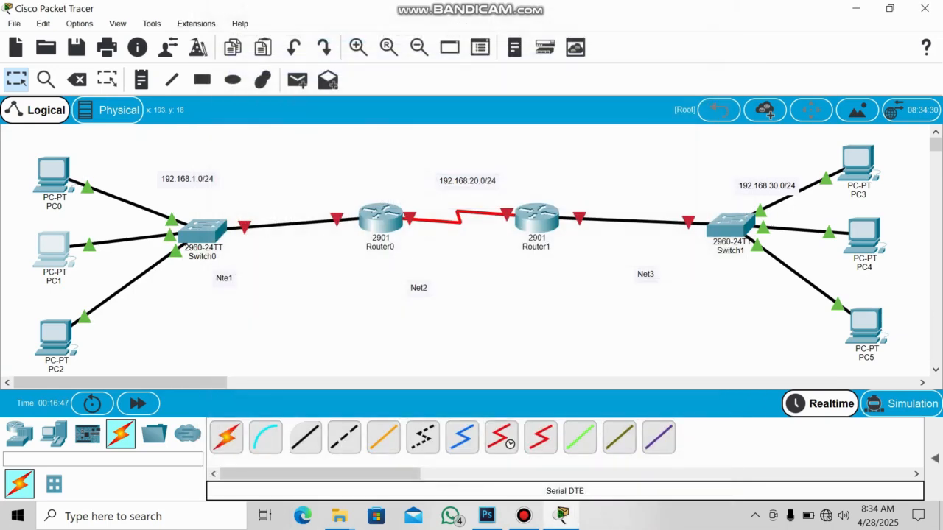
Assign PC2 the static IP address 192.168.1.3 with subnet mask 255.255.255.0.
{"action": "left_click", "coordinate": [53, 339]}
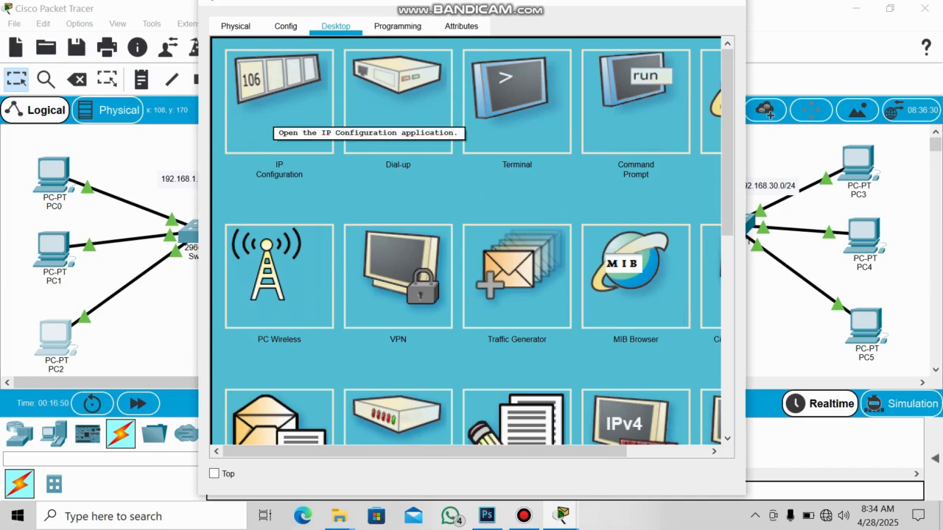
{"action": "left_click", "coordinate": [276, 111]}
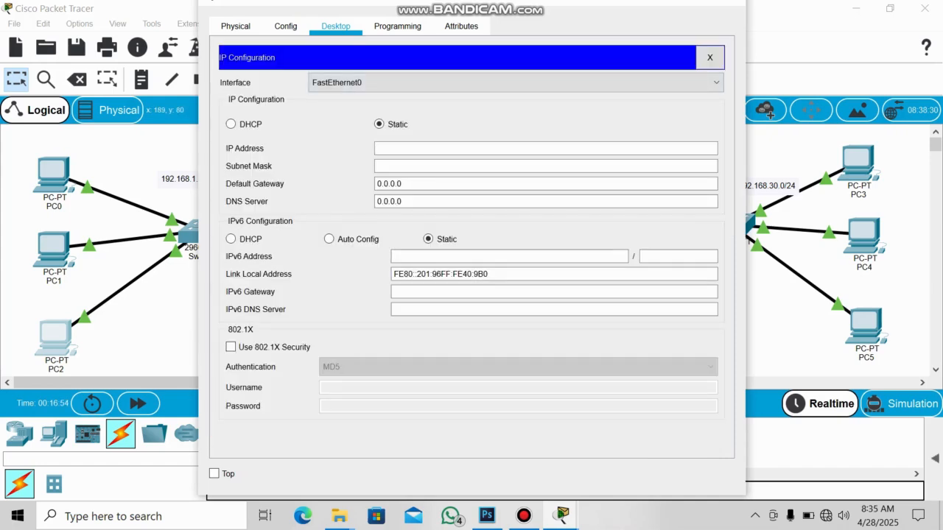
{"action": "left_click", "coordinate": [391, 149]}
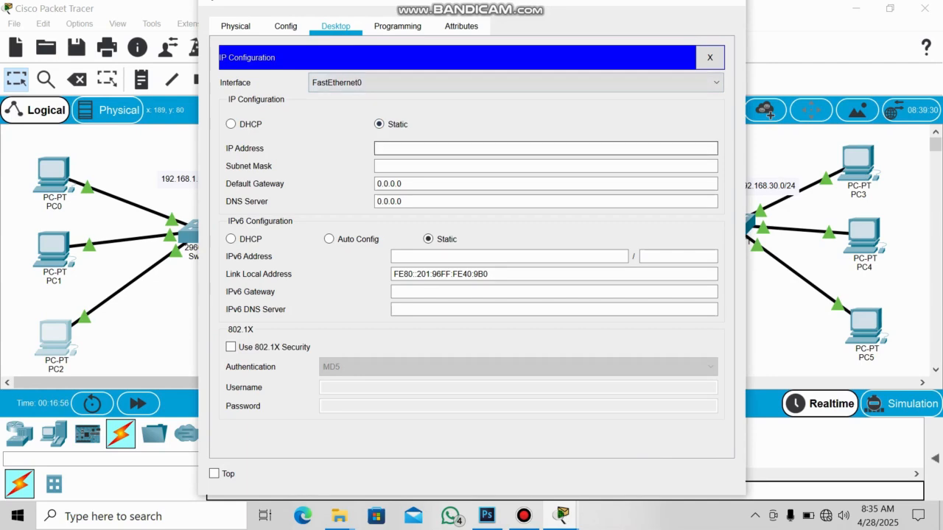
{"action": "type", "text": "192.168.1.3"}
{"action": "left_click", "coordinate": [407, 165]}
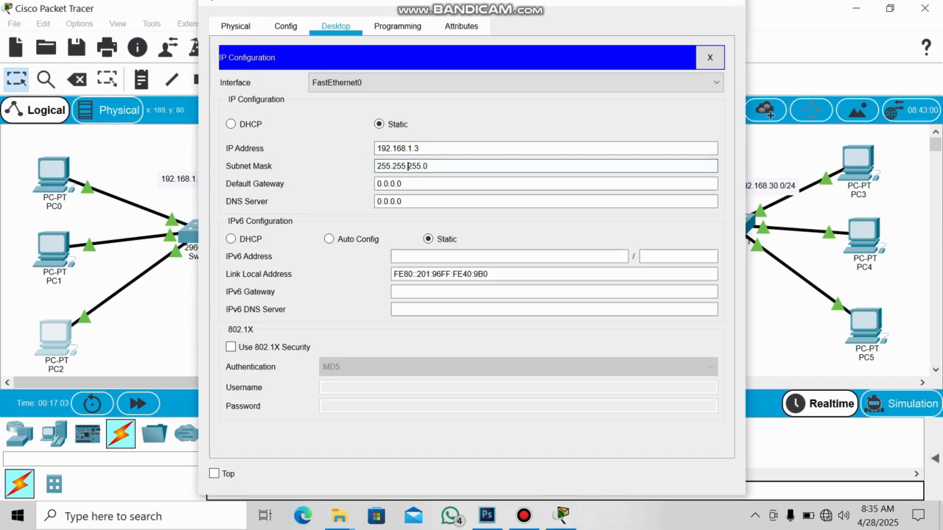
{"action": "left_click", "coordinate": [728, 2]}
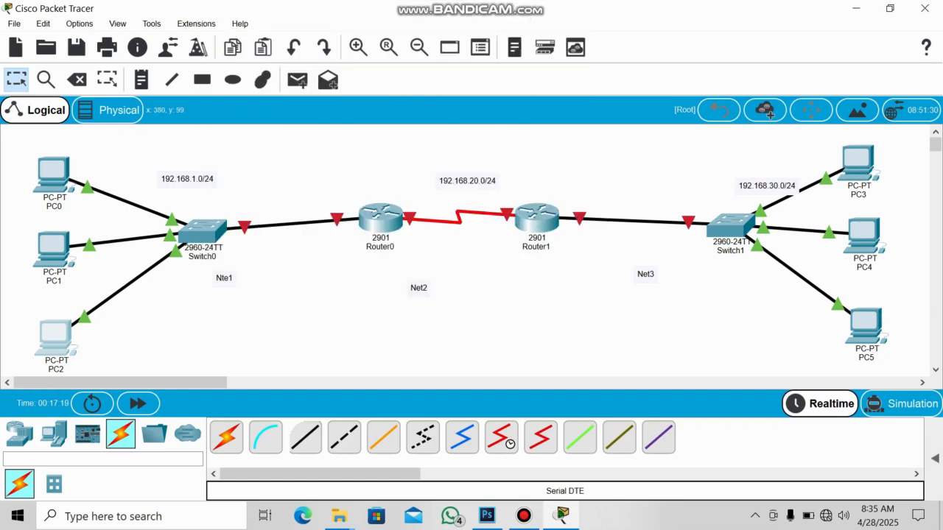
Enter privileged mode and global configuration mode on Router0's command line.
{"action": "mouse_move", "coordinate": [376, 222]}
{"action": "left_click", "coordinate": [380, 217]}
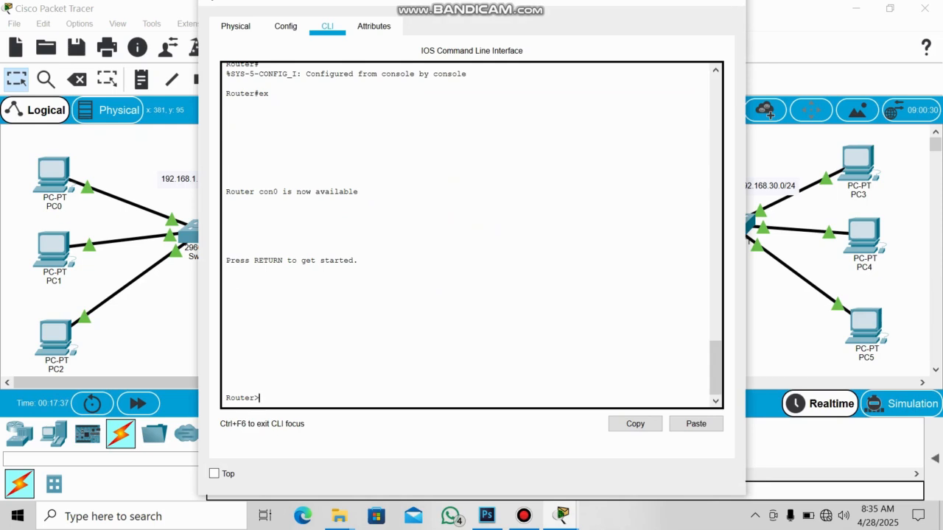
{"action": "type", "text": "en"}
{"action": "key", "text": "Return"}
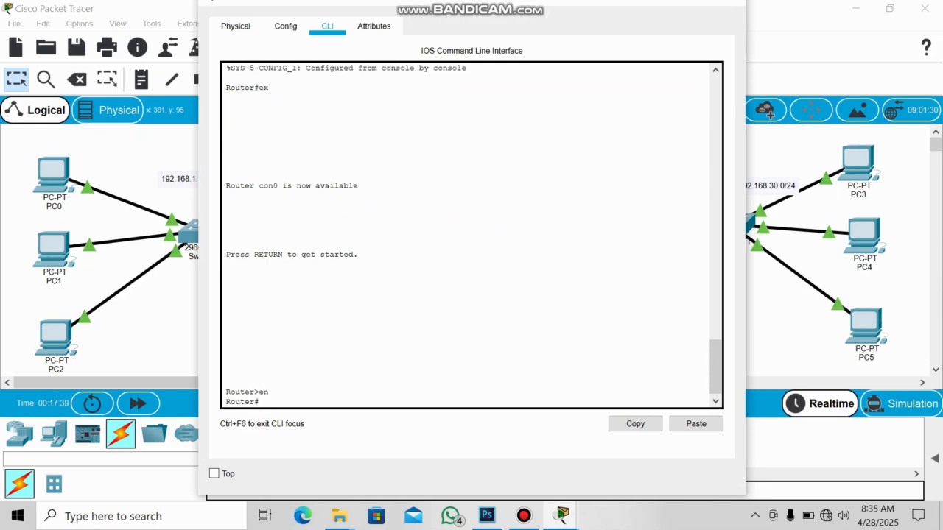
{"action": "type", "text": "conf"}
{"action": "type", "text": " t"}
{"action": "key", "text": "Tab"}
{"action": "key", "text": "Return"}
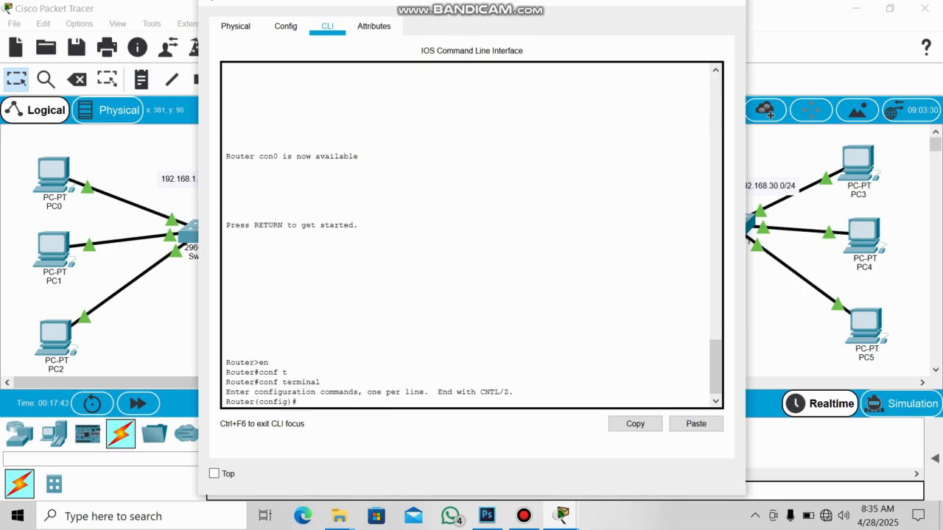
Assign IP address 192.168.1.4 with mask 255.255.255.0 to Router0's gigabitEthernet 0/0 interface.
{"action": "type", "text": "in"}
{"action": "type", "text": "t "}
{"action": "type", "text": "g"}
{"action": "key", "text": "Tab"}
{"action": "type", "text": "0/0"}
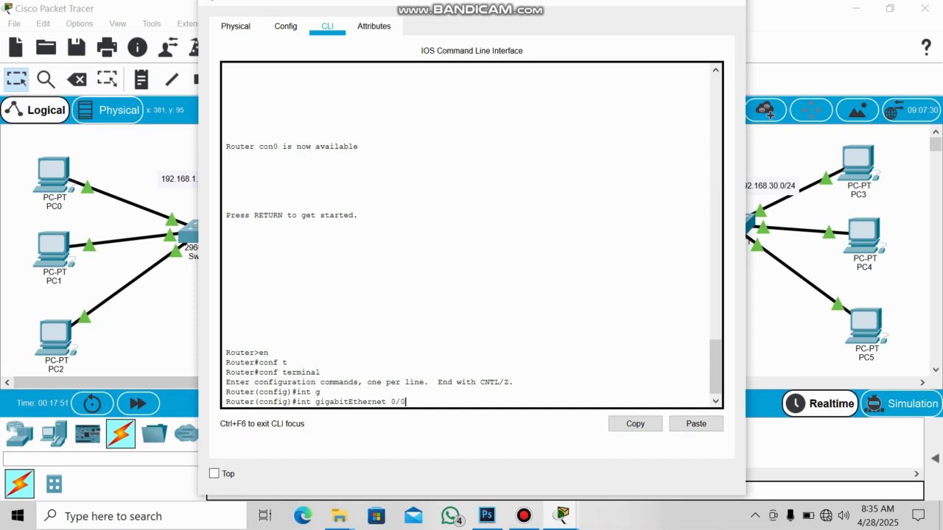
{"action": "key", "text": "Return"}
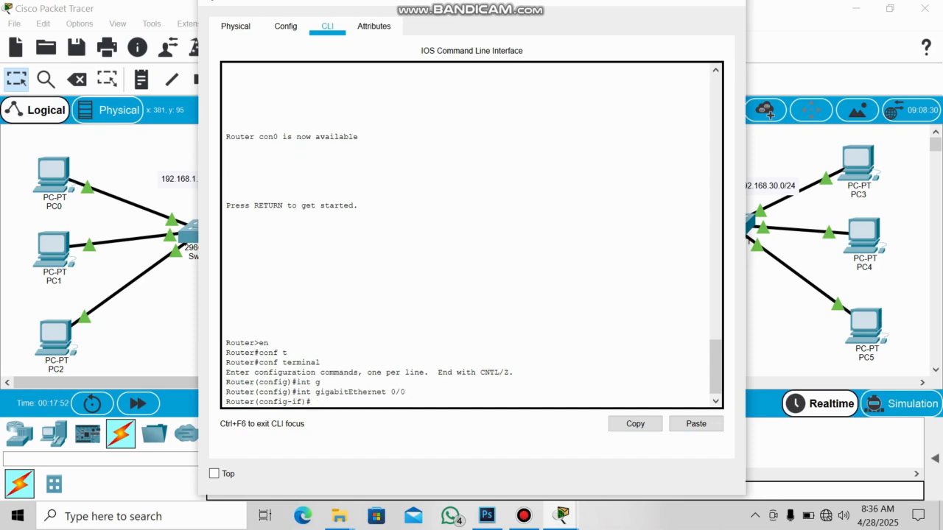
{"action": "type", "text": "ip add"}
{"action": "key", "text": "Tab"}
{"action": "type", "text": "192.168"}
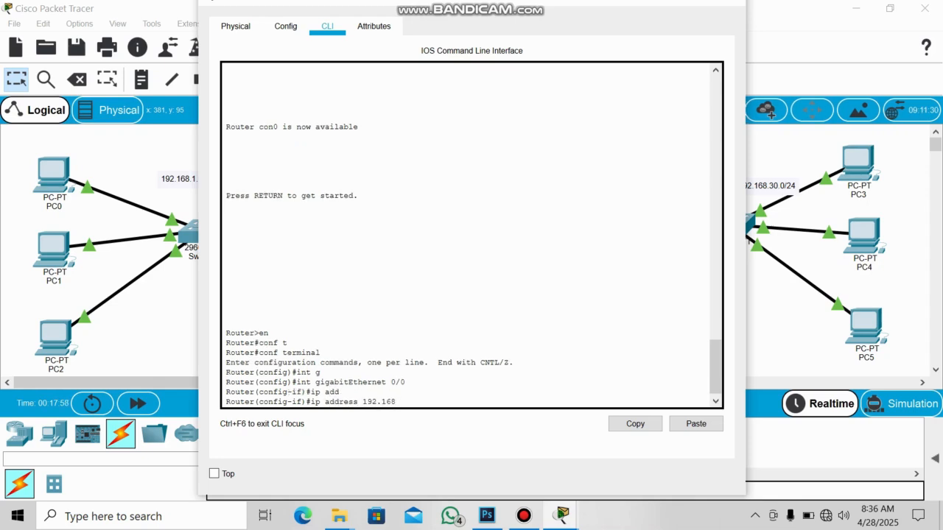
{"action": "type", "text": ".1.4"}
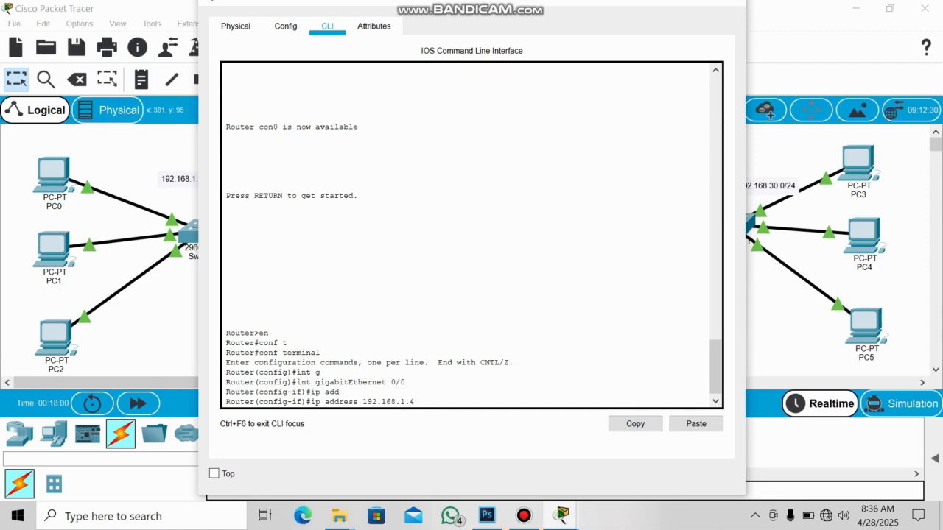
{"action": "type", "text": " 255.255.255.0"}
{"action": "key", "text": "Return"}
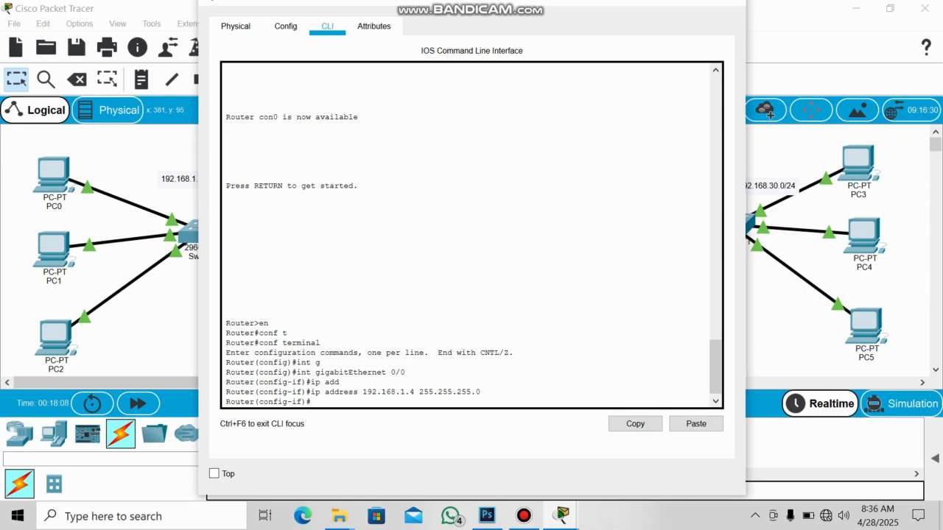
Enable Router0's gigabitEthernet 0/0 interface with no shutdown and close the router window.
{"action": "type", "text": "no shu"}
{"action": "key", "text": "Tab"}
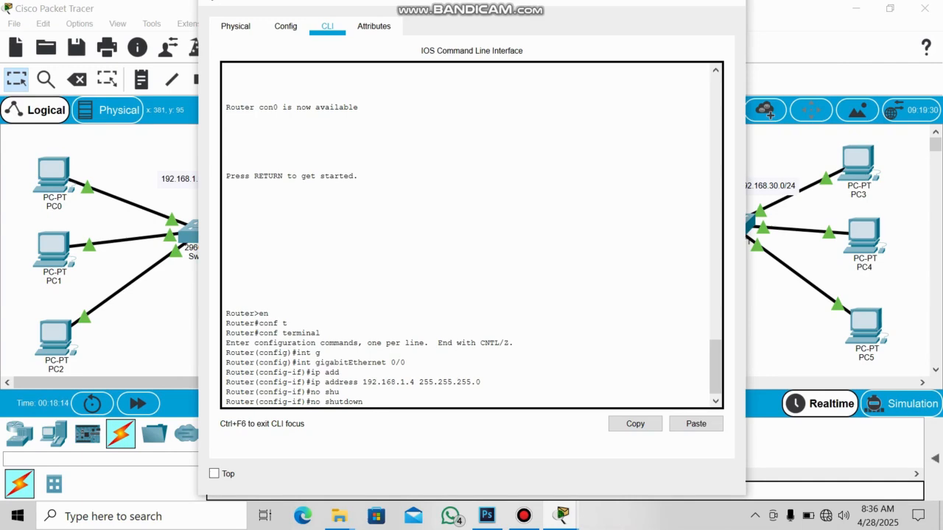
{"action": "key", "text": "Return"}
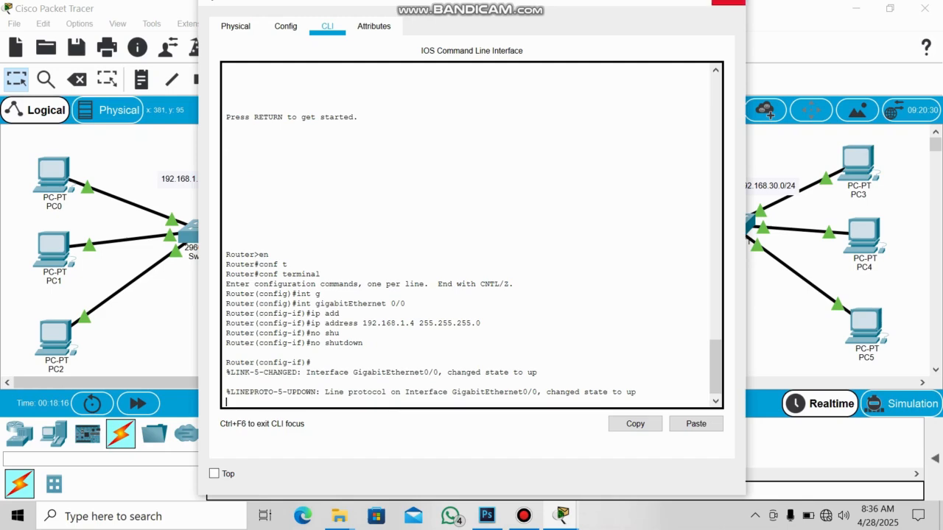
{"action": "left_click", "coordinate": [730, 2]}
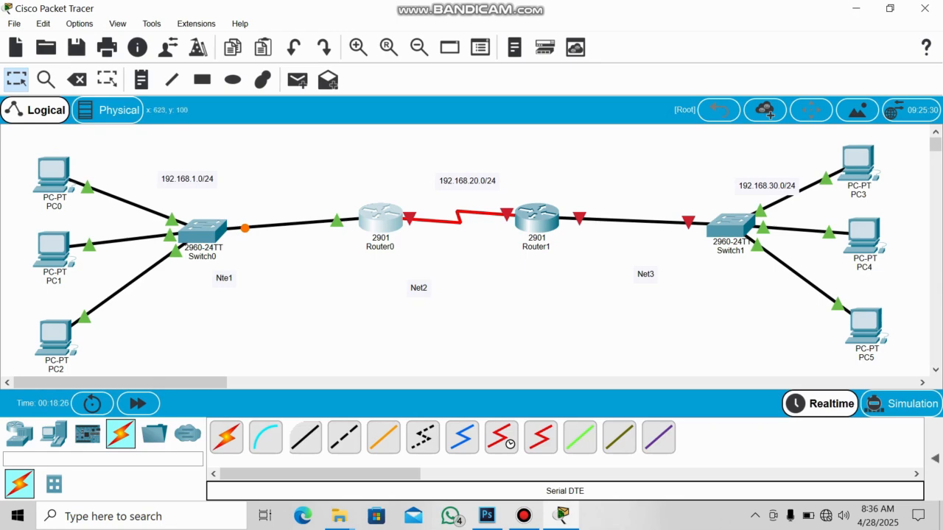
Assign PC3 the static IP address 192.168.30.1 with subnet mask 255.255.255.0.
{"action": "mouse_move", "coordinate": [857, 168]}
{"action": "left_click", "coordinate": [857, 161]}
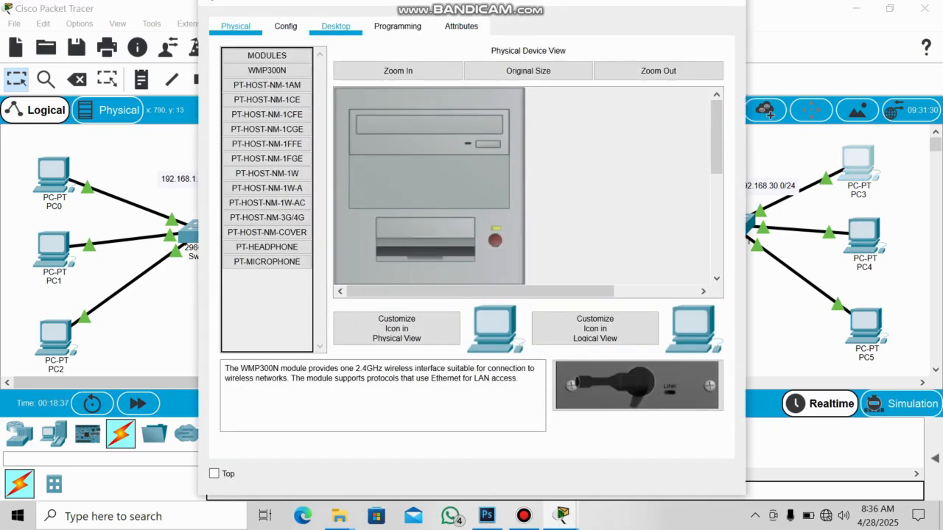
{"action": "left_click", "coordinate": [335, 25]}
{"action": "left_click", "coordinate": [279, 101]}
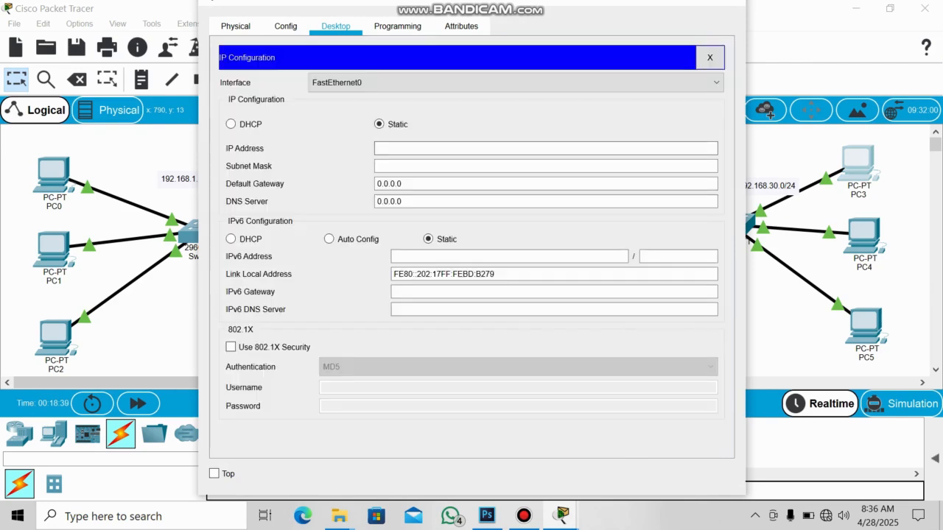
{"action": "type", "text": "192"}
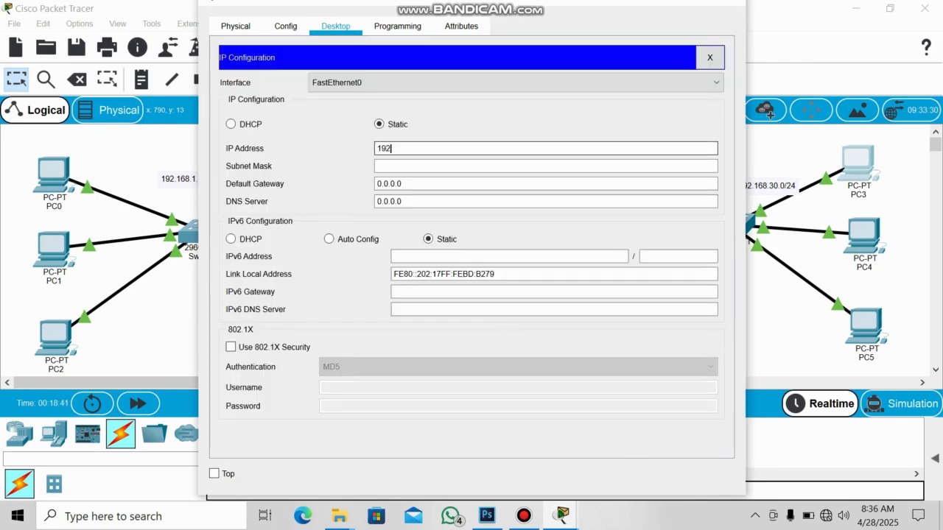
{"action": "type", "text": ".168.30.1"}
{"action": "key", "text": "Tab"}
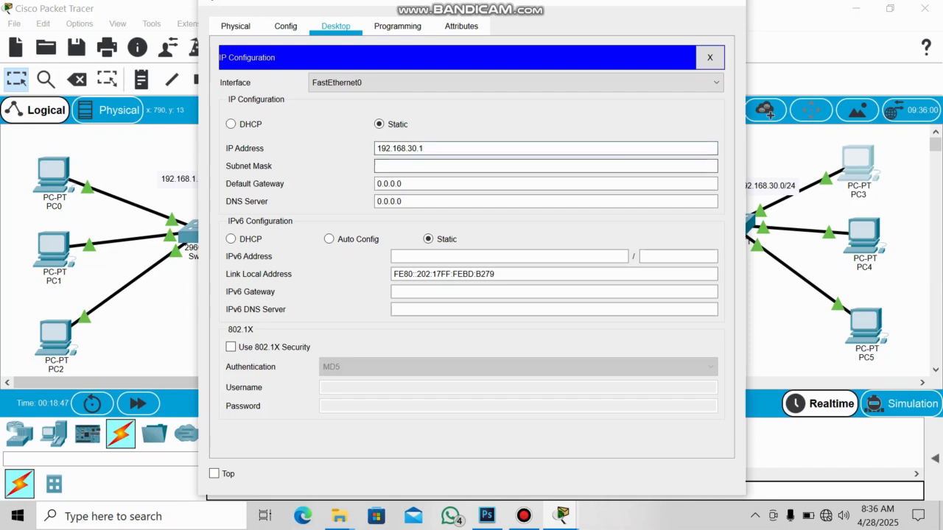
{"action": "key", "text": "shift+Tab"}
{"action": "left_click", "coordinate": [427, 149]}
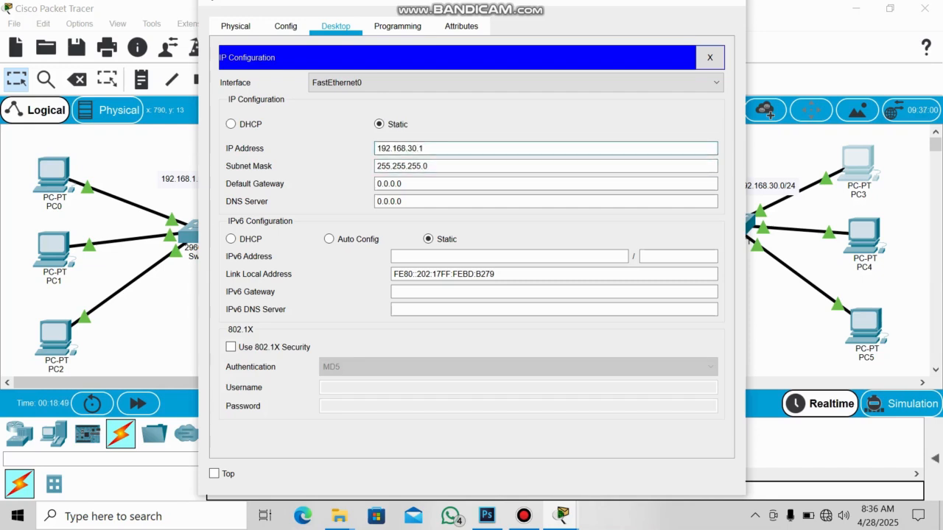
{"action": "left_click", "coordinate": [728, 2]}
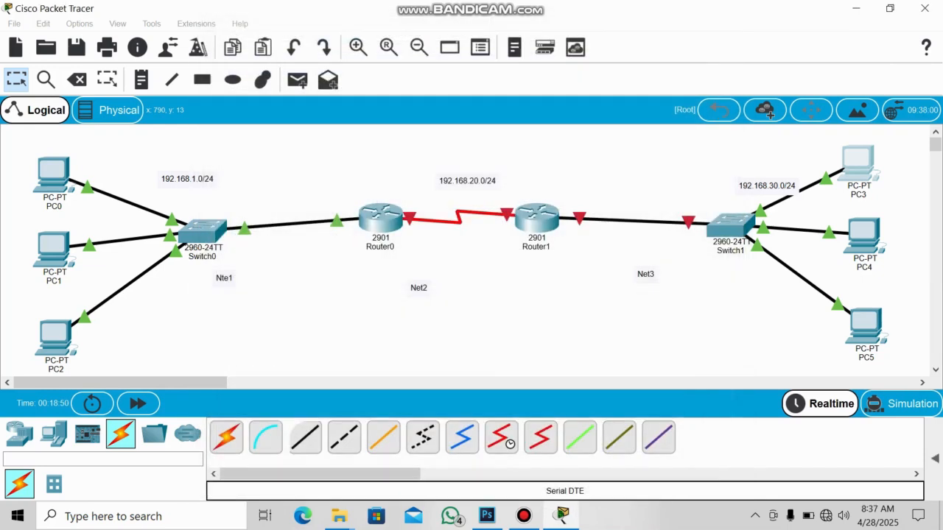
Assign PC4 the static IP address 192.168.30.2 with subnet mask 255.255.255.0.
{"action": "left_click", "coordinate": [863, 236]}
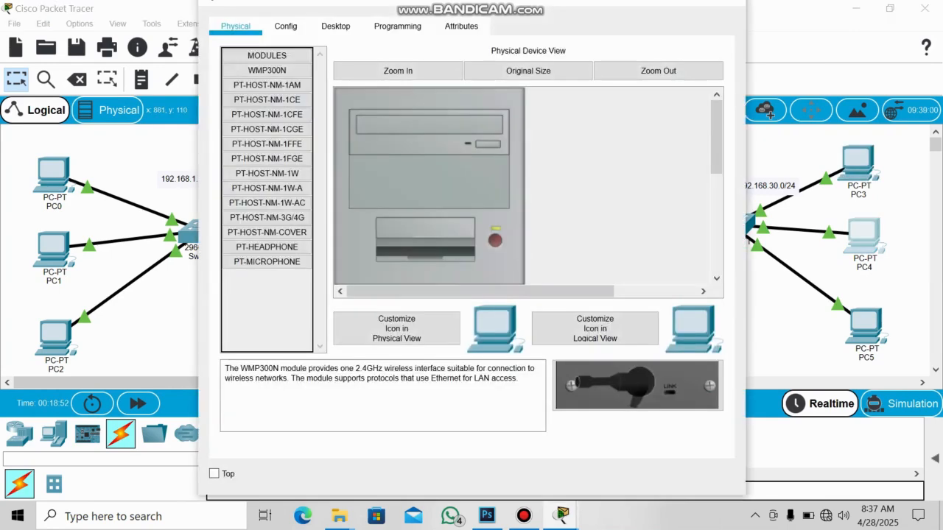
{"action": "left_click", "coordinate": [335, 26]}
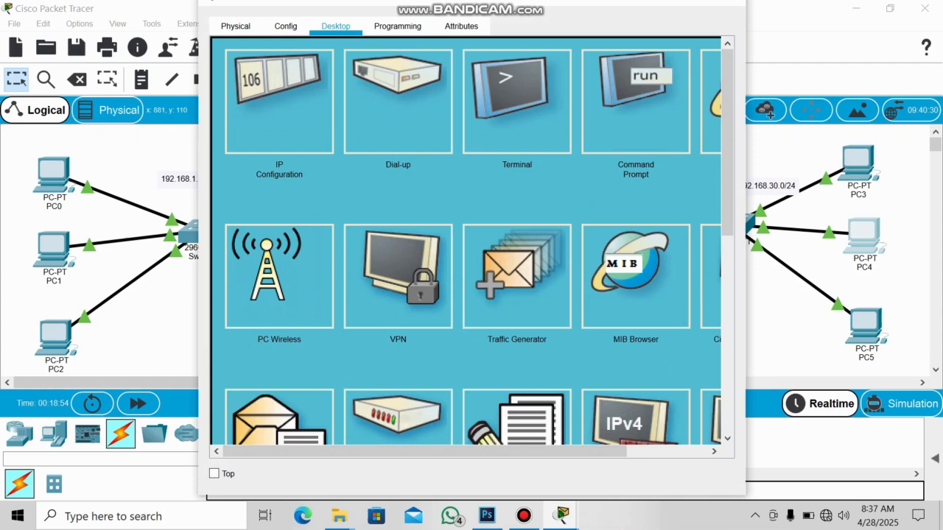
{"action": "left_click", "coordinate": [280, 104]}
{"action": "left_click", "coordinate": [457, 148]}
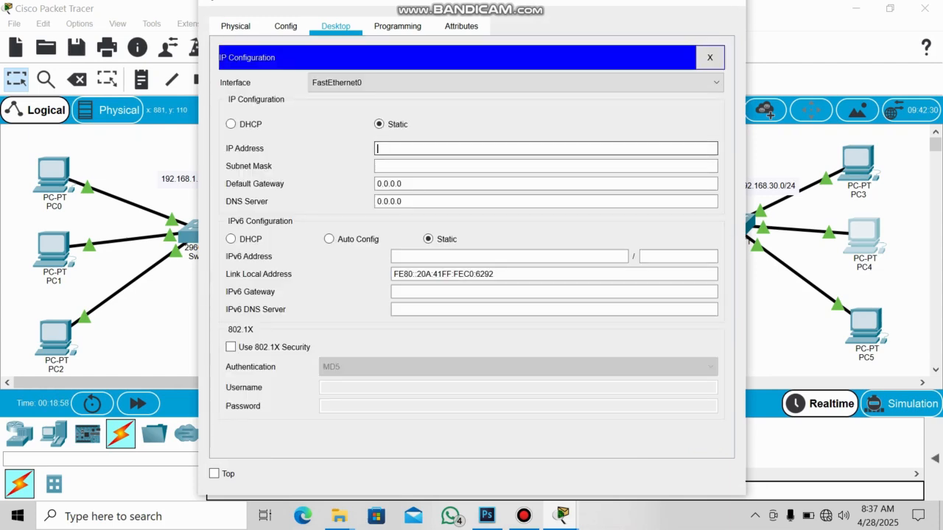
{"action": "type", "text": "192.168.30.2"}
{"action": "key", "text": "Tab"}
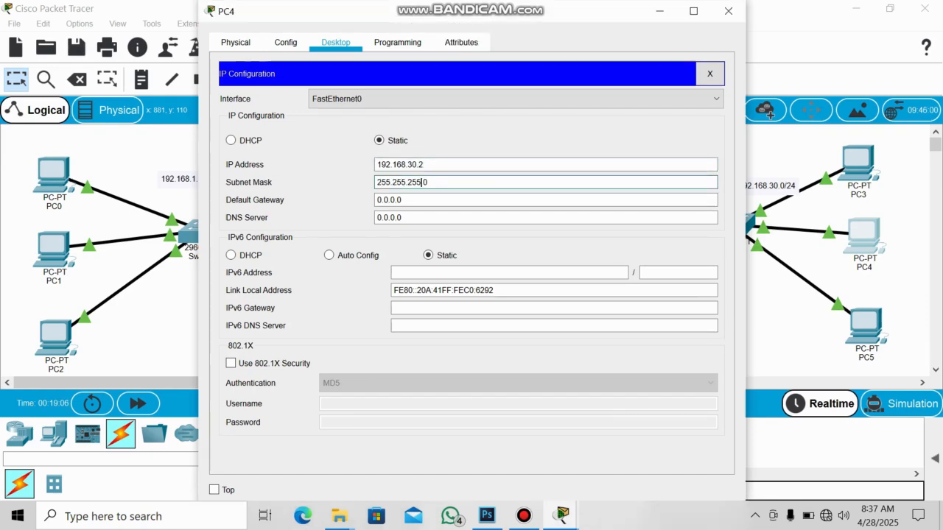
{"action": "left_click", "coordinate": [728, 11]}
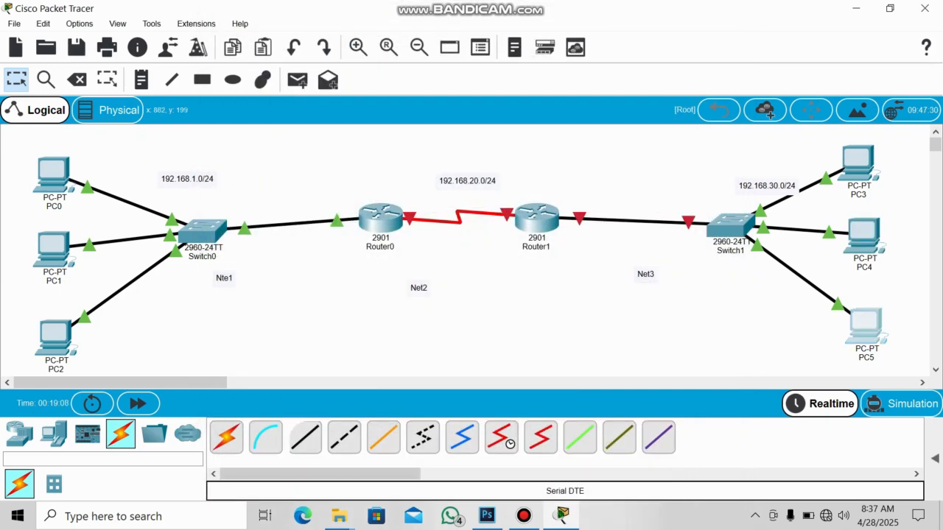
Assign PC5 the static IP address 192.168.30.3 with subnet mask 255.255.255.0.
{"action": "left_click", "coordinate": [865, 321]}
{"action": "left_click", "coordinate": [336, 26]}
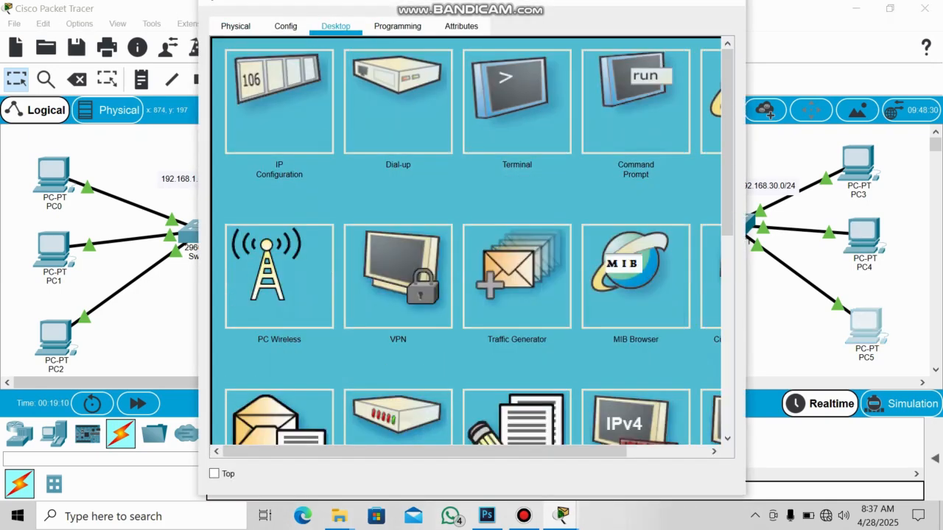
{"action": "left_click", "coordinate": [279, 101]}
{"action": "left_click", "coordinate": [545, 149]}
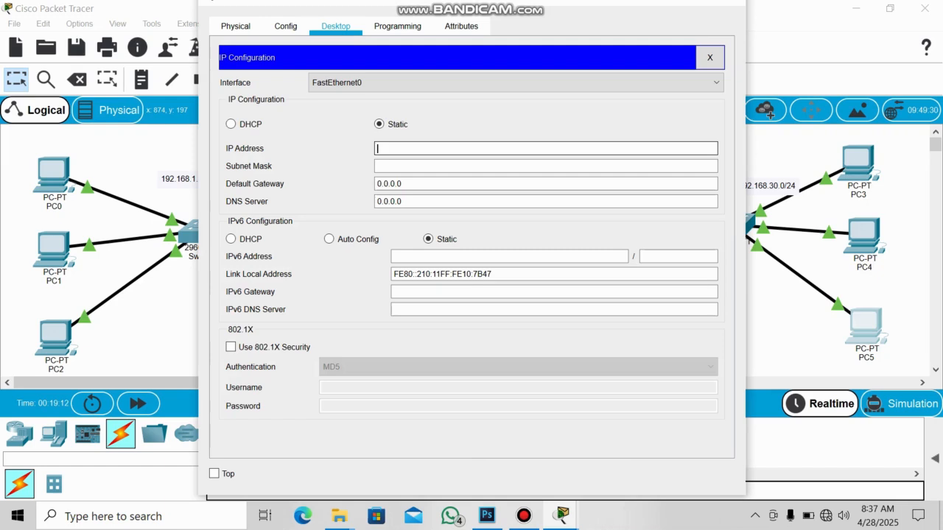
{"action": "type", "text": "192.168.30.3"}
{"action": "left_click", "coordinate": [406, 166]}
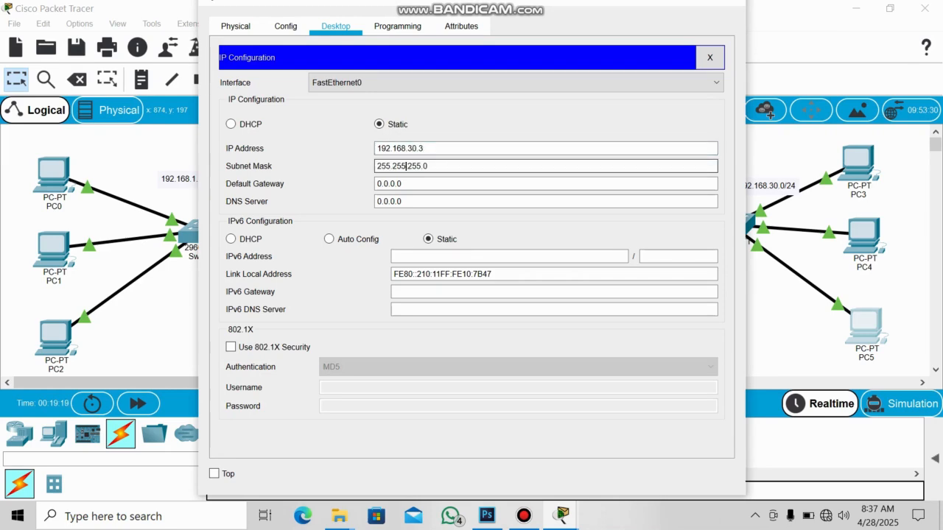
{"action": "left_click", "coordinate": [729, 1]}
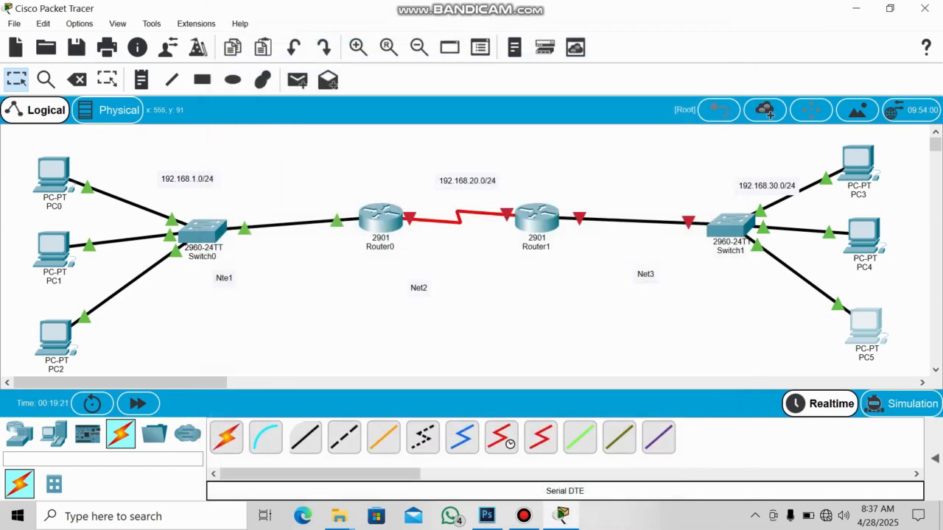
Open Router1's command line interface and decline the initial configuration dialog.
{"action": "left_click", "coordinate": [542, 217]}
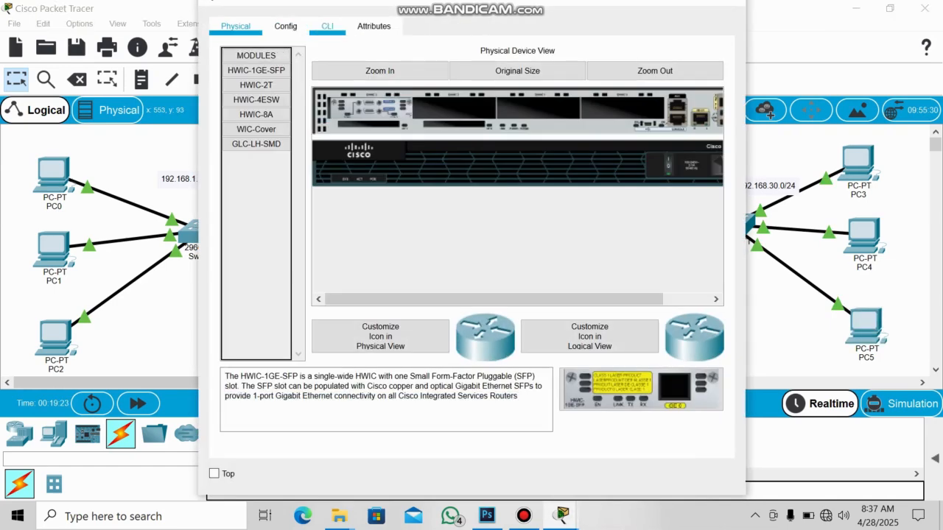
{"action": "left_click", "coordinate": [327, 26]}
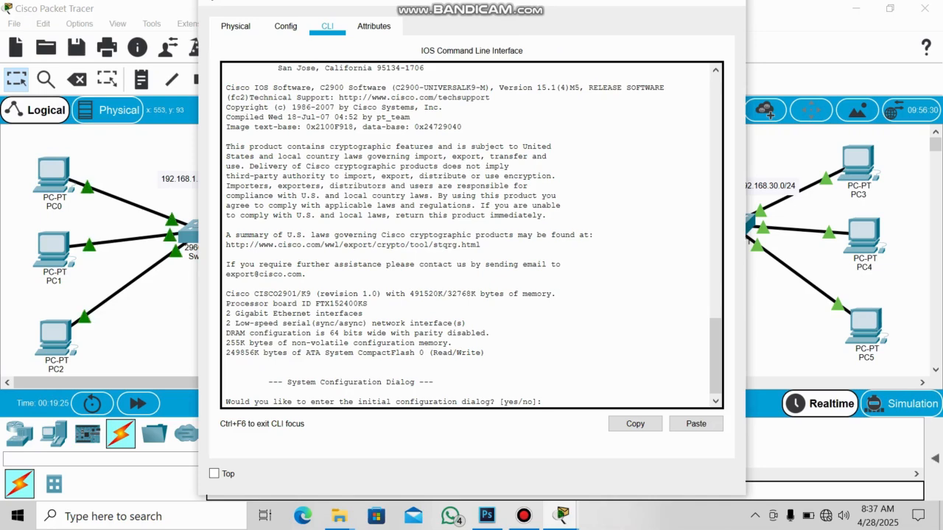
{"action": "type", "text": "no"}
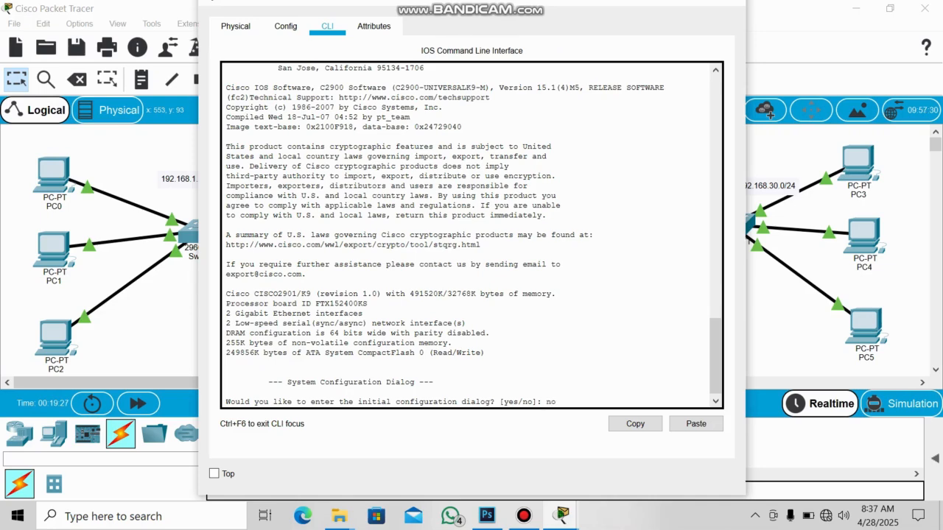
{"action": "key", "text": "Return"}
{"action": "key", "text": "Return"}
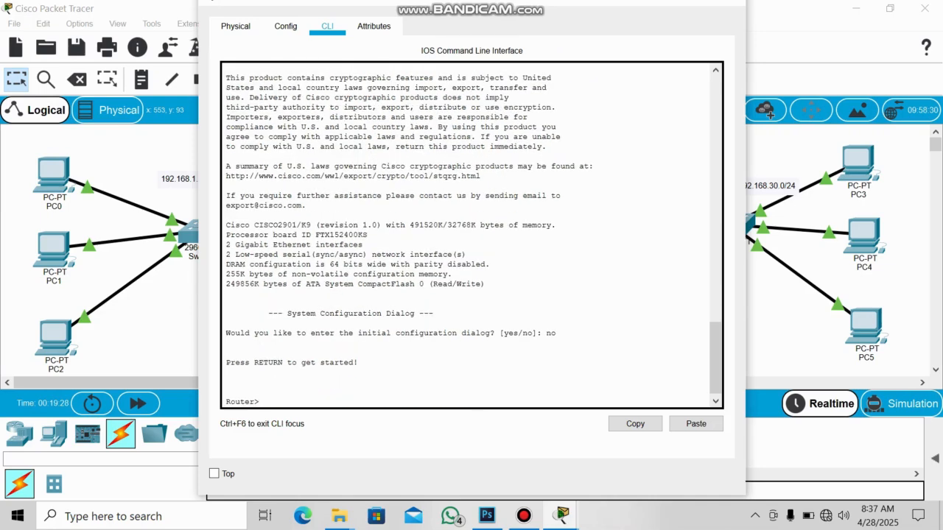
Enter privileged mode and global configuration mode on Router1 with en and conf terminal.
{"action": "type", "text": "en"}
{"action": "key", "text": "Return"}
{"action": "type", "text": "conf"}
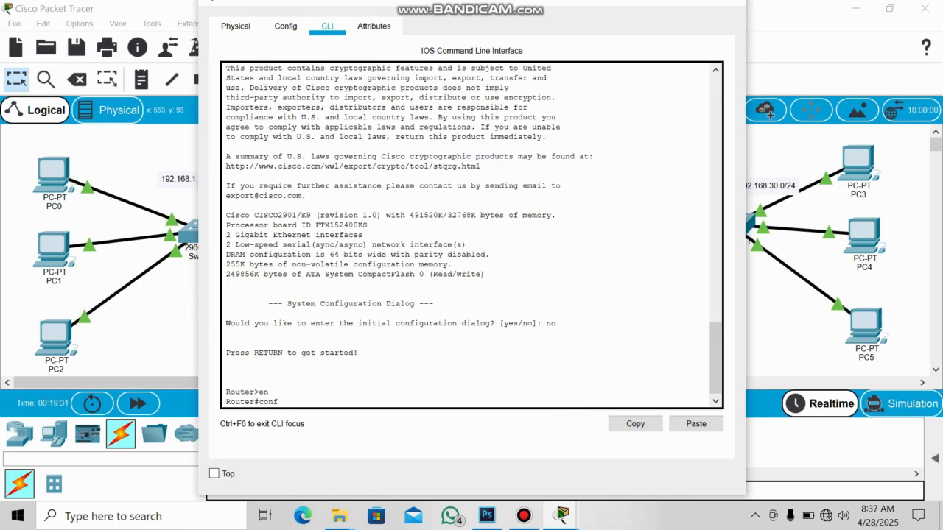
{"action": "key", "text": "Tab"}
{"action": "type", "text": "t"}
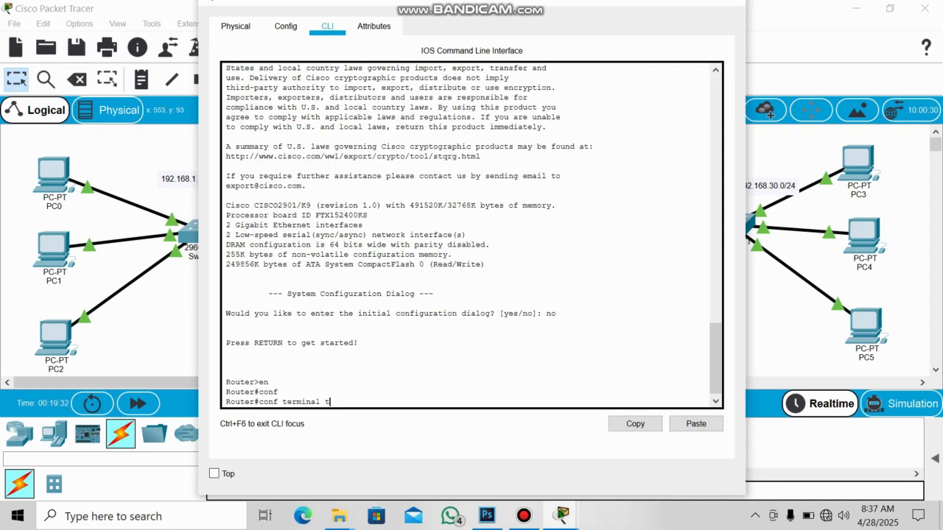
{"action": "key", "text": "Return"}
{"action": "key", "text": "Up"}
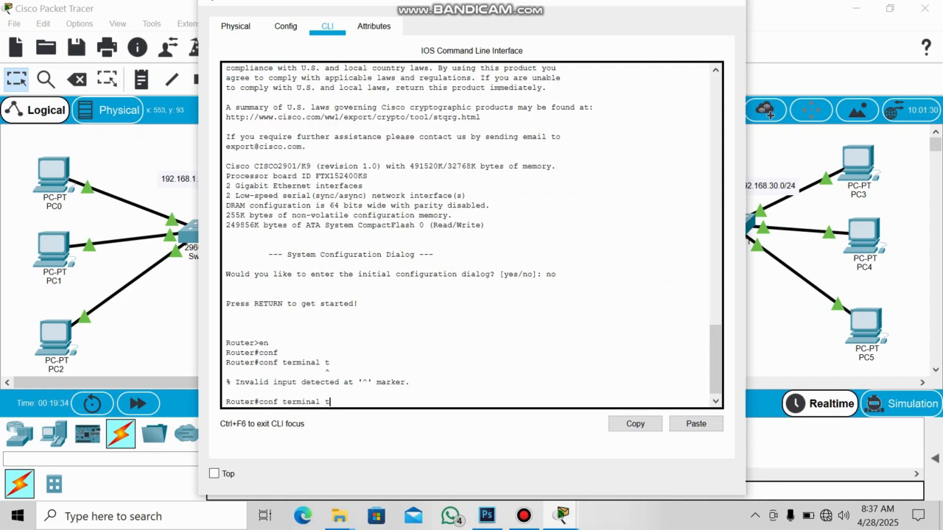
{"action": "key", "text": "BackSpace"}
{"action": "key", "text": "Return"}
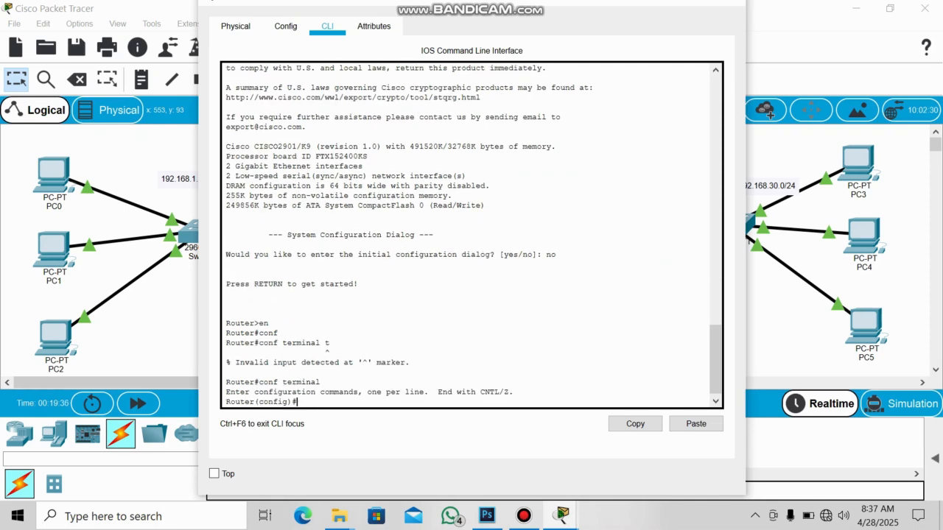
Enter interface configuration mode for gigabitEthernet 0/0 on Router1.
{"action": "type", "text": "int g"}
{"action": "key", "text": "Tab"}
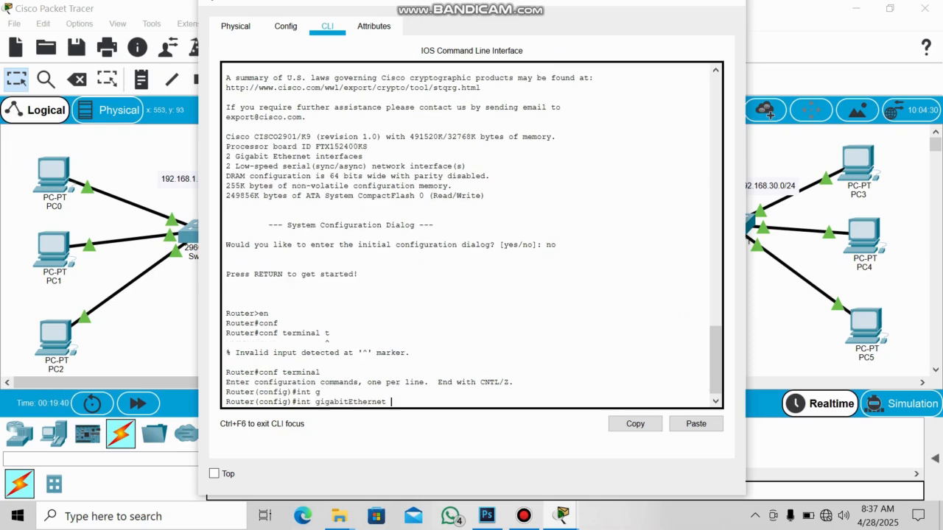
{"action": "type", "text": "0"}
{"action": "type", "text": ".0"}
{"action": "key", "text": "BackSpace"}
{"action": "key", "text": "BackSpace"}
{"action": "type", "text": "/0"}
{"action": "key", "text": "Return"}
Assign IP address 192.168.30.4 with mask 255.255.255.0 to Router1's gigabitEthernet 0/0 interface.
{"action": "type", "text": "ig-if)#ip add"}
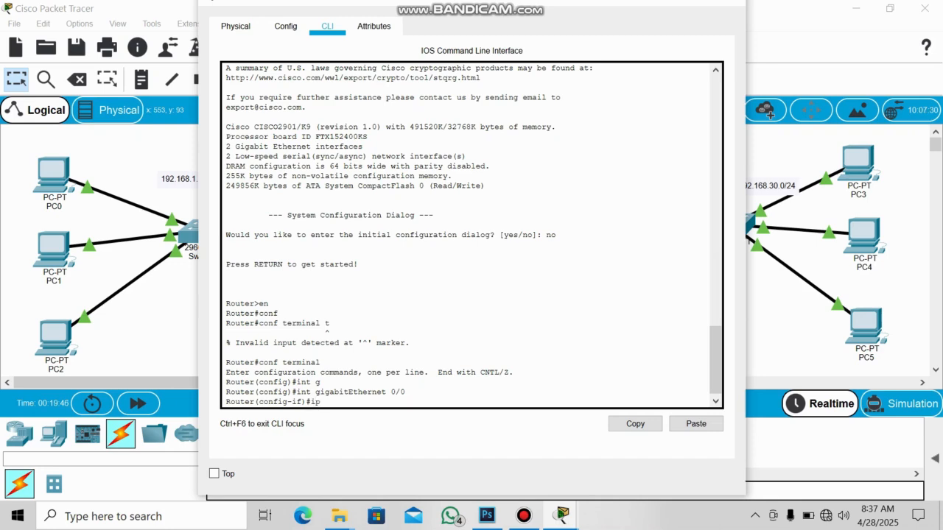
{"action": "key", "text": "Tab"}
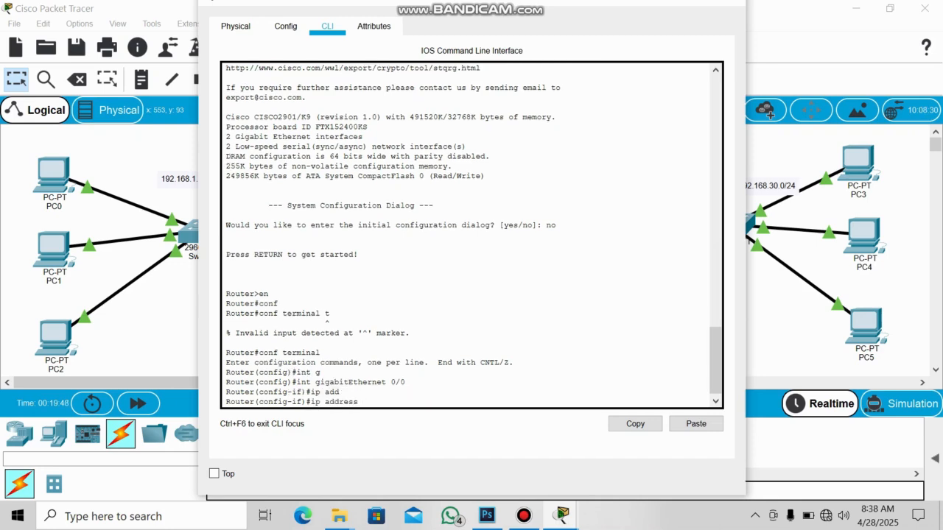
{"action": "type", "text": "192.168.30.4 255"}
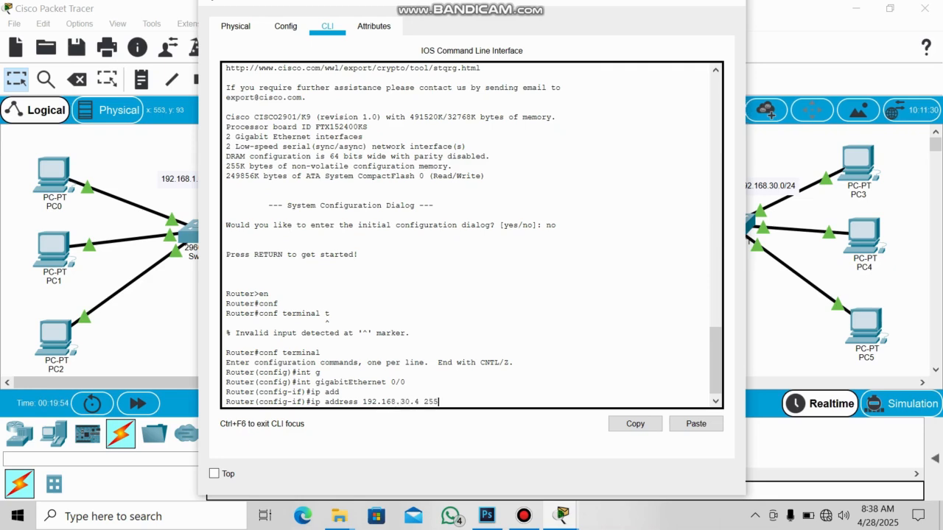
{"action": "type", "text": ".255"}
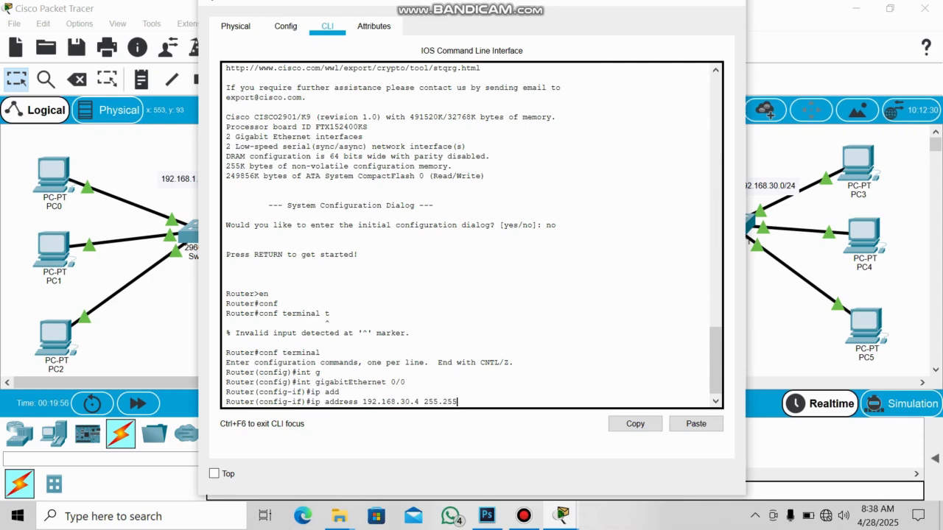
{"action": "type", "text": ".255.0"}
{"action": "key", "text": "Return"}
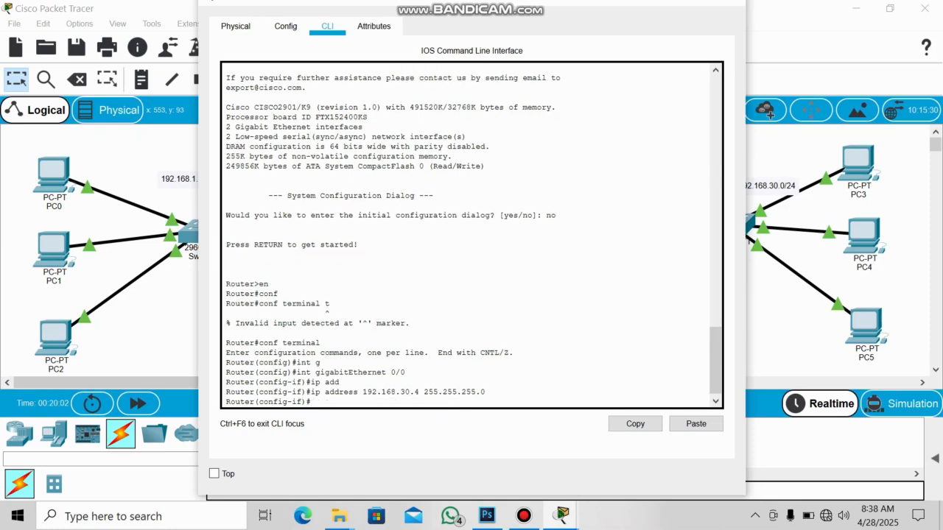
Enable Router1's gigabitEthernet 0/0 interface with no shutdown and close the router window.
{"action": "type", "text": "no sh"}
{"action": "key", "text": "Tab"}
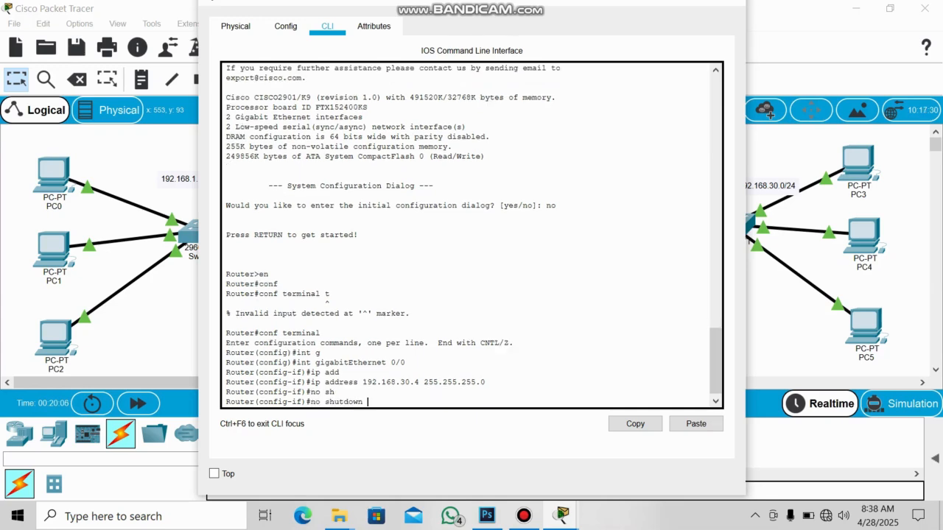
{"action": "key", "text": "Return"}
{"action": "key", "text": "Return"}
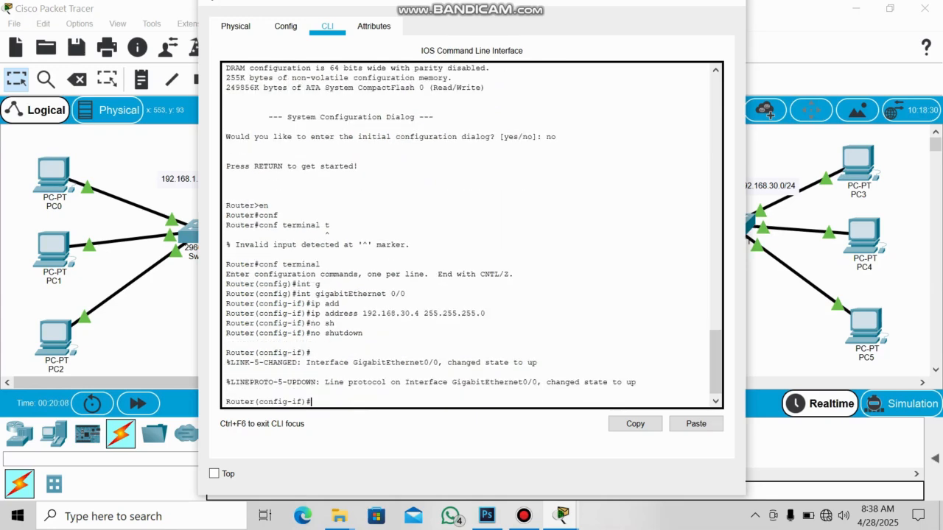
{"action": "left_click", "coordinate": [728, 3]}
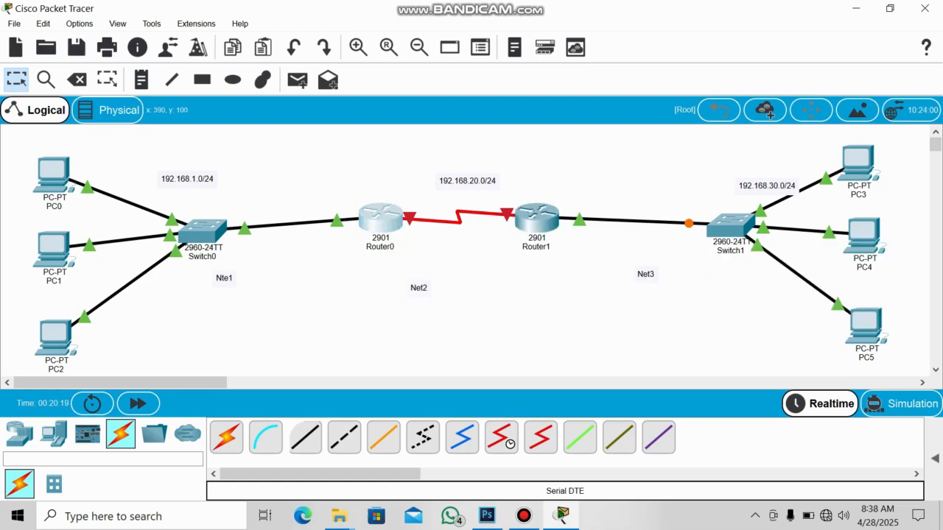
Reopen Router0's command line interface and return to global configuration mode.
{"action": "left_click", "coordinate": [377, 219]}
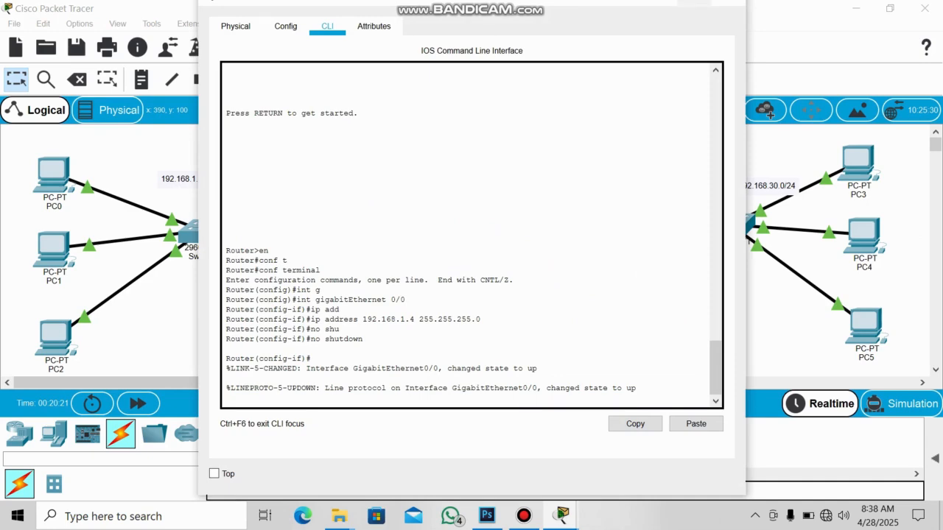
{"action": "left_click", "coordinate": [728, 2]}
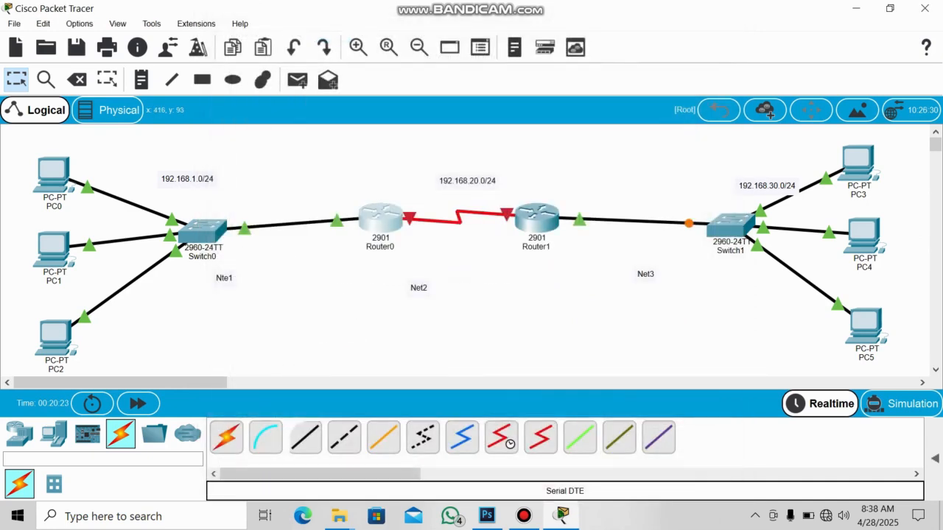
{"action": "mouse_move", "coordinate": [458, 216]}
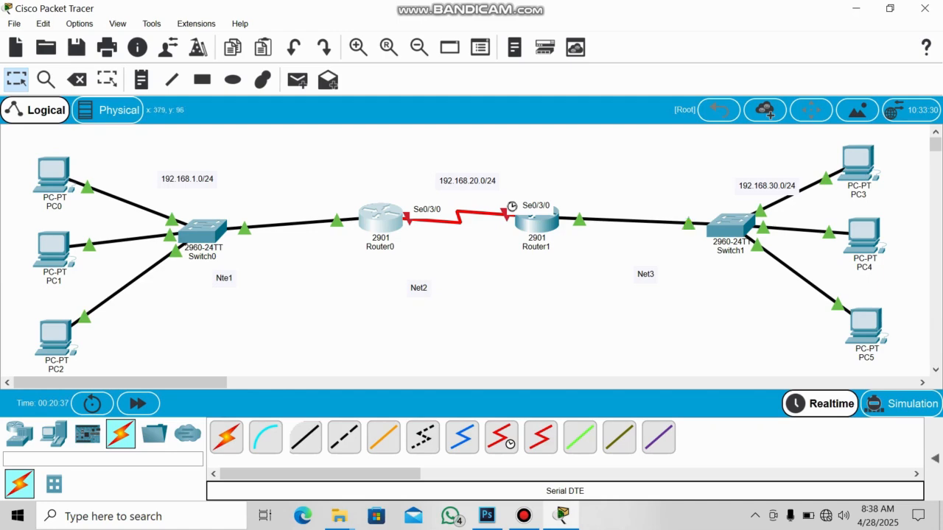
{"action": "left_click", "coordinate": [380, 219]}
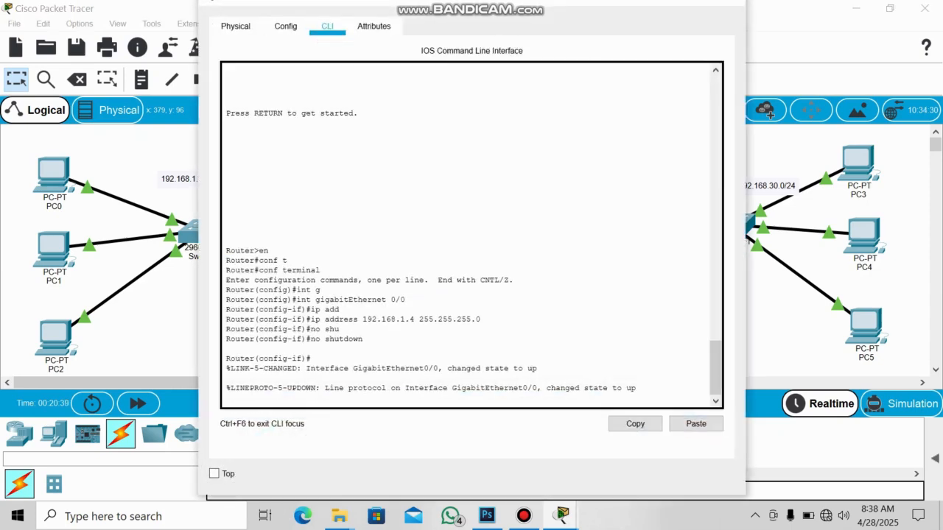
{"action": "key", "text": "Return"}
{"action": "key", "text": "Return"}
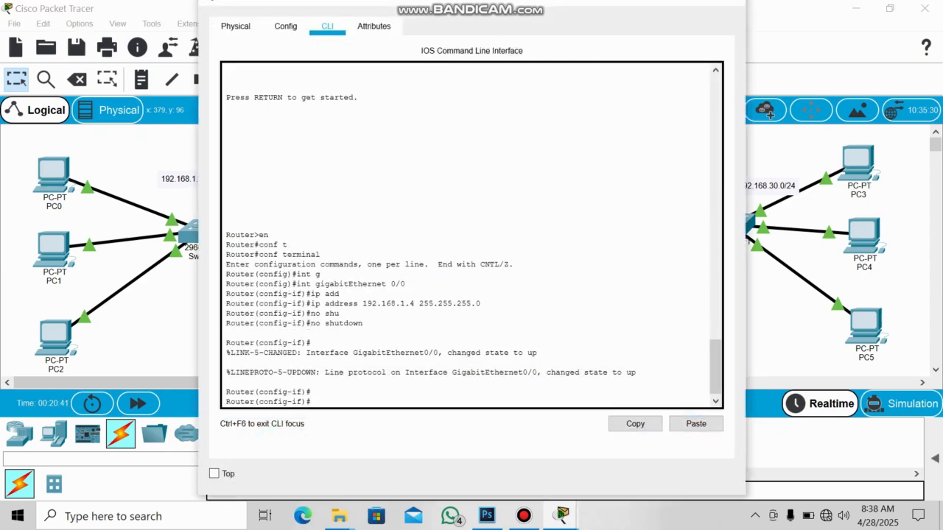
{"action": "type", "text": "en"}
{"action": "key", "text": "Return"}
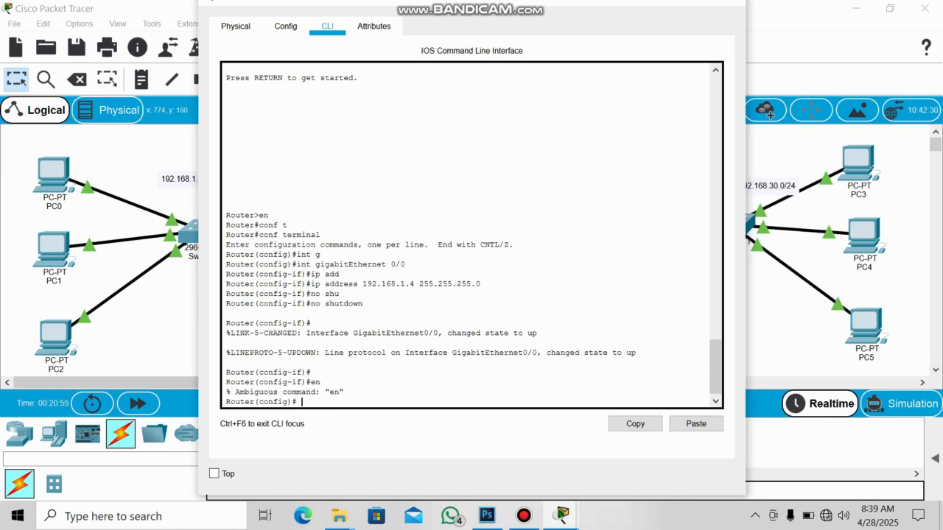
Enter interface configuration mode for serial 0/3/0 on Router0.
{"action": "type", "text": "int s"}
{"action": "key", "text": "Tab"}
{"action": "type", "text": "0."}
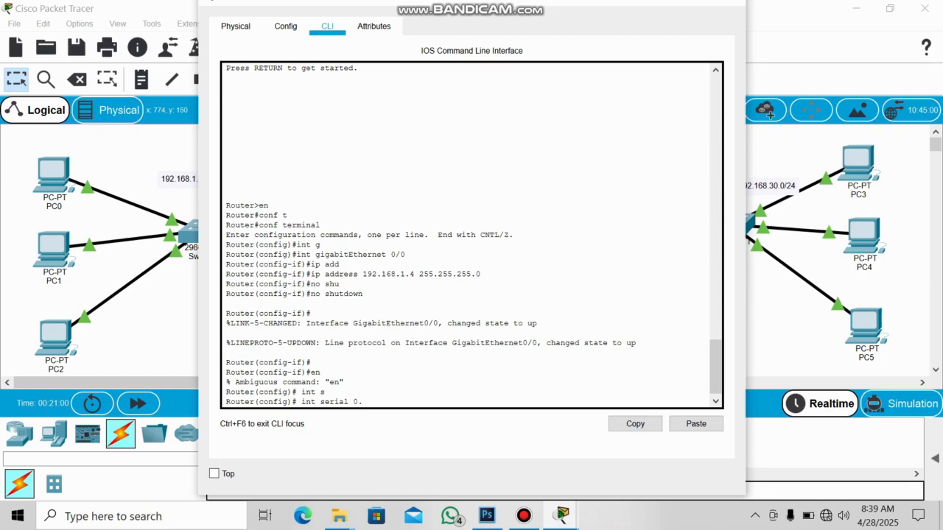
{"action": "key", "text": "BackSpace"}
{"action": "type", "text": "/3/0"}
{"action": "key", "text": "Return"}
Assign IP address 192.168.20.1 with mask 255.255.255.0 to Router0's serial 0/3/0 interface.
{"action": "type", "text": "ip"}
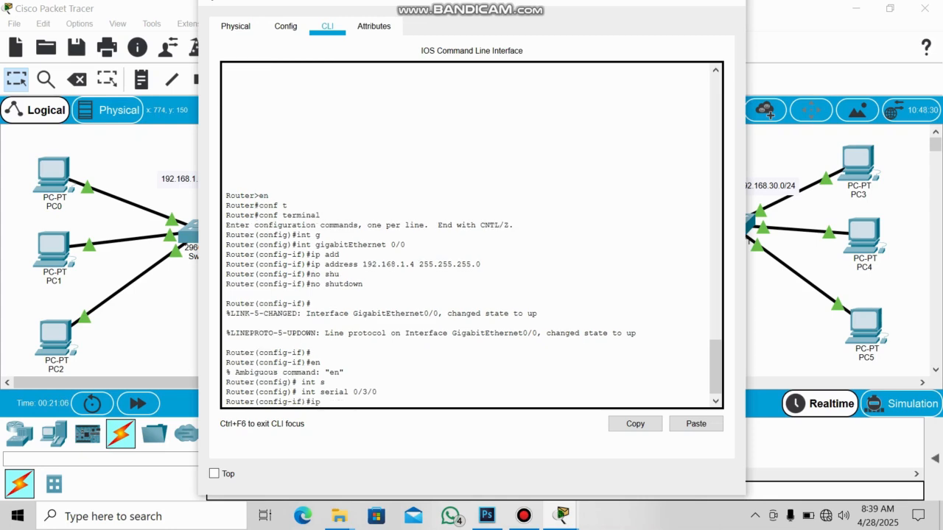
{"action": "type", "text": " a"}
{"action": "key", "text": "Tab"}
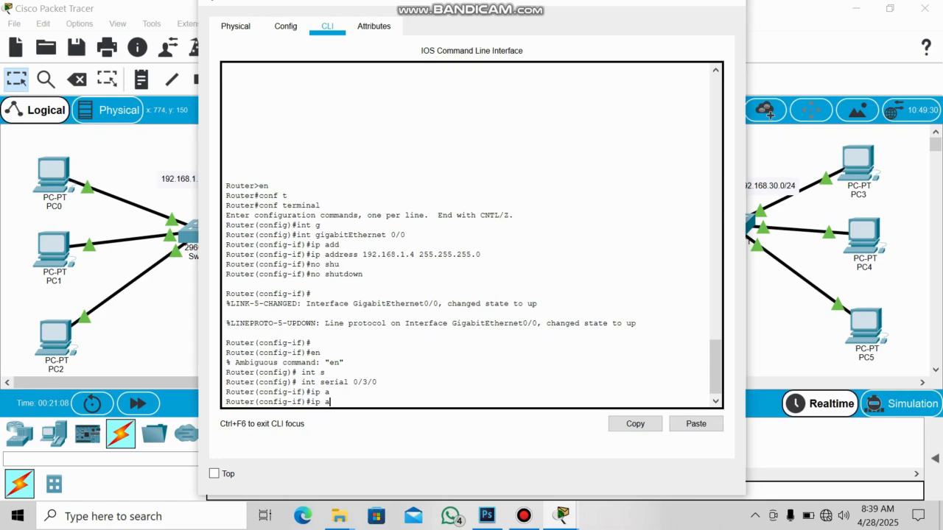
{"action": "type", "text": "ddress"}
{"action": "key", "text": "Tab"}
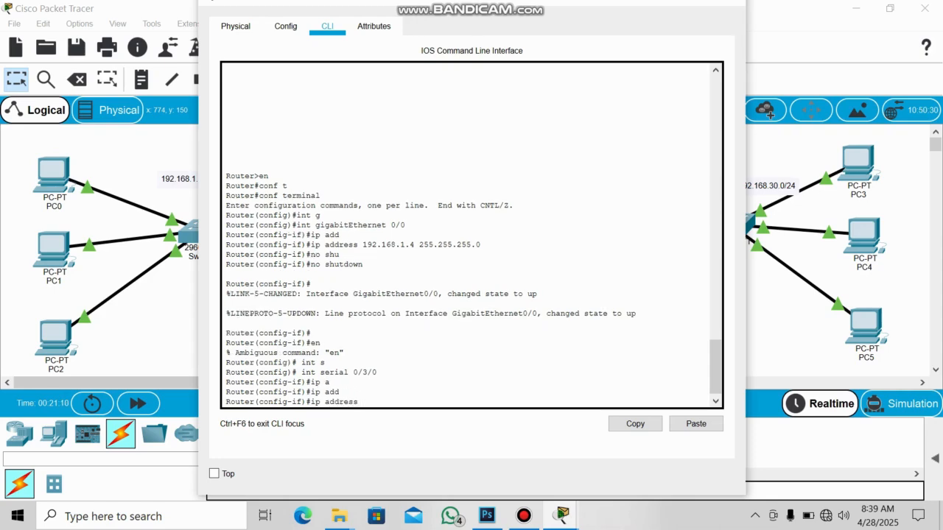
{"action": "left_click_drag", "start_coordinate": [568, 6], "coordinate": [743, 303]}
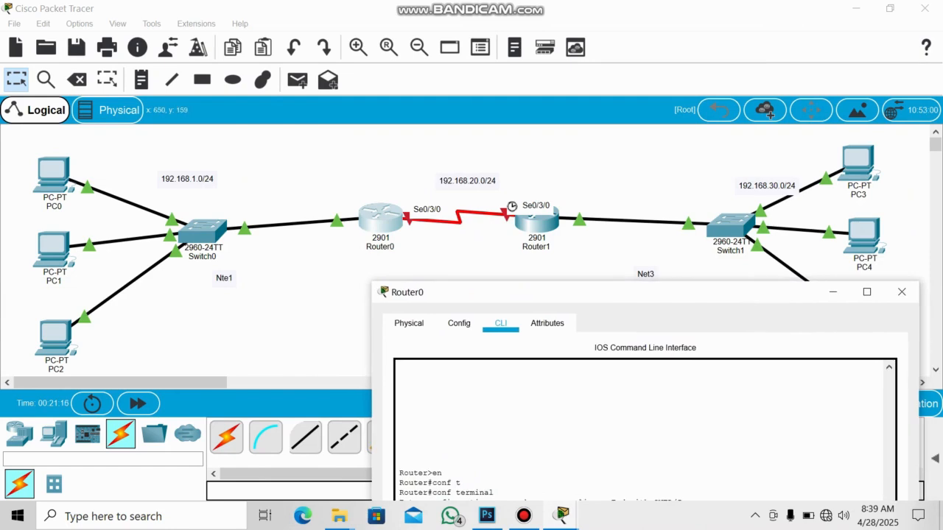
{"action": "left_click_drag", "start_coordinate": [661, 291], "coordinate": [426, 30]}
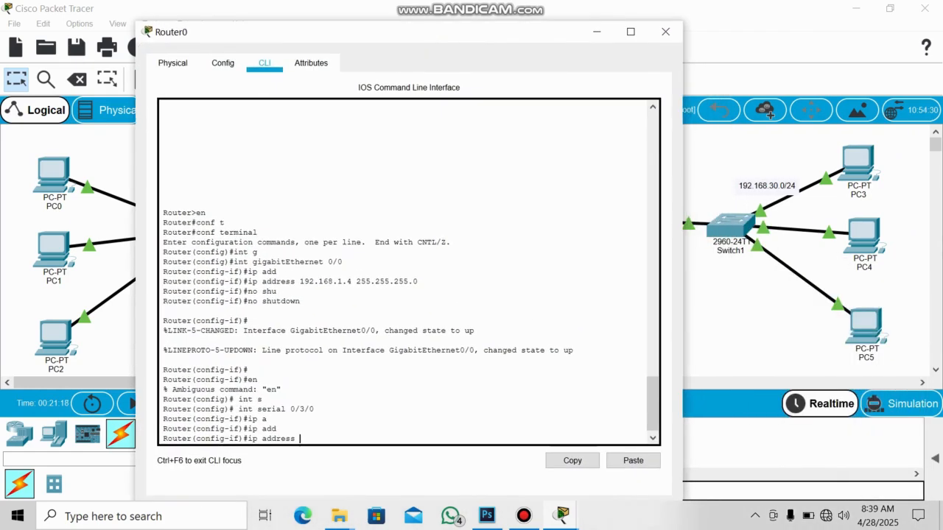
{"action": "type", "text": "1"}
{"action": "type", "text": "9"}
{"action": "type", "text": "8.1"}
{"action": "type", "text": "6"}
{"action": "type", "text": "8"}
{"action": "key", "text": "Left"}
{"action": "key", "text": "Left"}
{"action": "key", "text": "Left"}
{"action": "key", "text": "Left"}
{"action": "key", "text": "BackSpace"}
{"action": "type", "text": "2"}
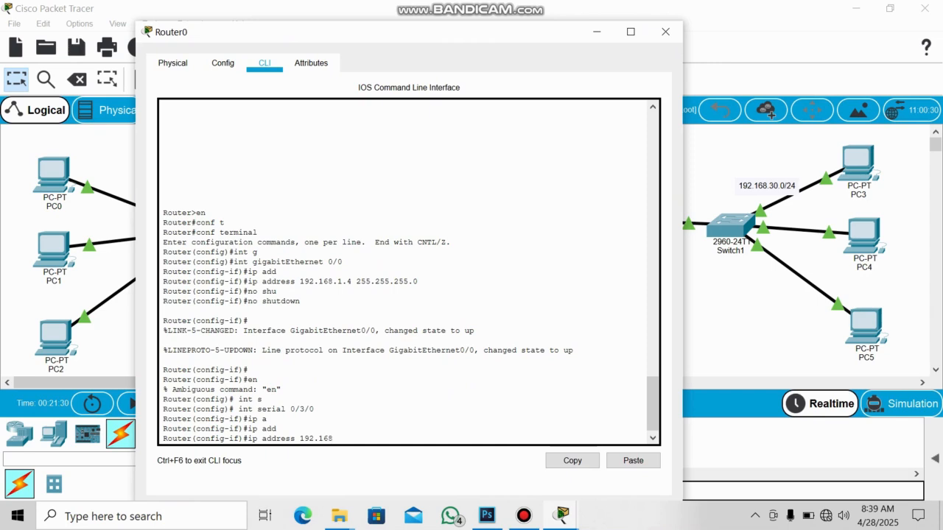
{"action": "key", "text": "Right"}
{"action": "key", "text": "Right"}
{"action": "key", "text": "Right"}
{"action": "key", "text": "Right"}
{"action": "type", "text": ".20.1 255.255.255.0"}
{"action": "key", "text": "Return"}
Enable Router0's serial 0/3/0 interface with no shutdown and close the router window.
{"action": "type", "text": "no s"}
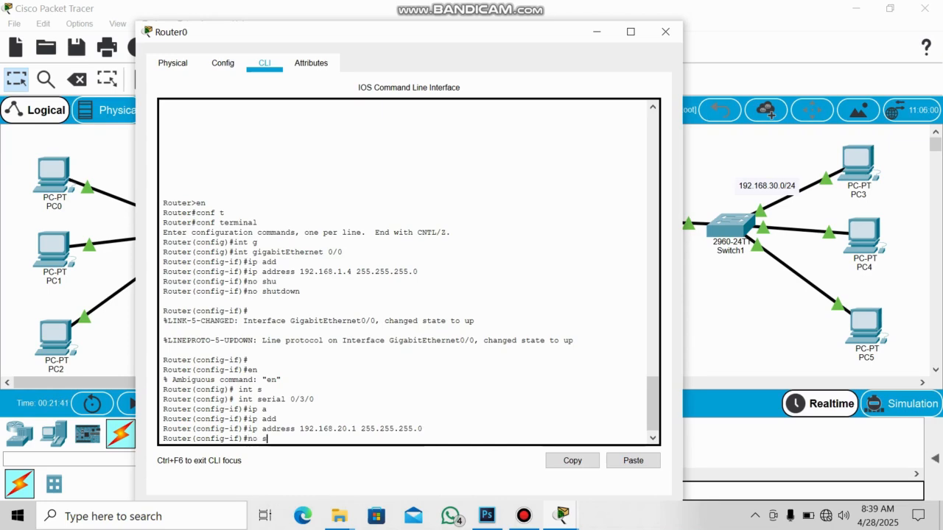
{"action": "key", "text": "Tab"}
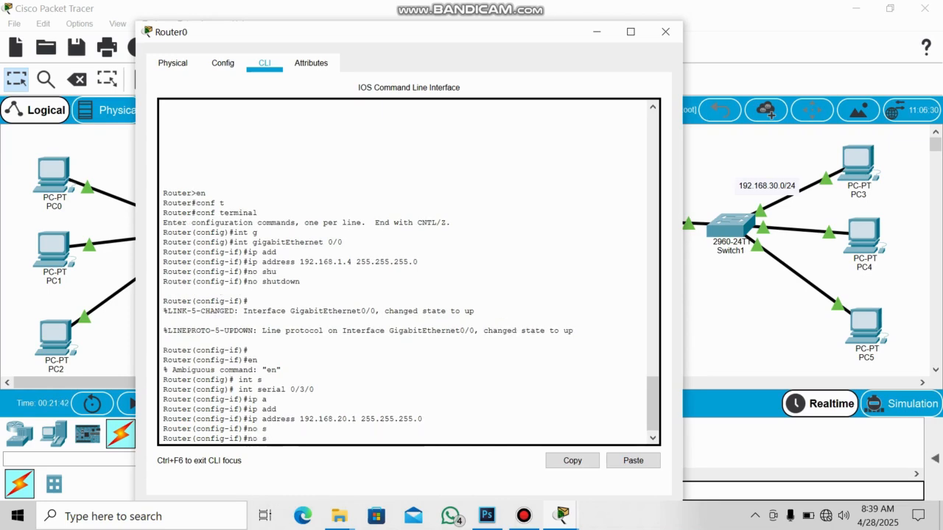
{"action": "type", "text": "h"}
{"action": "key", "text": "Tab"}
{"action": "key", "text": "Return"}
{"action": "key", "text": "Return"}
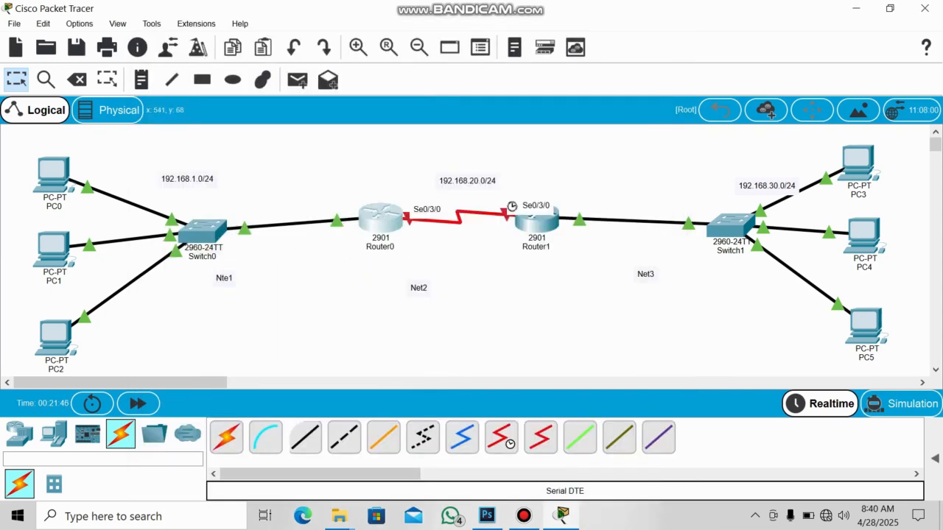
Open Router1's command line interface and return to global configuration mode.
{"action": "left_click", "coordinate": [536, 218]}
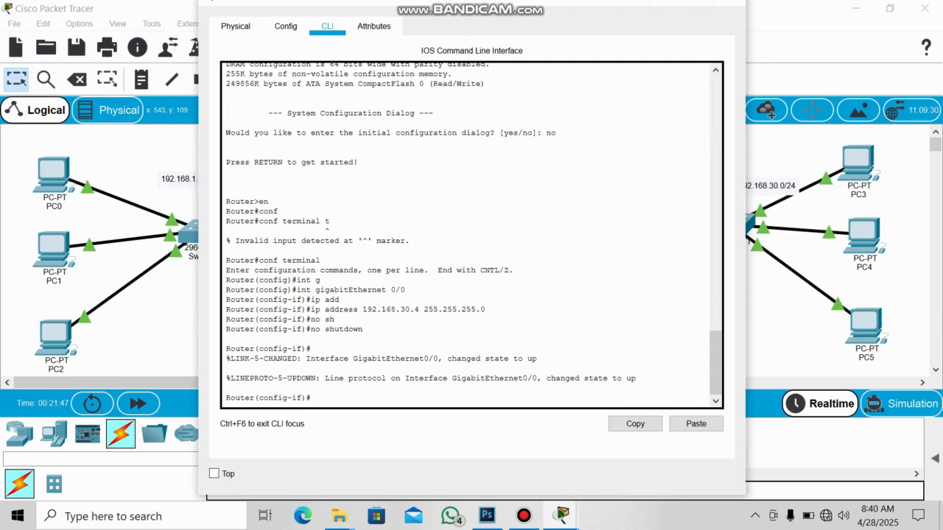
{"action": "type", "text": "en"}
{"action": "key", "text": "Return"}
{"action": "key", "text": "Return"}
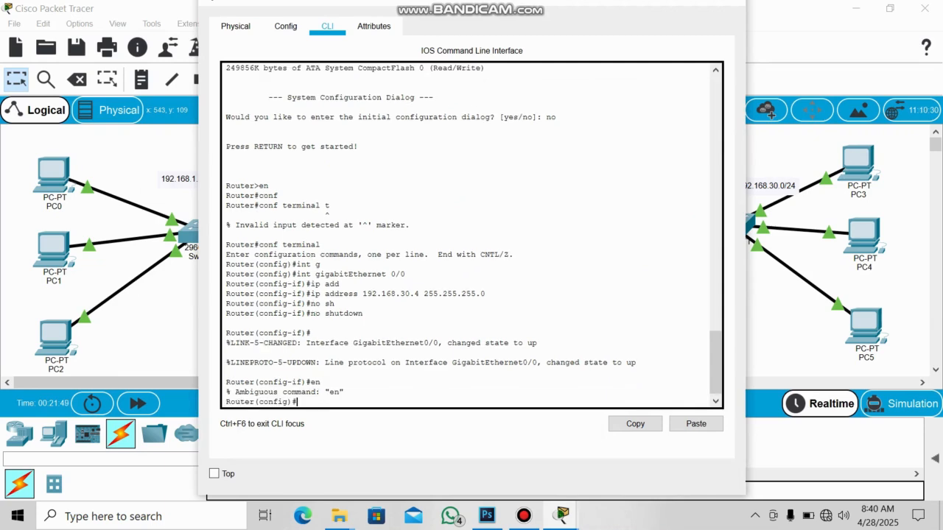
Enter interface configuration mode for serial 0/3/0 on Router1.
{"action": "type", "text": "int"}
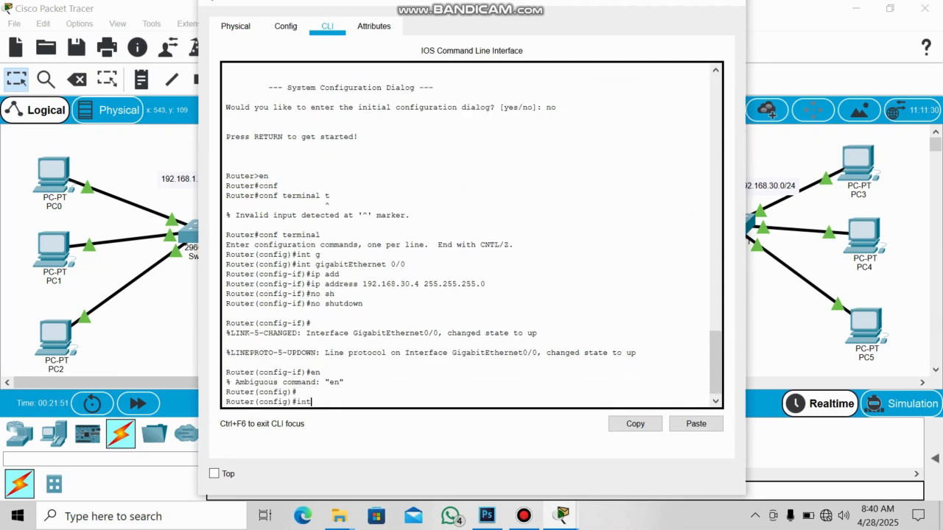
{"action": "type", "text": " s"}
{"action": "key", "text": "Tab"}
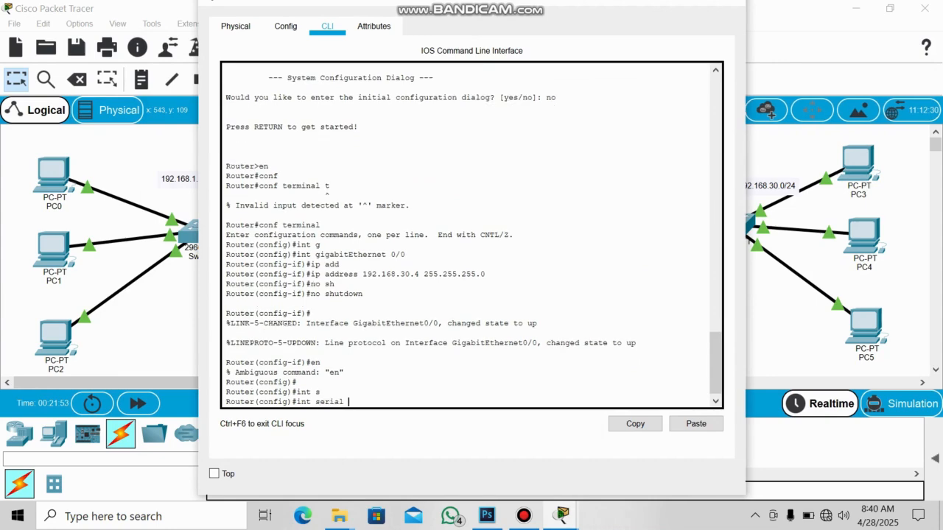
{"action": "type", "text": "0/3/0"}
{"action": "key", "text": "Return"}
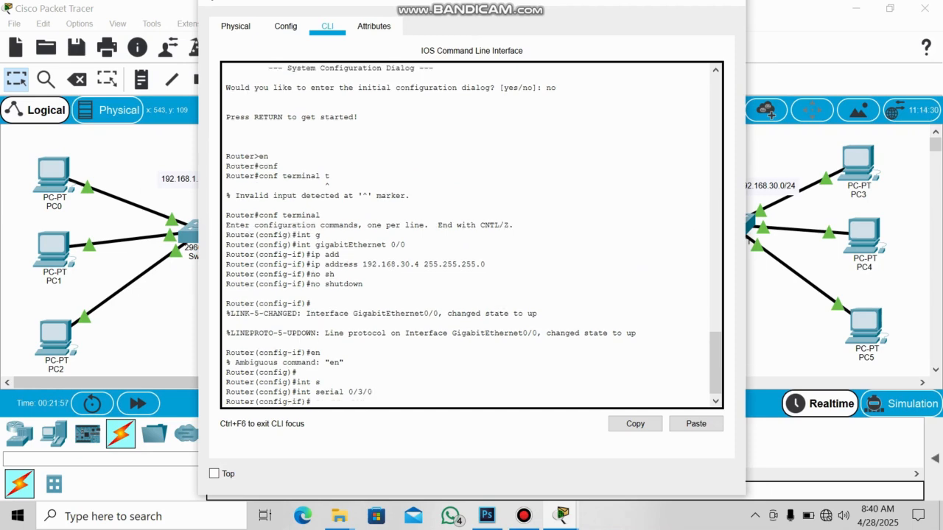
Assign IP address 192.168.20.2 with mask 255.255.255.0 to Router1's serial 0/3/0 interface.
{"action": "type", "text": "ip ad"}
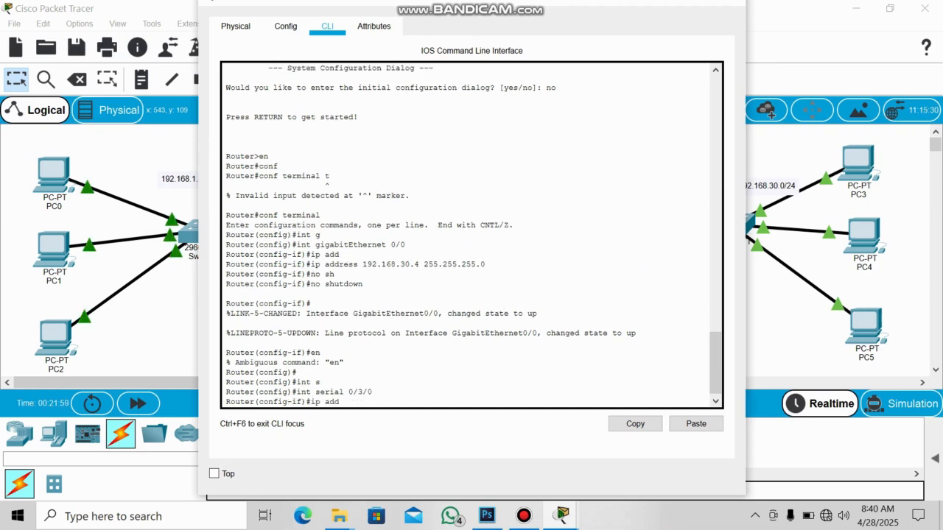
{"action": "type", "text": "d"}
{"action": "key", "text": "Tab"}
{"action": "type", "text": "192"}
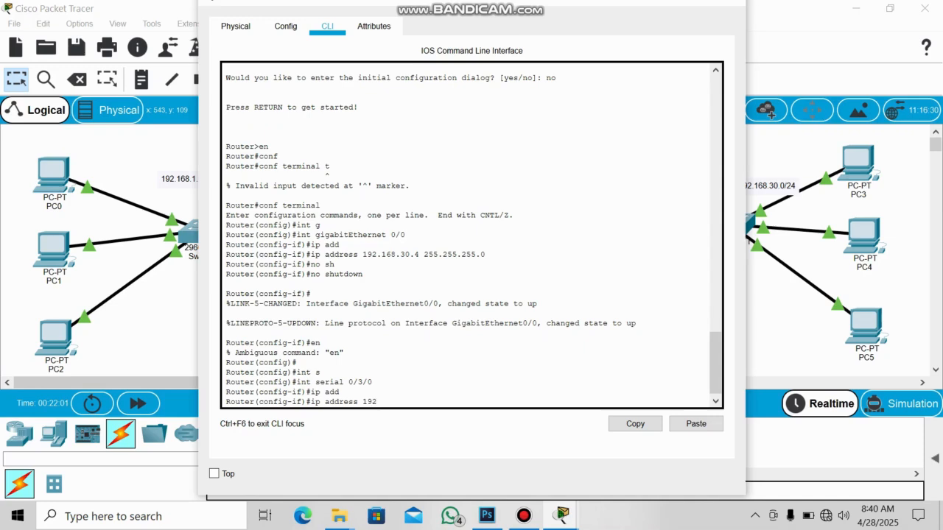
{"action": "type", "text": ".168.20.2 255.255.255.0"}
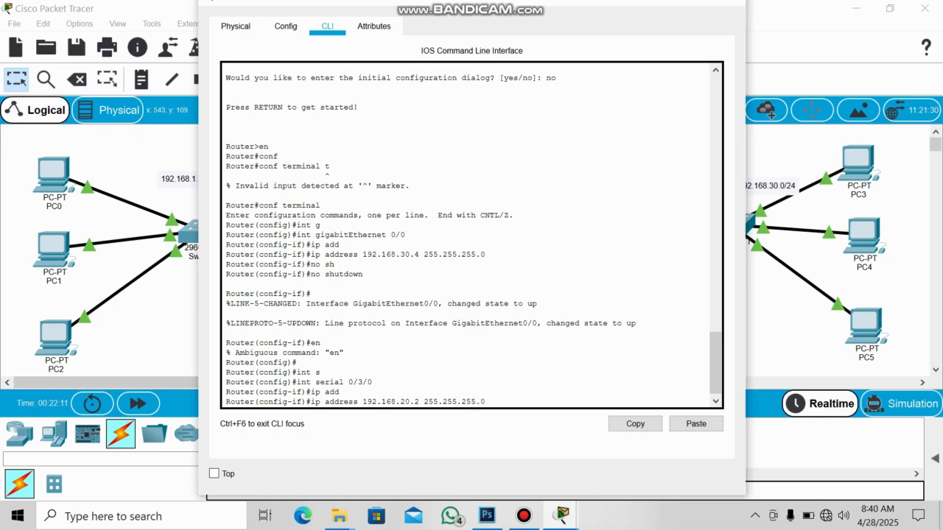
{"action": "key", "text": "Return"}
Enable Router1's serial 0/3/0 interface with no shutdown and close the router window.
{"action": "type", "text": "no shu"}
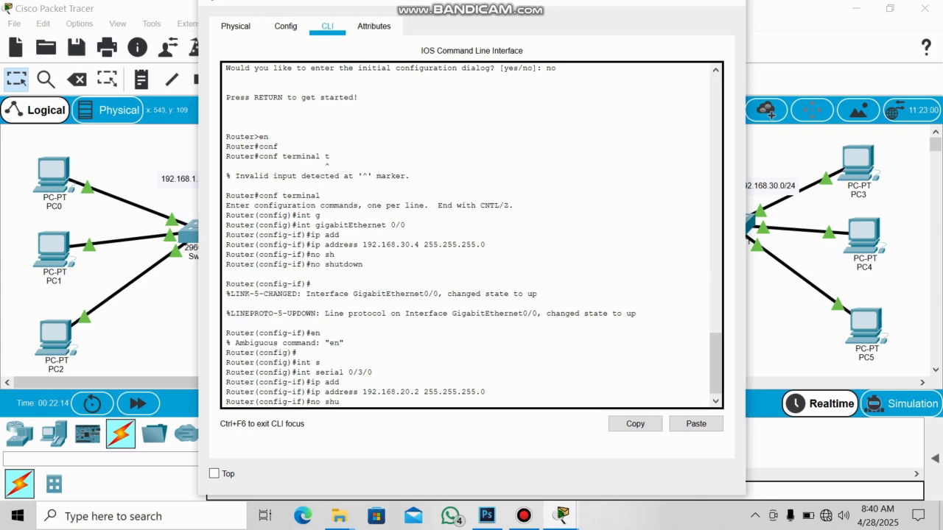
{"action": "key", "text": "Tab"}
{"action": "key", "text": "Return"}
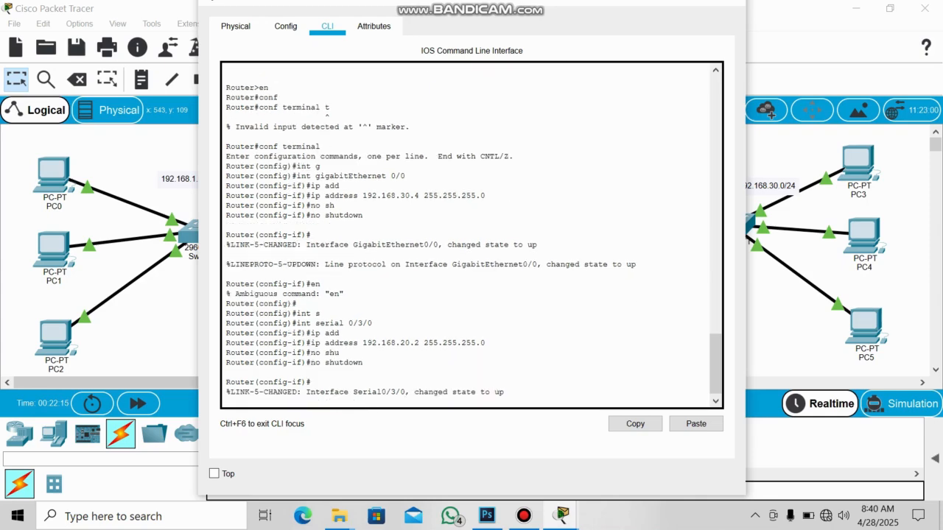
{"action": "left_click", "coordinate": [728, 2]}
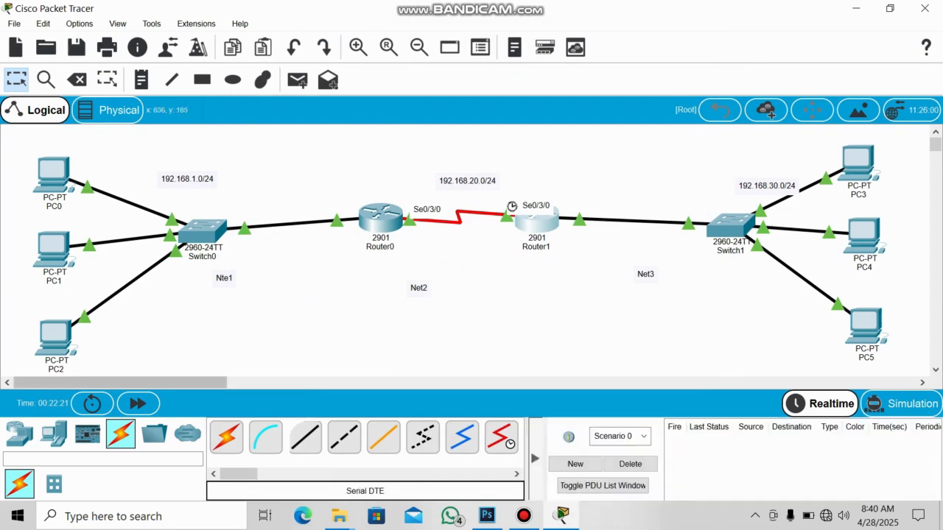
Test the first network by sending a simple PDU from PC0 to Router0 and another from PC1 to Router0.
{"action": "left_click", "coordinate": [298, 79]}
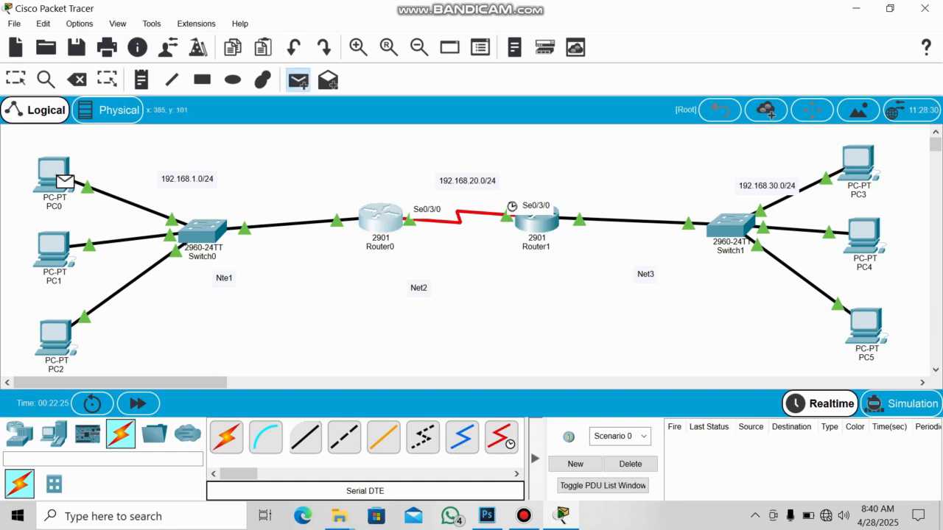
{"action": "left_click", "coordinate": [53, 175]}
{"action": "left_click", "coordinate": [380, 218]}
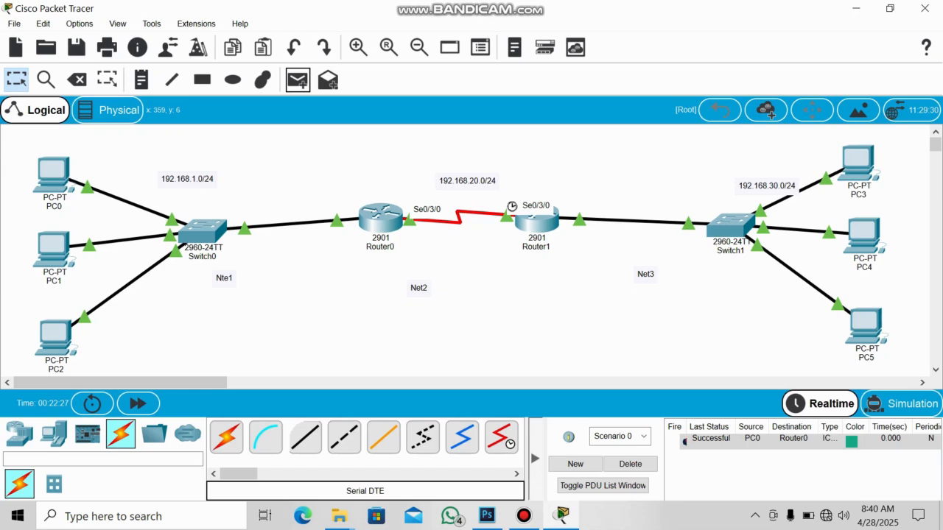
{"action": "left_click", "coordinate": [298, 80]}
{"action": "left_click", "coordinate": [53, 250]}
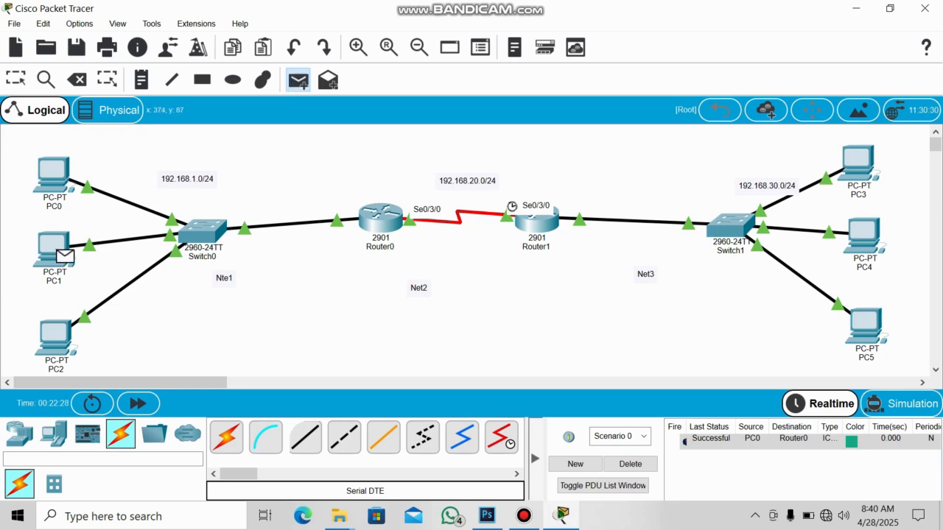
{"action": "left_click", "coordinate": [380, 218]}
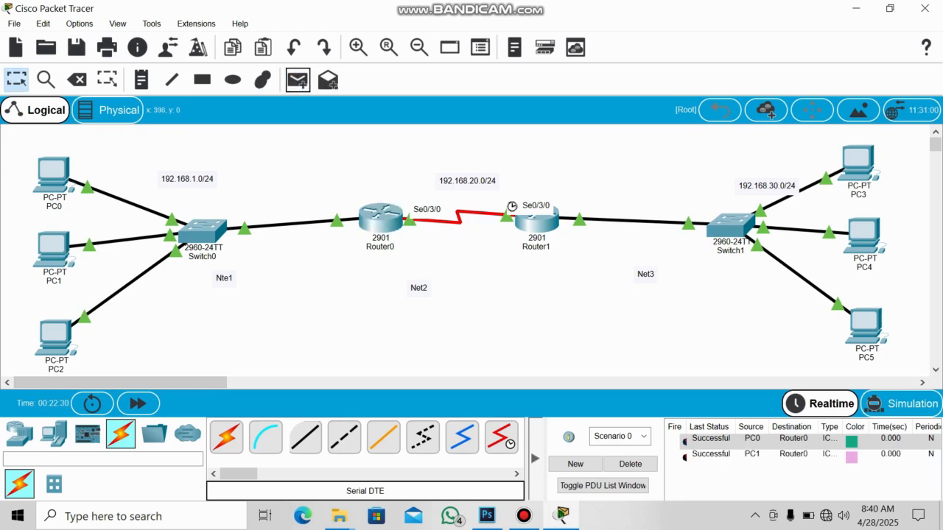
Test the serial link by sending a simple PDU from Router0 to Router1.
{"action": "left_click", "coordinate": [298, 80]}
{"action": "left_click", "coordinate": [380, 218]}
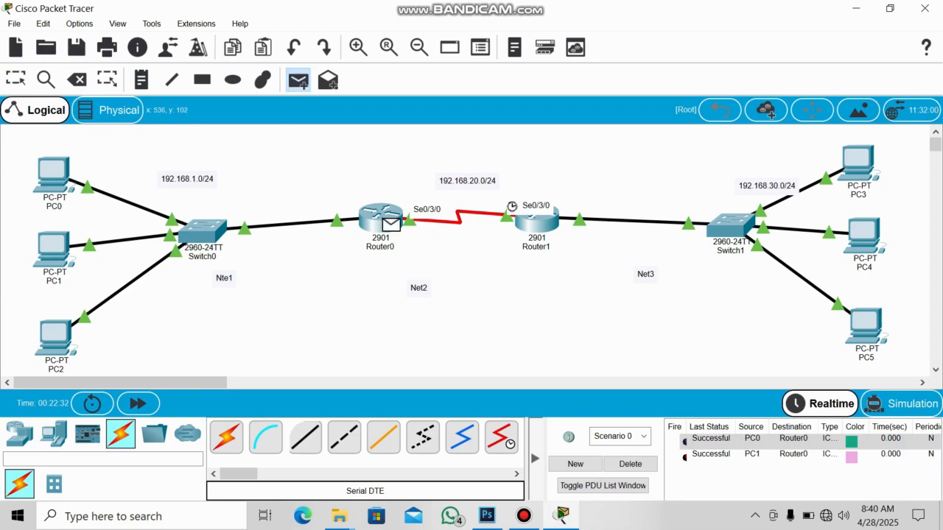
{"action": "left_click", "coordinate": [537, 220]}
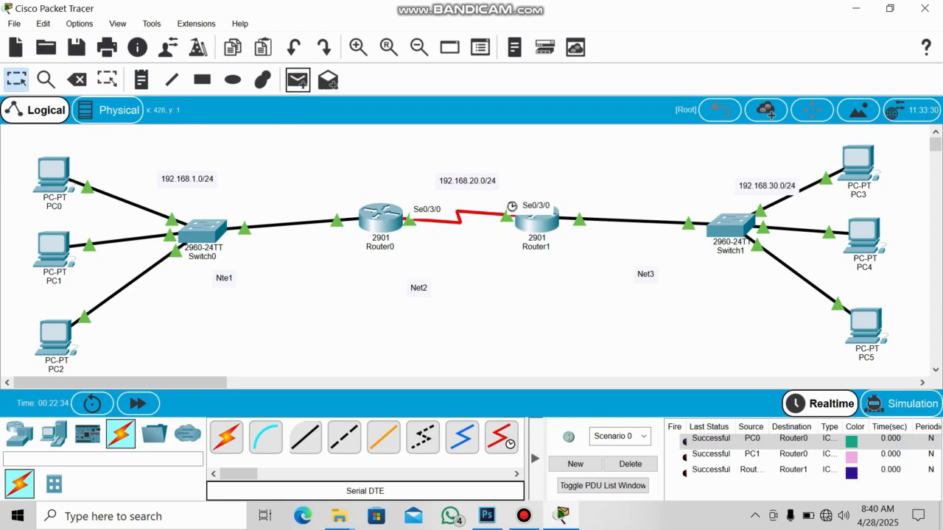
Send a simple PDU from Router1 to PC3 twice, and delete the scenario to empty the PDU list.
{"action": "left_click", "coordinate": [298, 80]}
{"action": "left_click", "coordinate": [536, 220]}
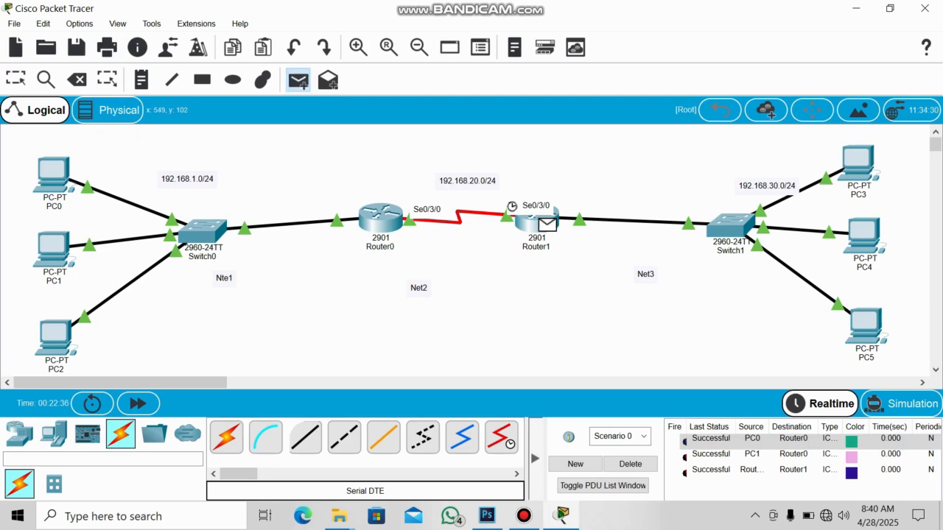
{"action": "left_click", "coordinate": [857, 159]}
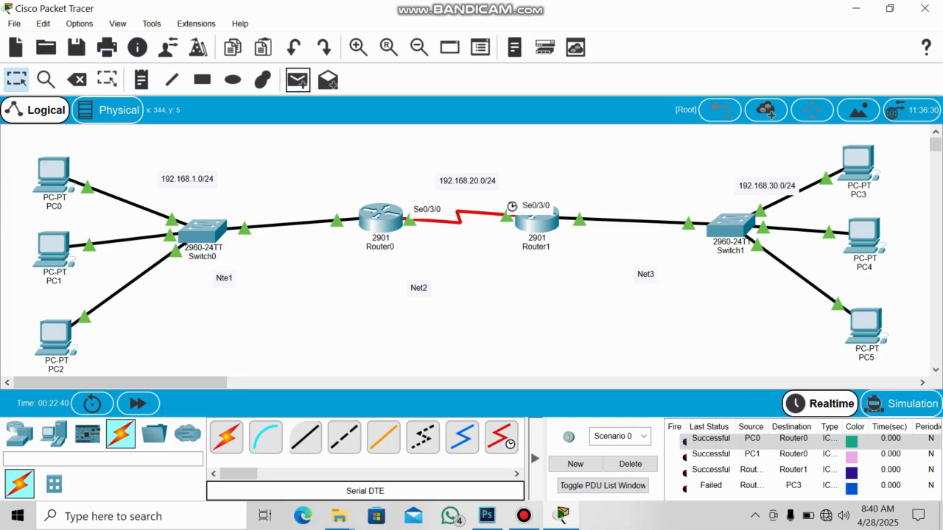
{"action": "left_click", "coordinate": [298, 80]}
{"action": "left_click", "coordinate": [536, 219]}
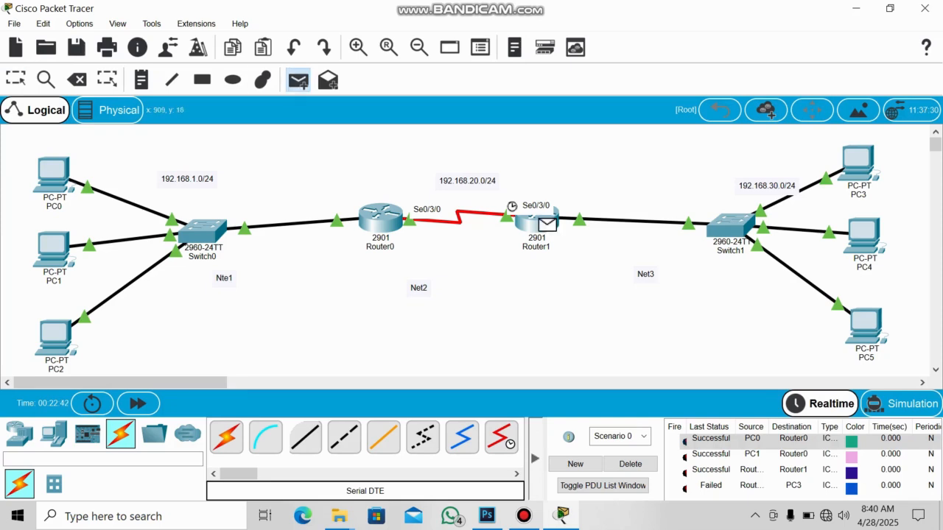
{"action": "left_click", "coordinate": [857, 158]}
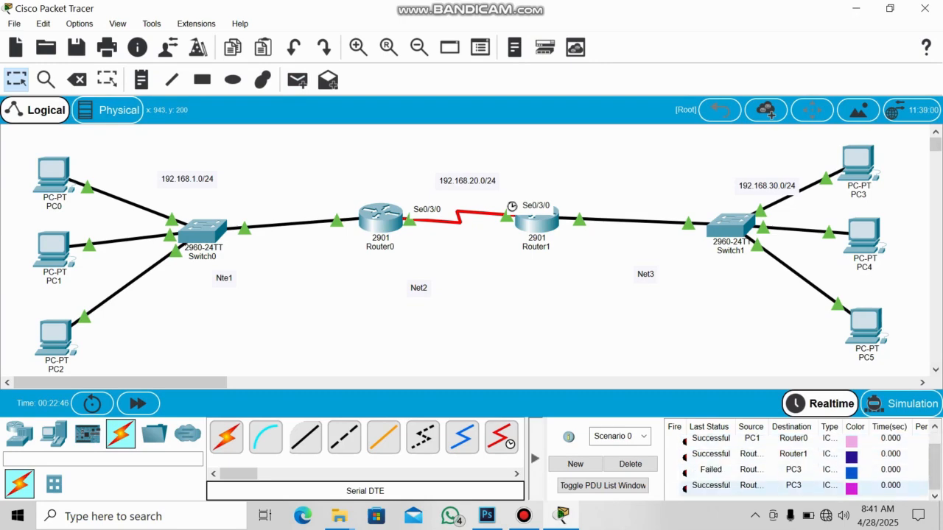
{"action": "left_click", "coordinate": [630, 463]}
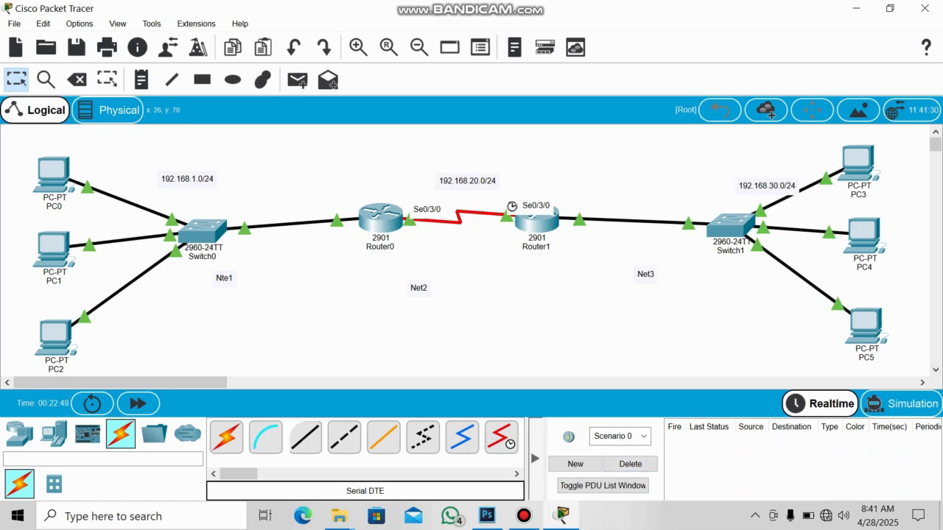
Test connectivity between the outer networks with simple PDUs from PC0 to PC5 and PC0 to PC3, and delete the scenario.
{"action": "left_click", "coordinate": [298, 79]}
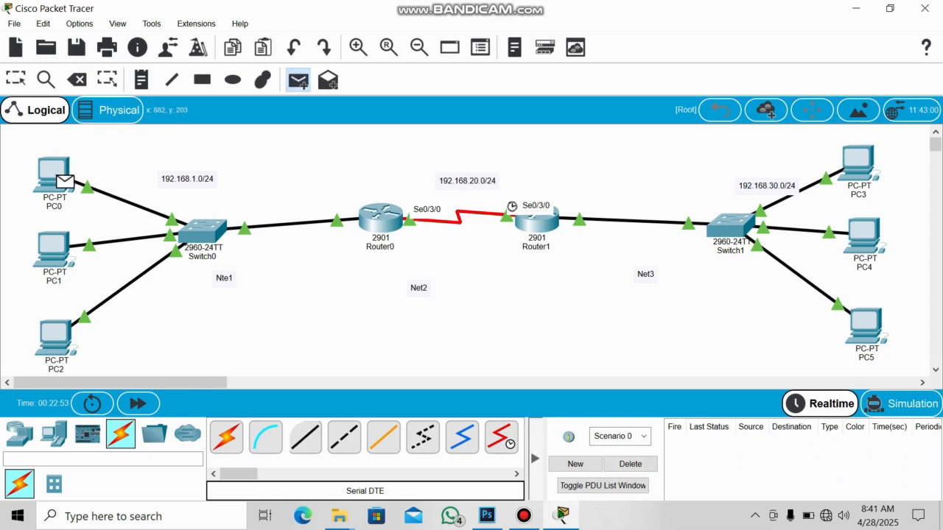
{"action": "left_click", "coordinate": [65, 182]}
{"action": "left_click", "coordinate": [866, 327]}
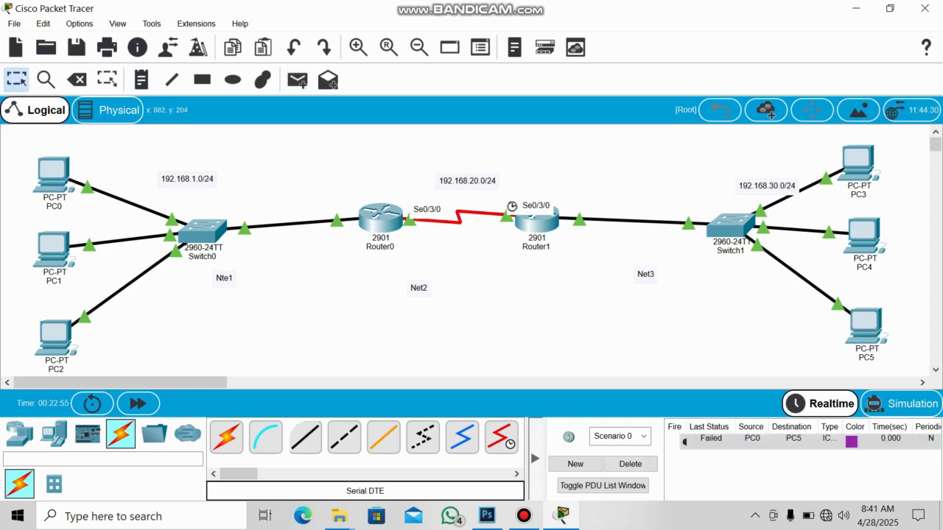
{"action": "left_click", "coordinate": [298, 80]}
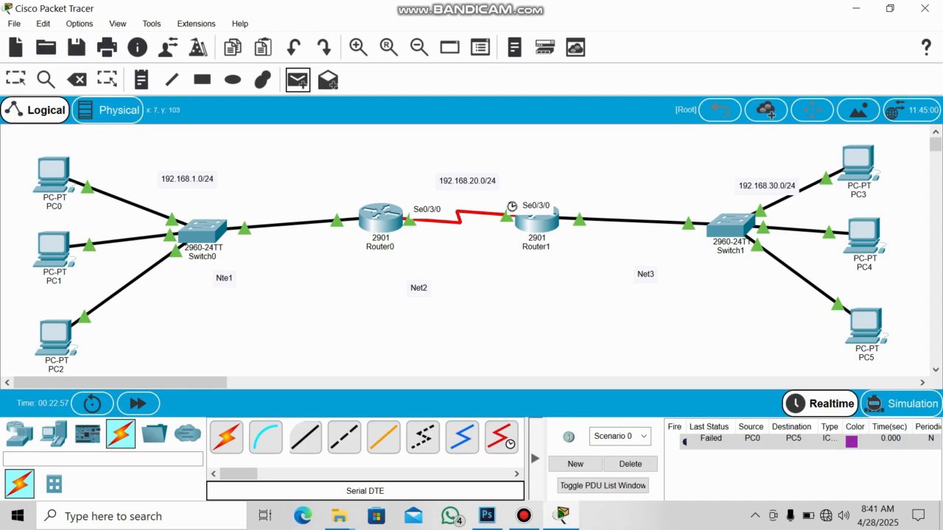
{"action": "left_click", "coordinate": [52, 173]}
{"action": "left_click", "coordinate": [856, 158]}
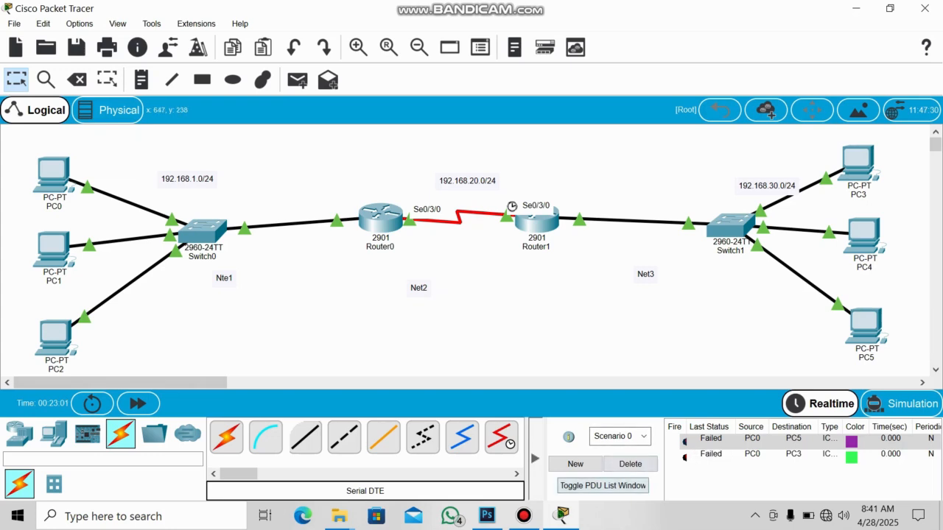
{"action": "left_click", "coordinate": [627, 465]}
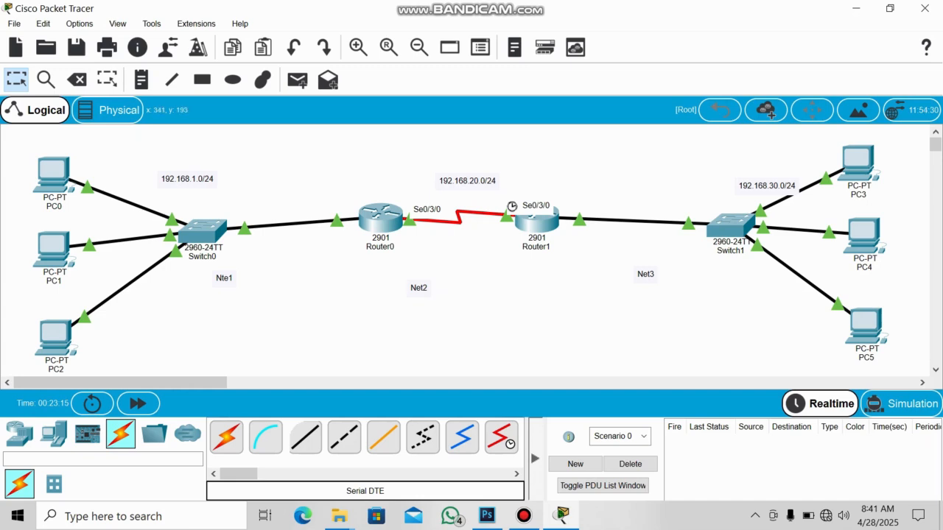
Reopen Router0's command line interface and leave interface mode for global configuration mode.
{"action": "mouse_move", "coordinate": [379, 230]}
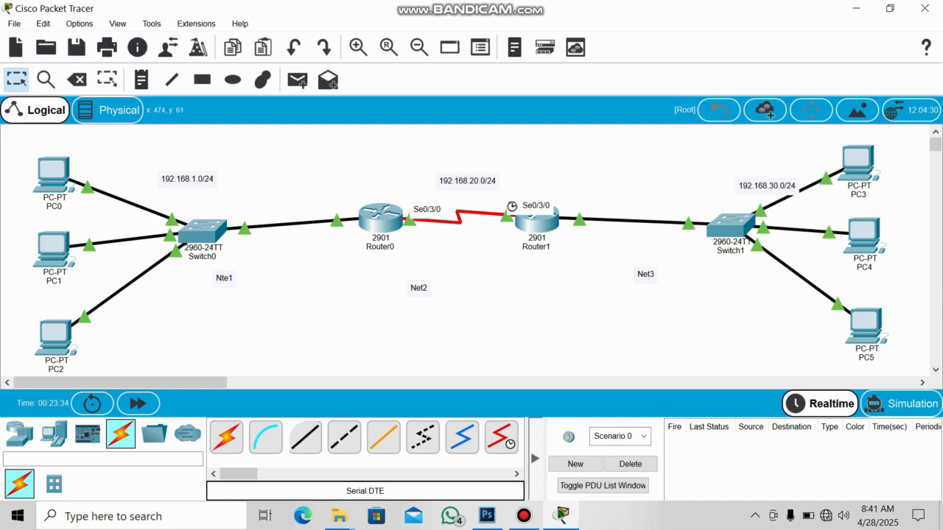
{"action": "left_click", "coordinate": [381, 218]}
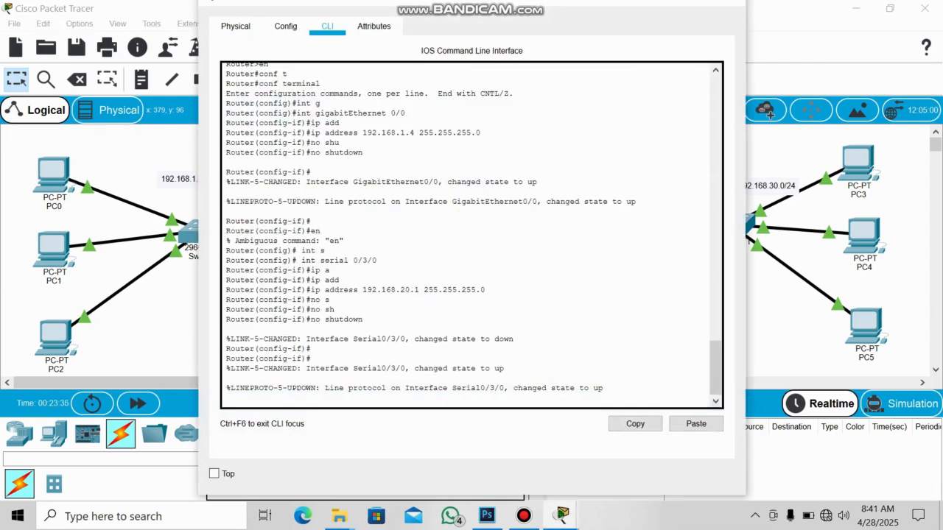
{"action": "key", "text": "Return"}
{"action": "key", "text": "Return"}
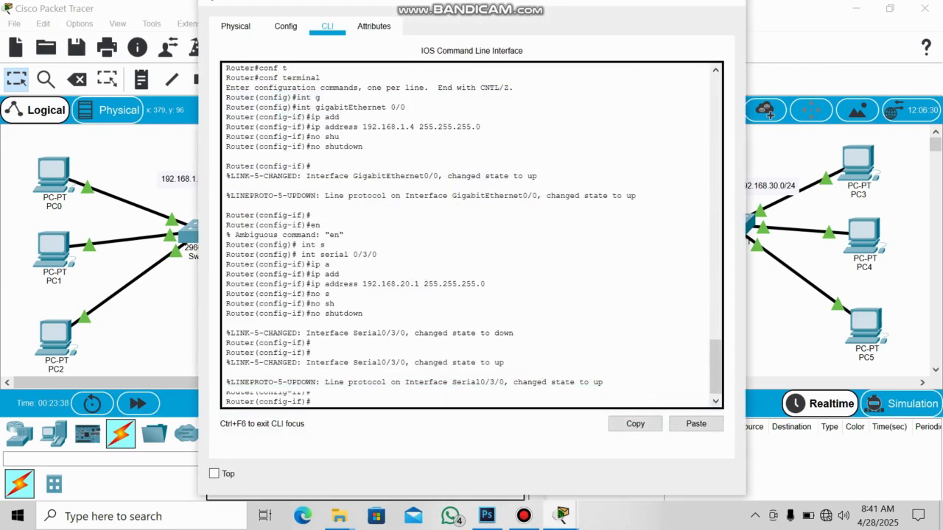
{"action": "type", "text": "e"}
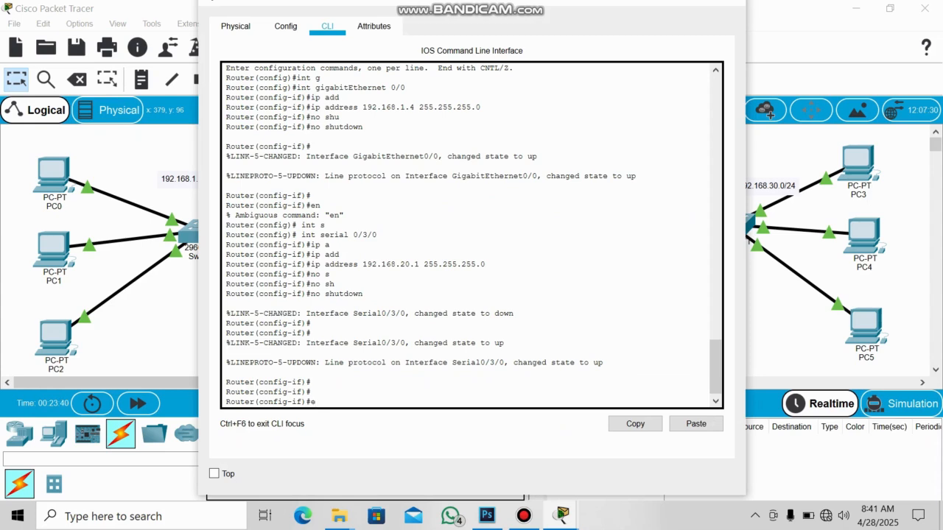
{"action": "type", "text": "n"}
{"action": "key", "text": "Return"}
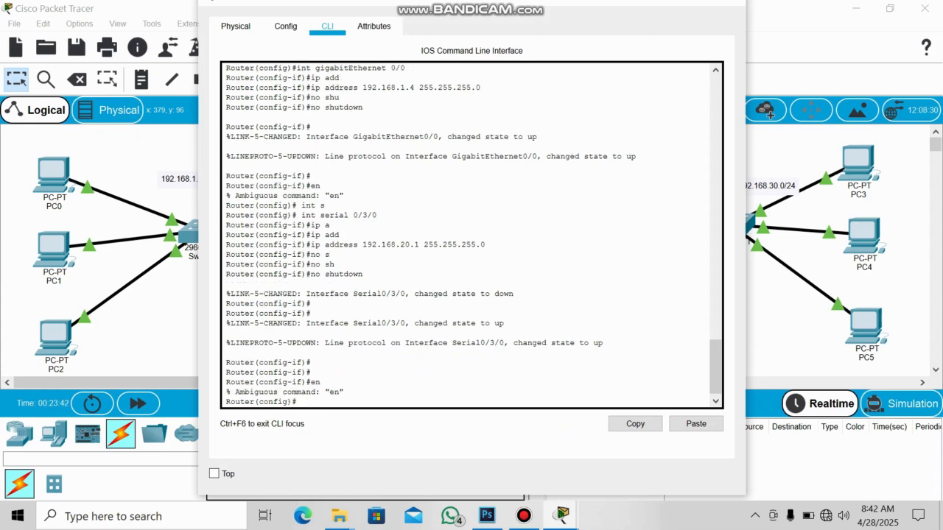
Start OSPF routing with process ID 10 on Router0.
{"action": "key", "text": "Return"}
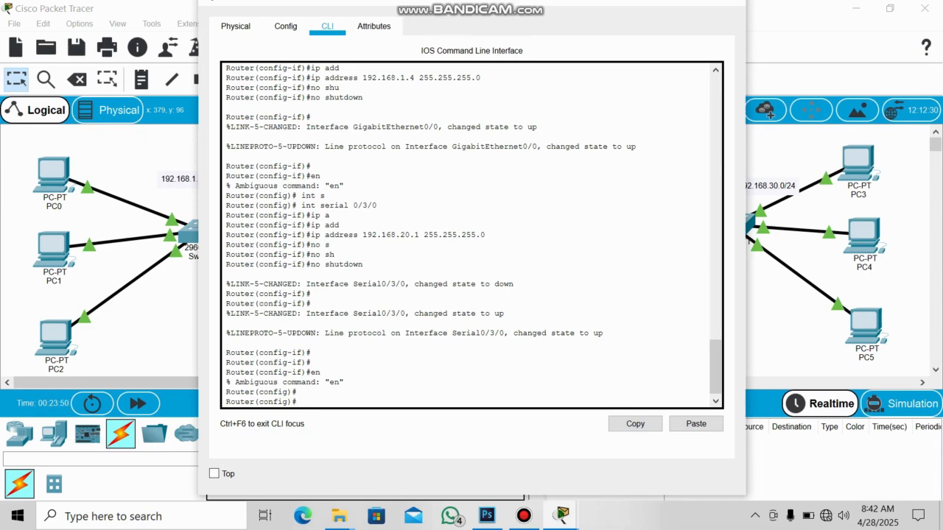
{"action": "type", "text": "rou"}
{"action": "key", "text": "Tab"}
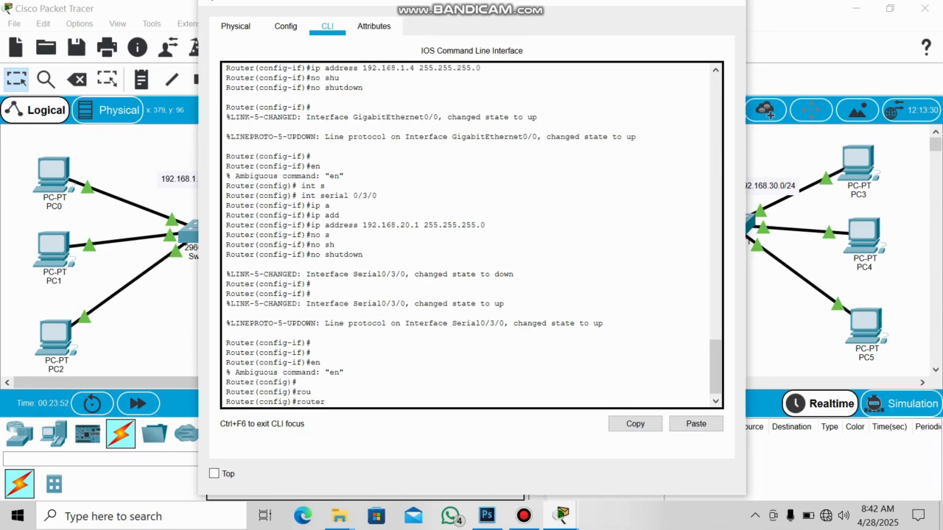
{"action": "type", "text": "os"}
{"action": "key", "text": "Tab"}
{"action": "key", "text": "Tab"}
{"action": "type", "text": "10"}
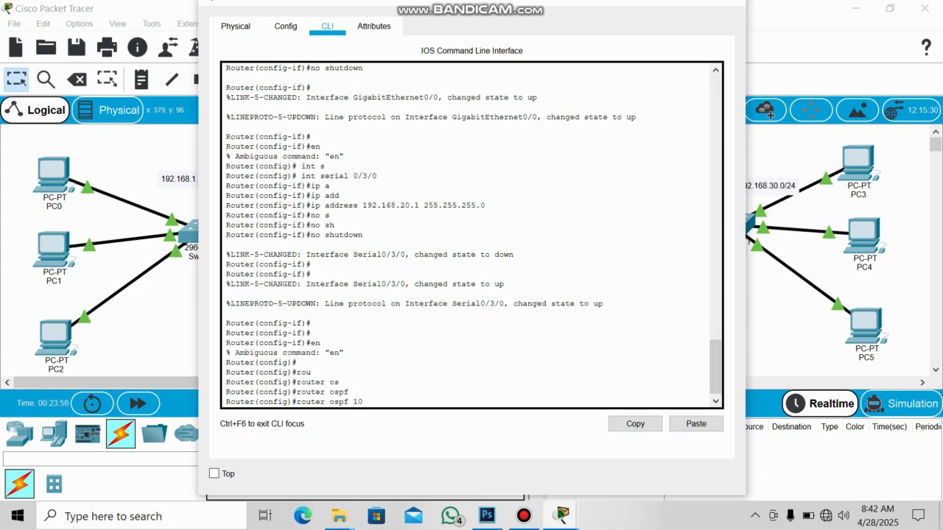
{"action": "key", "text": "Return"}
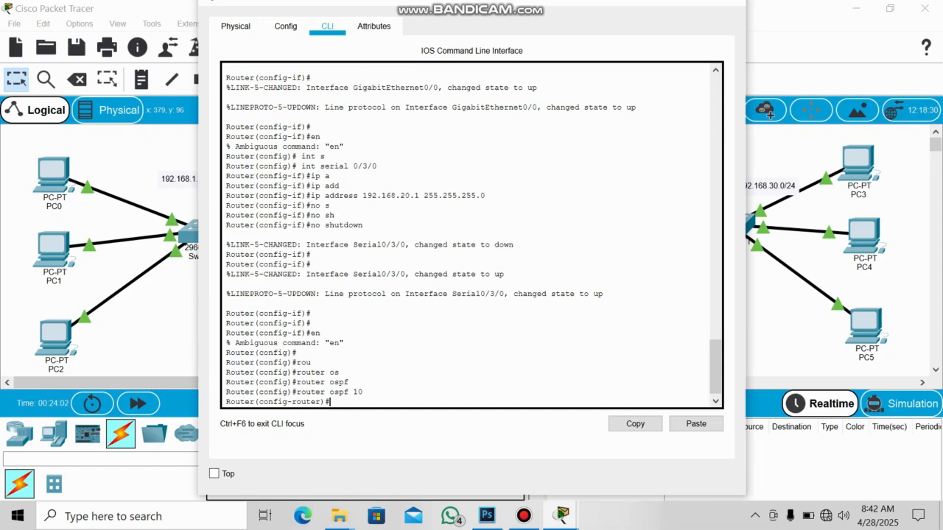
Advertise network 192.168.1.0 with mask 255.255.255.0 in area 1 of Router0's OSPF process.
{"action": "left_click_drag", "start_coordinate": [540, 4], "coordinate": [596, 329]}
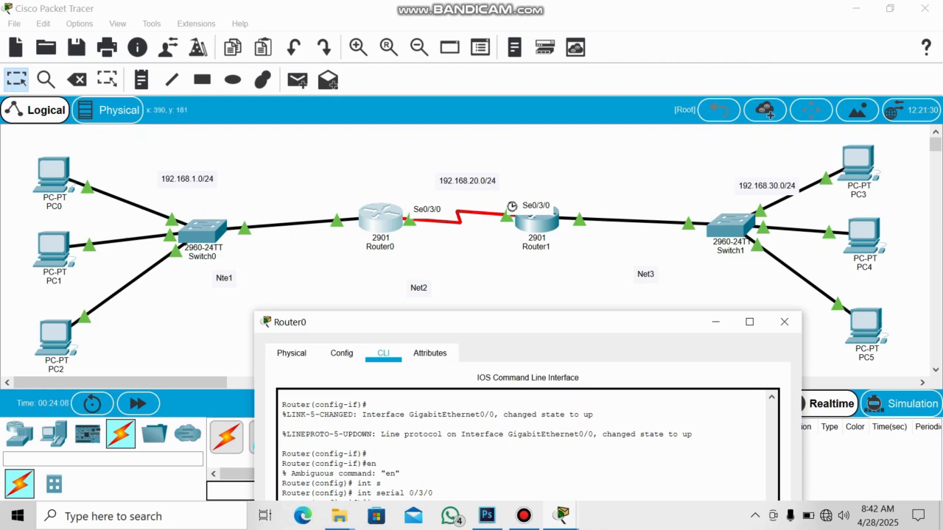
{"action": "left_click_drag", "start_coordinate": [515, 329], "coordinate": [560, 328]}
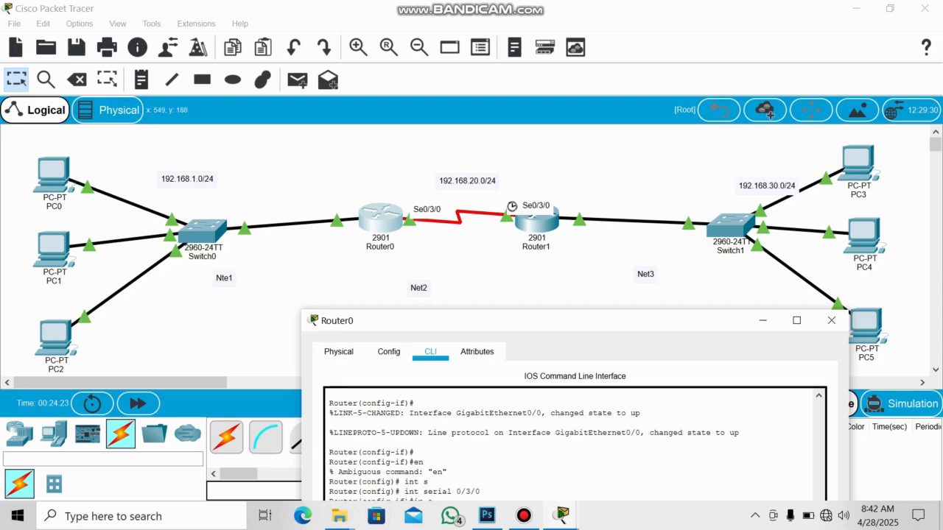
{"action": "left_click_drag", "start_coordinate": [543, 327], "coordinate": [627, 62]}
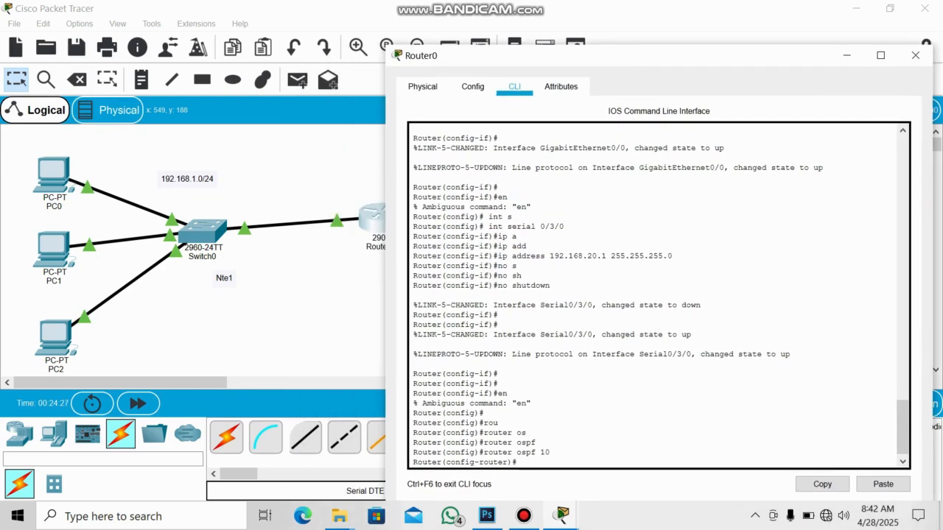
{"action": "type", "text": "ne"}
{"action": "key", "text": "Tab"}
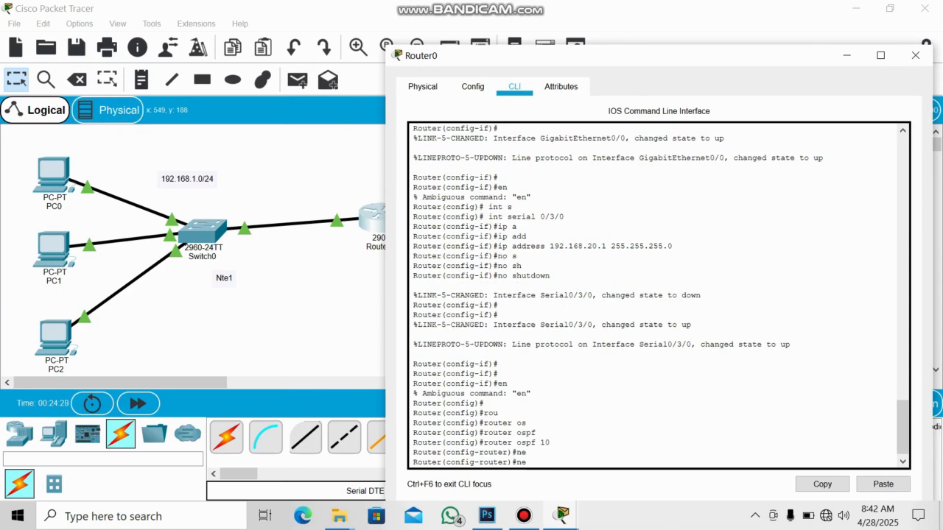
{"action": "type", "text": "t"}
{"action": "key", "text": "Tab"}
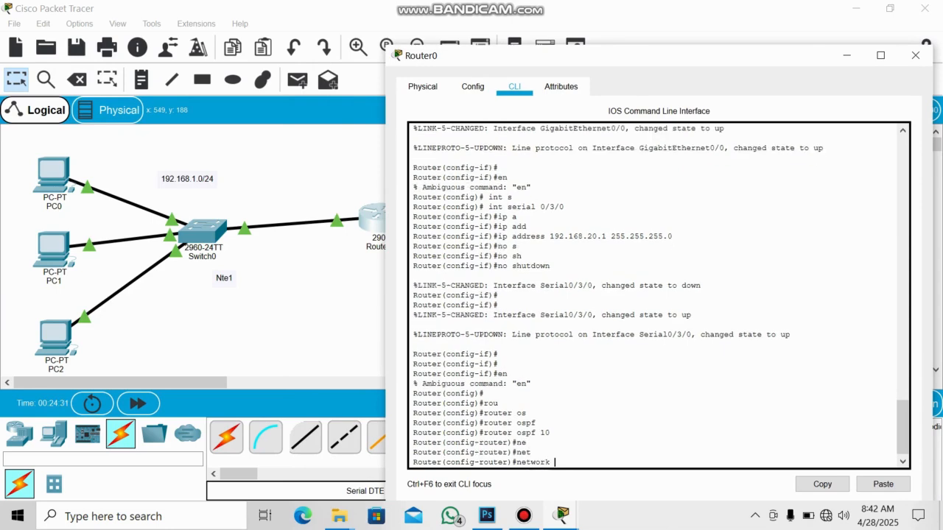
{"action": "type", "text": "192.168."}
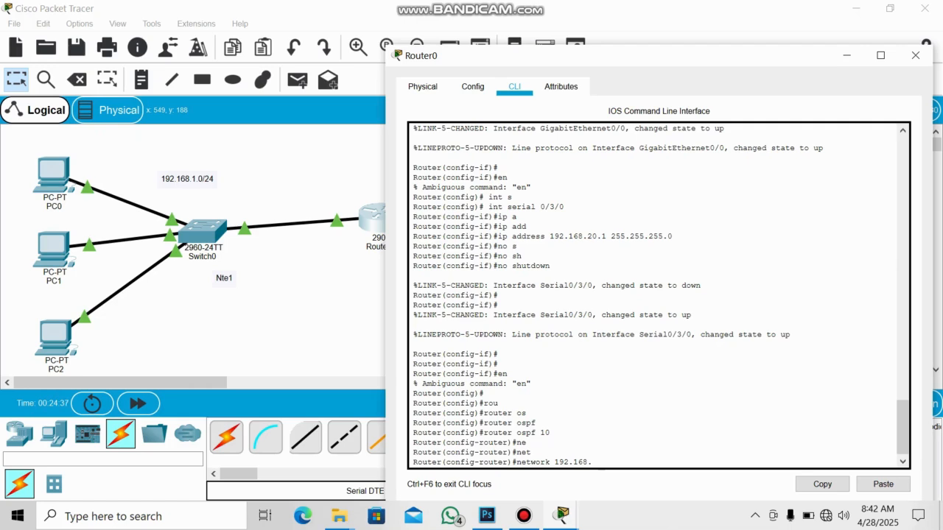
{"action": "type", "text": "1.0 255"}
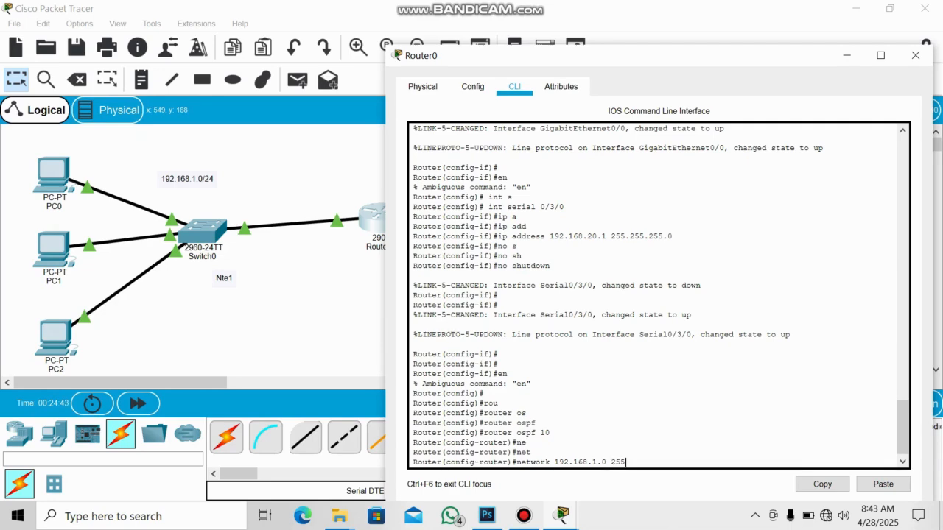
{"action": "type", "text": ".255.255.0"}
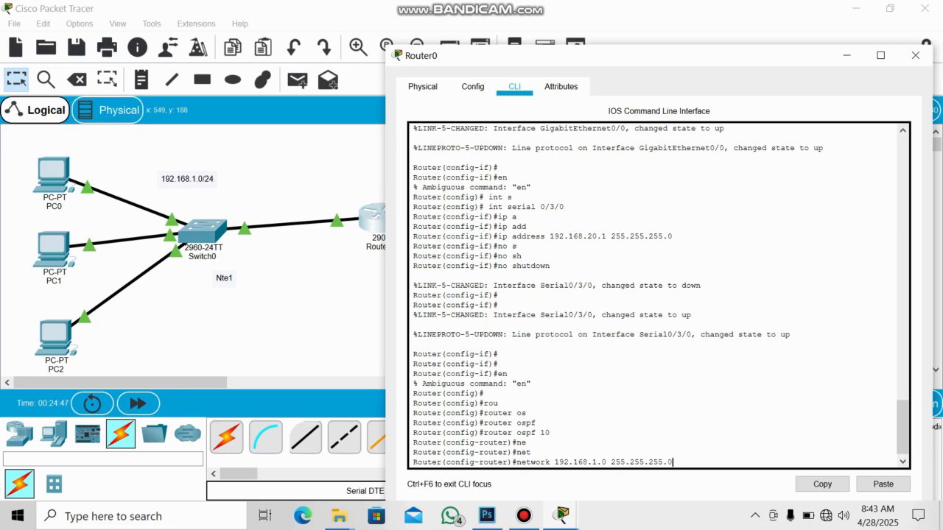
{"action": "type", "text": " area 1"}
{"action": "key", "text": "Return"}
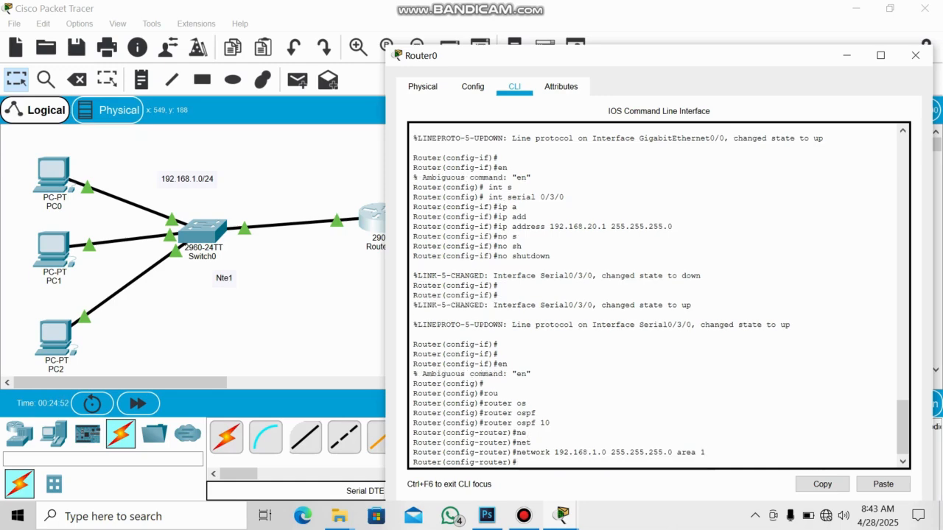
Advertise network 192.168.20.0 with mask 255.255.255.0 in area 1 of Router0's OSPF process, and close the router's window.
{"action": "left_click_drag", "start_coordinate": [682, 61], "coordinate": [413, 326]}
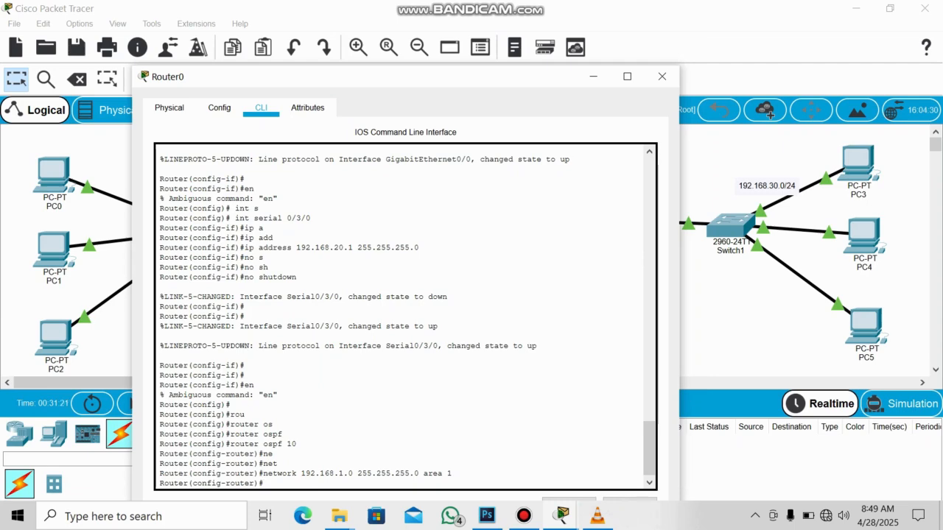
{"action": "left_click_drag", "start_coordinate": [384, 79], "coordinate": [514, 205]}
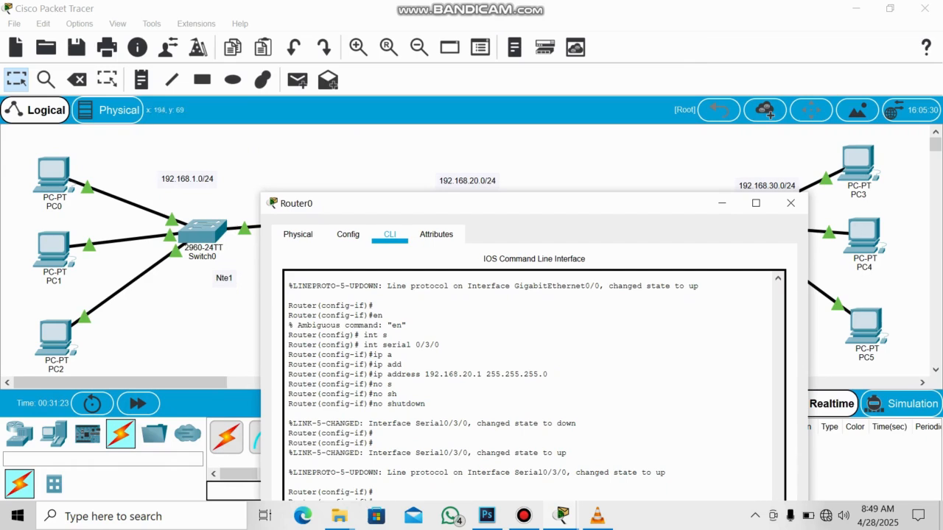
{"action": "left_click_drag", "start_coordinate": [482, 213], "coordinate": [457, 272]}
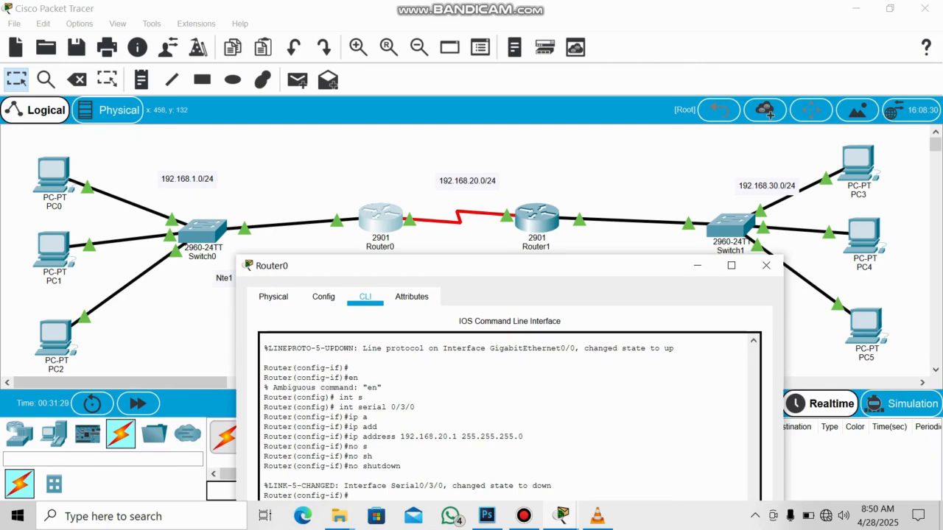
{"action": "left_click_drag", "start_coordinate": [442, 271], "coordinate": [454, 70]}
{"action": "type", "text": "net"}
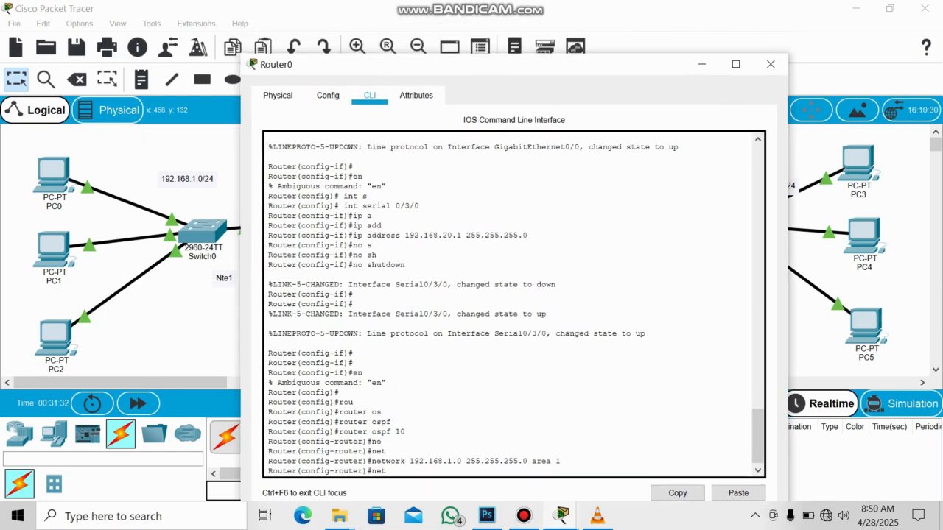
{"action": "key", "text": "Tab"}
{"action": "type", "text": "1"}
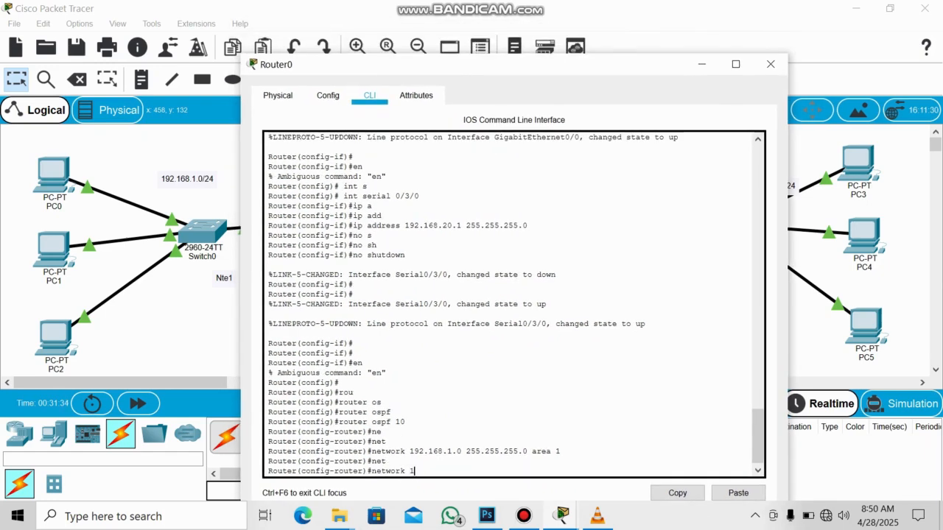
{"action": "type", "text": "92.168,"}
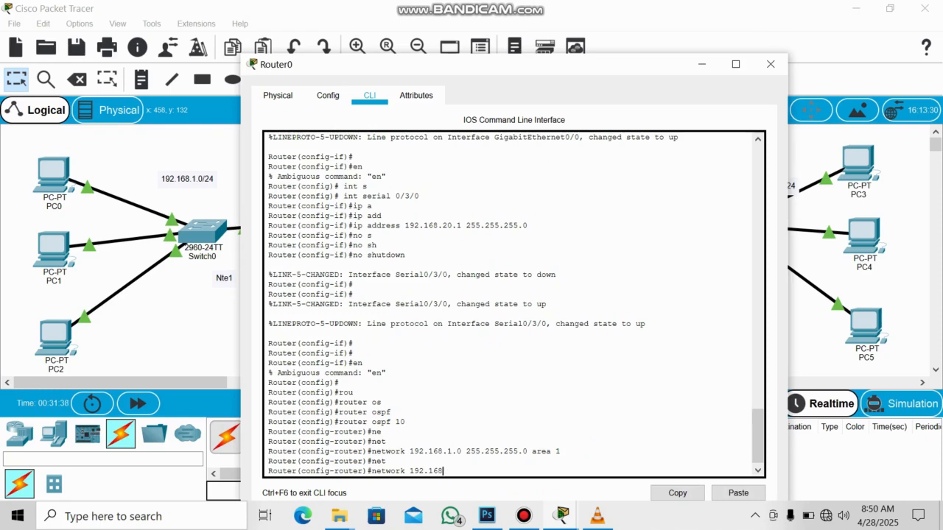
{"action": "key", "text": "BackSpace"}
{"action": "type", "text": ".20.0 255.255.255.0 area "}
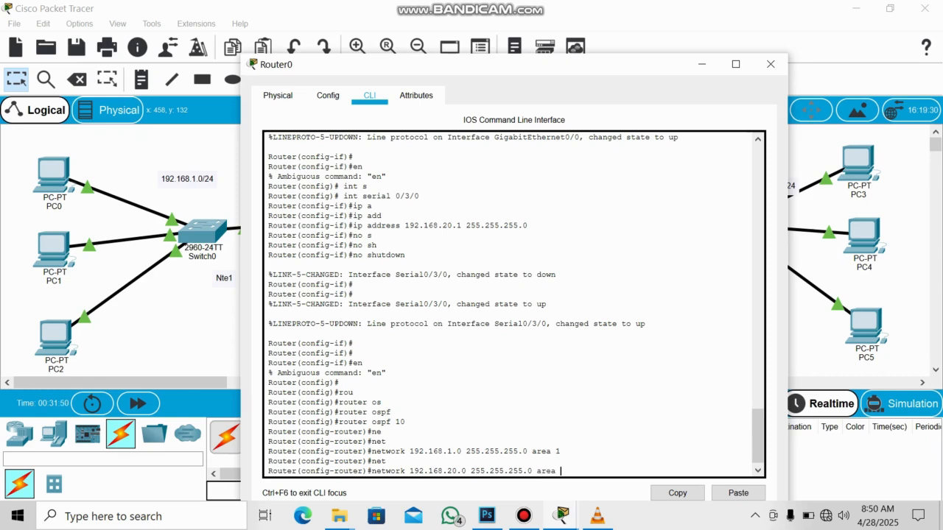
{"action": "type", "text": "1"}
{"action": "key", "text": "Return"}
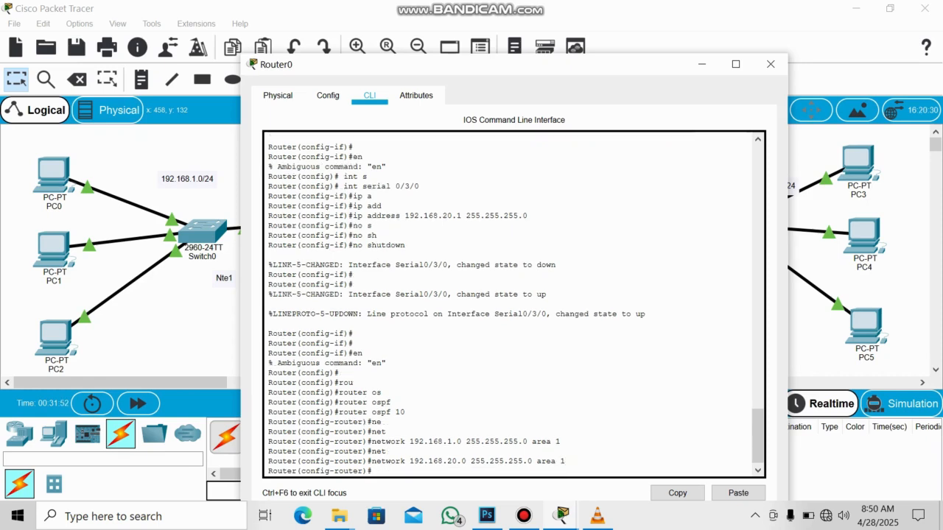
{"action": "left_click", "coordinate": [770, 64]}
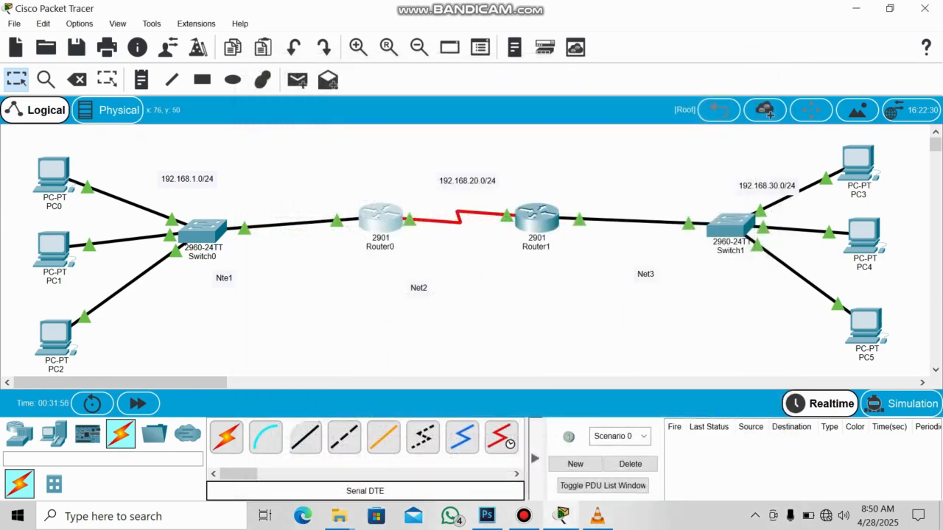
{"action": "left_click", "coordinate": [53, 174]}
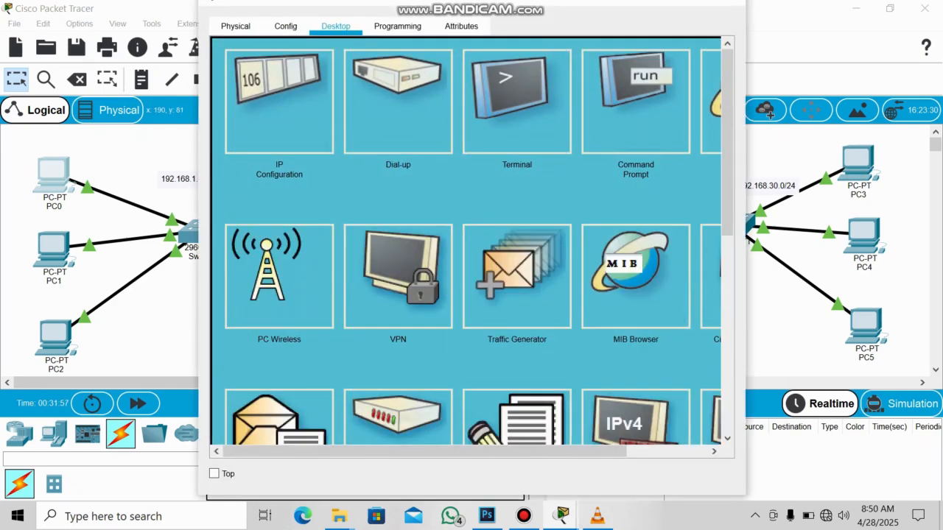
{"action": "left_click", "coordinate": [729, 2]}
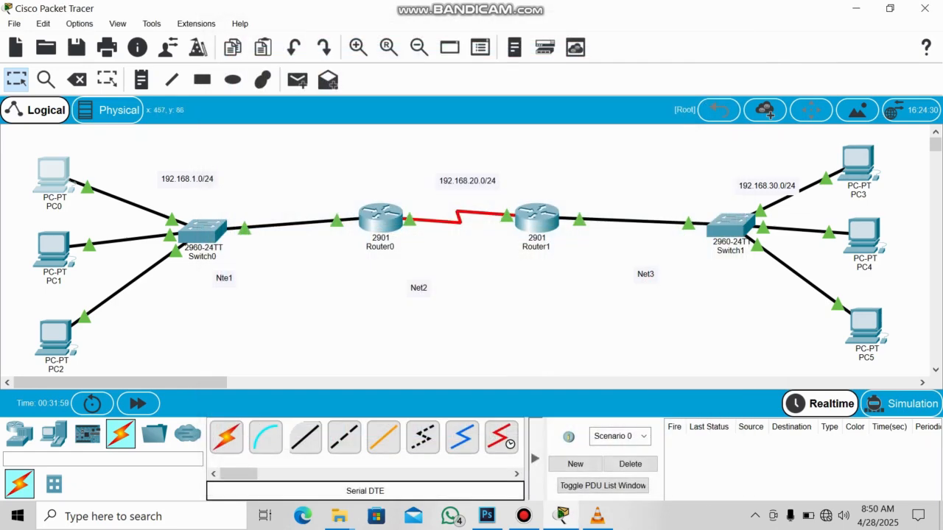
Open Router1's command line interface and leave interface mode for global configuration mode.
{"action": "mouse_move", "coordinate": [397, 214]}
{"action": "mouse_move", "coordinate": [541, 225]}
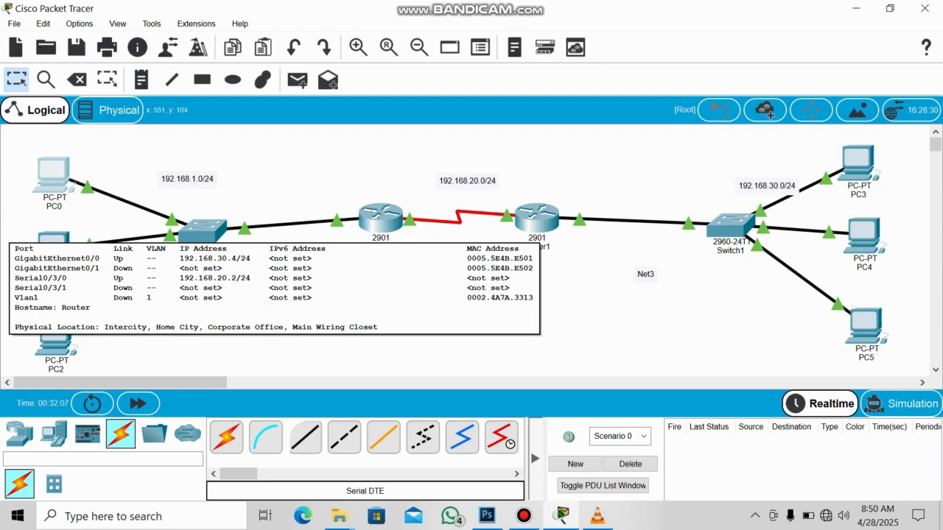
{"action": "left_click", "coordinate": [539, 220]}
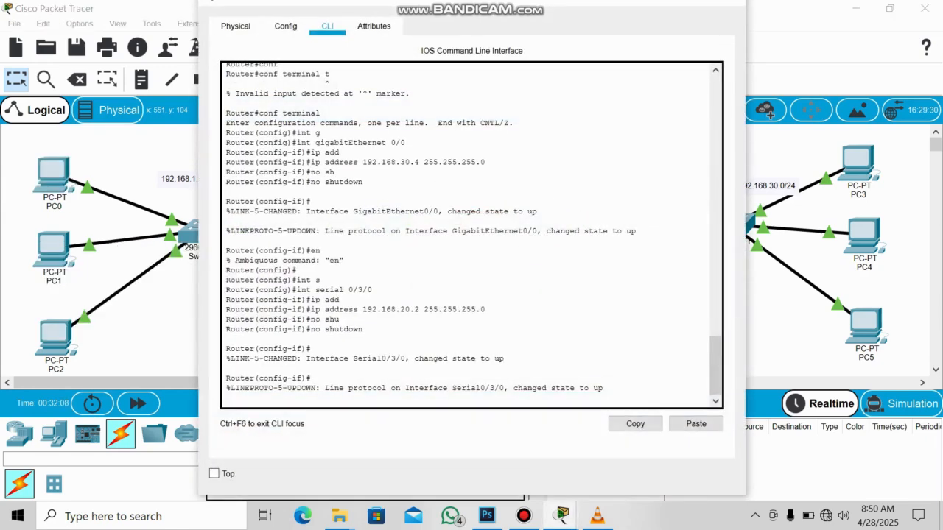
{"action": "key", "text": "Return"}
{"action": "key", "text": "Return"}
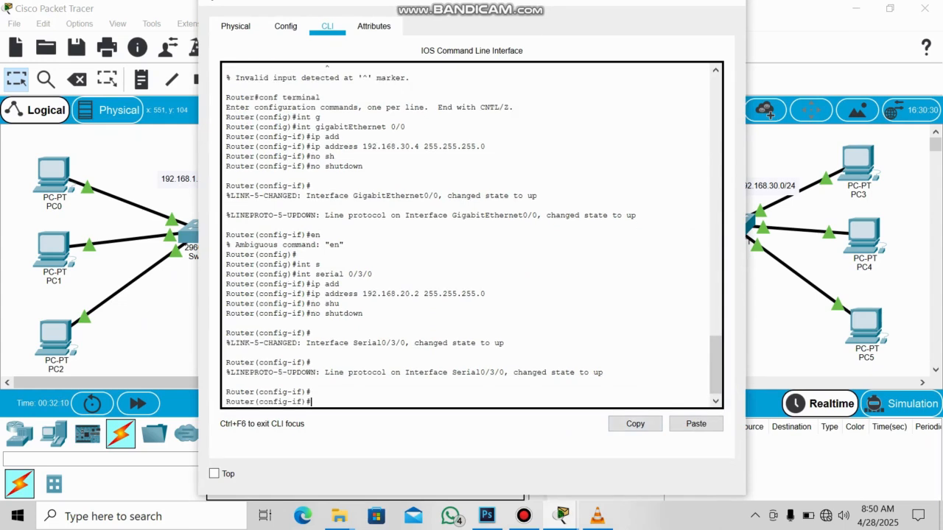
{"action": "type", "text": "en"}
{"action": "key", "text": "Return"}
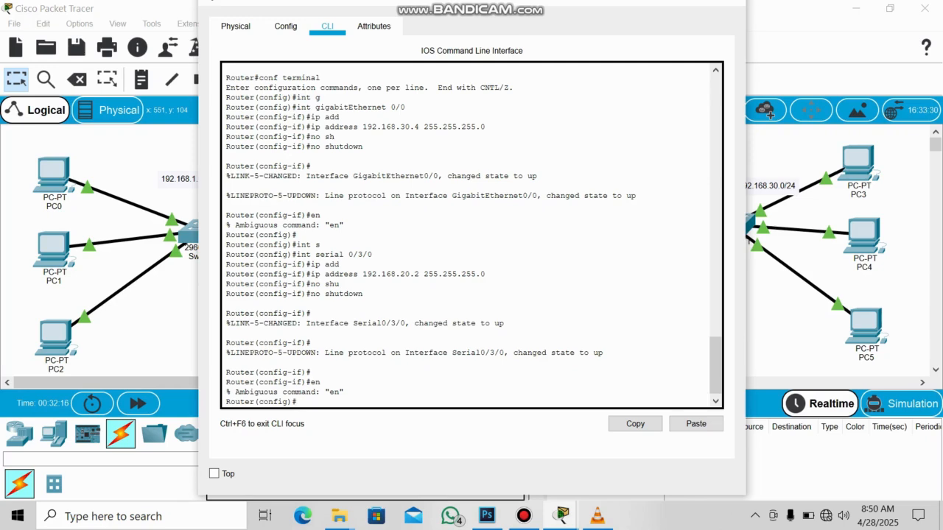
Start OSPF routing with process ID 10 on Router1.
{"action": "type", "text": "rou"}
{"action": "key", "text": "Tab"}
{"action": "type", "text": "os"}
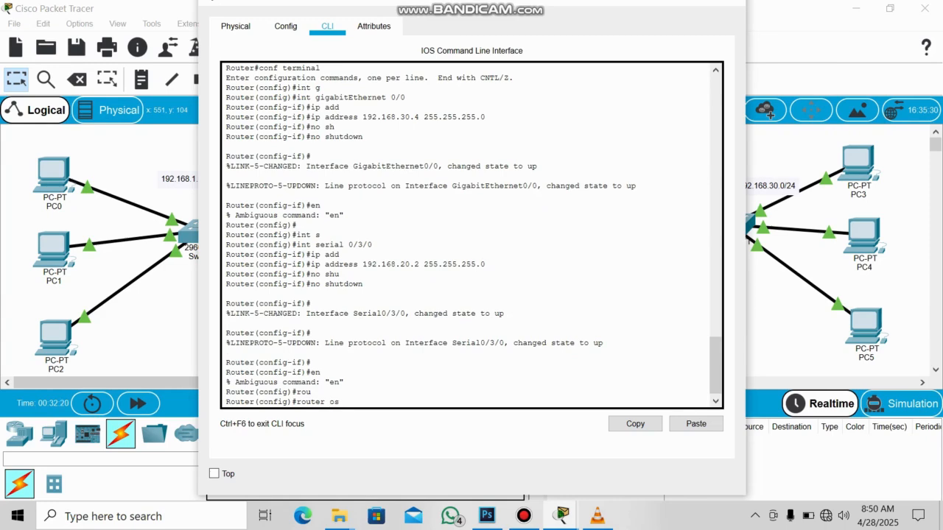
{"action": "key", "text": "Tab"}
{"action": "type", "text": "10"}
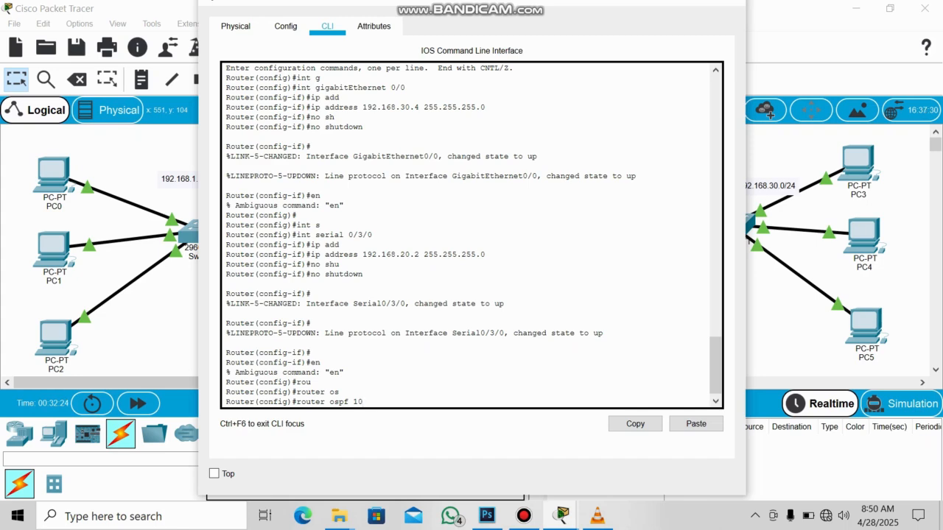
{"action": "key", "text": "Return"}
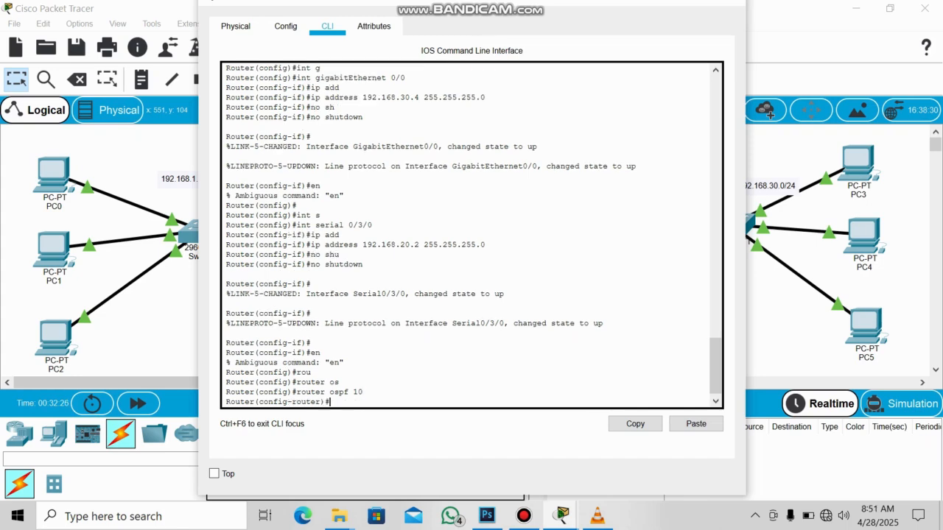
Advertise network 192.168.20.0 with mask 255.255.255.0 in area 1 of Router1's OSPF process.
{"action": "type", "text": "net"}
{"action": "key", "text": "Tab"}
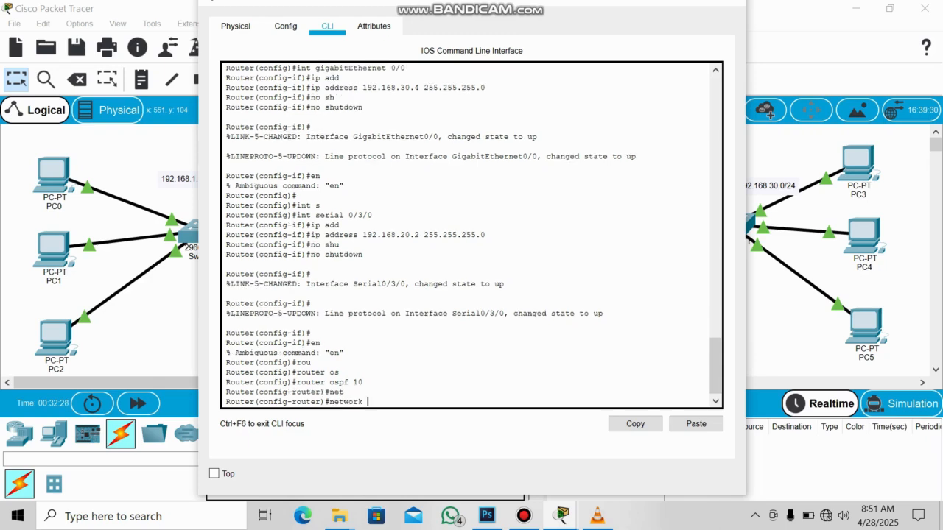
{"action": "type", "text": "192.168."}
{"action": "left_click_drag", "start_coordinate": [522, 4], "coordinate": [605, 302]}
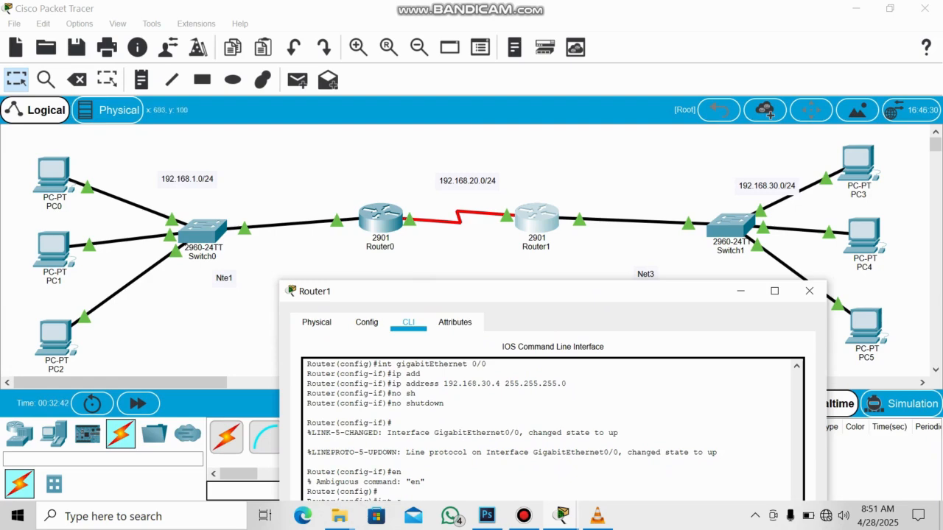
{"action": "left_click_drag", "start_coordinate": [637, 303], "coordinate": [685, 37]}
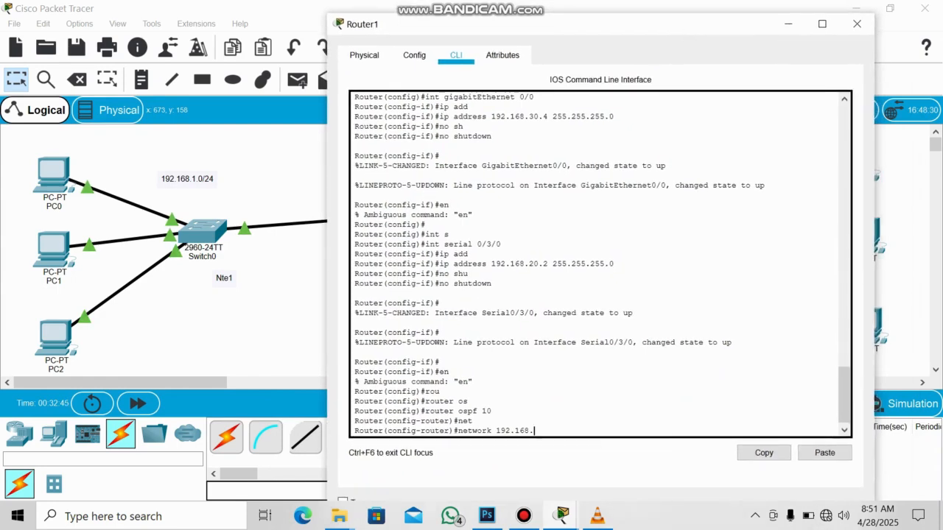
{"action": "type", "text": "20.0 255.255.255"}
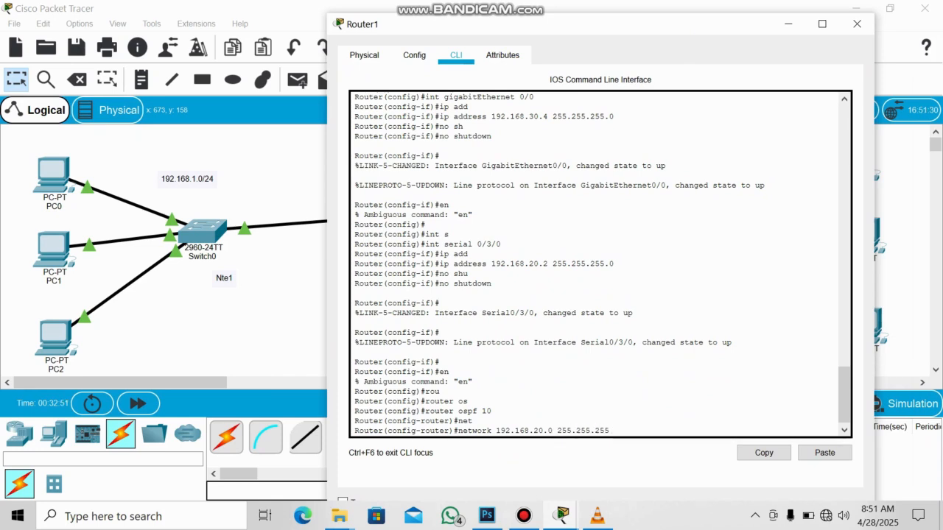
{"action": "type", "text": ".0 area 1"}
{"action": "key", "text": "Return"}
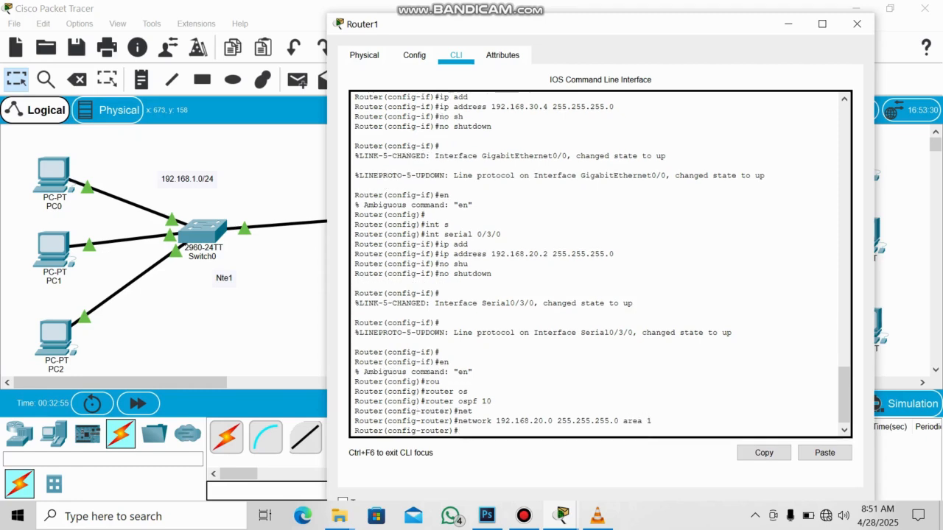
{"action": "key", "text": "Up"}
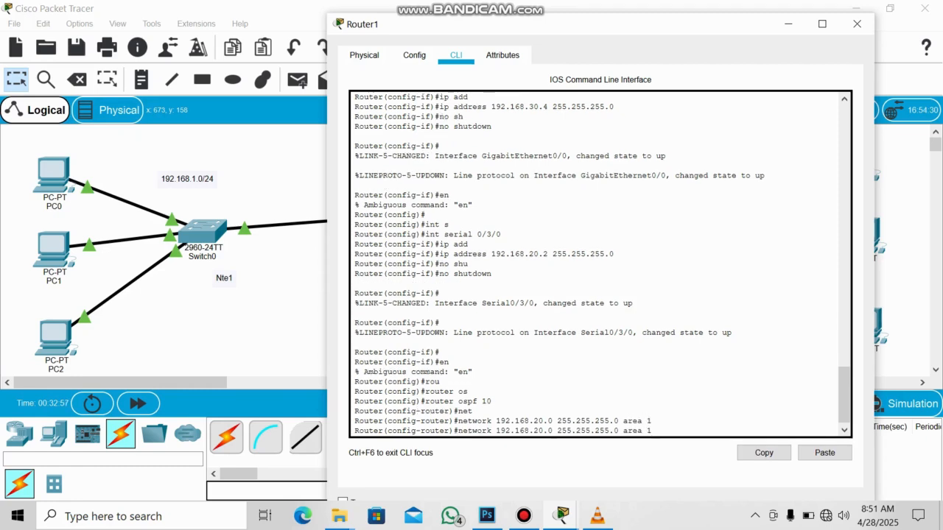
{"action": "key", "text": "Left"}
{"action": "key", "text": "Left"}
{"action": "key", "text": "Left"}
{"action": "key", "text": "Left"}
{"action": "key", "text": "Left"}
{"action": "key", "text": "Left"}
{"action": "key", "text": "Left"}
{"action": "key", "text": "Left"}
{"action": "key", "text": "Left"}
{"action": "key", "text": "Left"}
{"action": "key", "text": "Left"}
{"action": "key", "text": "Left"}
{"action": "key", "text": "Left"}
{"action": "key", "text": "Left"}
{"action": "key", "text": "Left"}
{"action": "key", "text": "Left"}
{"action": "key", "text": "Left"}
{"action": "key", "text": "Left"}
{"action": "key", "text": "Left"}
{"action": "key", "text": "Left"}
{"action": "key", "text": "Left"}
{"action": "key", "text": "Left"}
{"action": "key", "text": "BackSpace"}
{"action": "key", "text": "BackSpace"}
{"action": "key", "text": "BackSpace"}
{"action": "key", "text": "Return"}
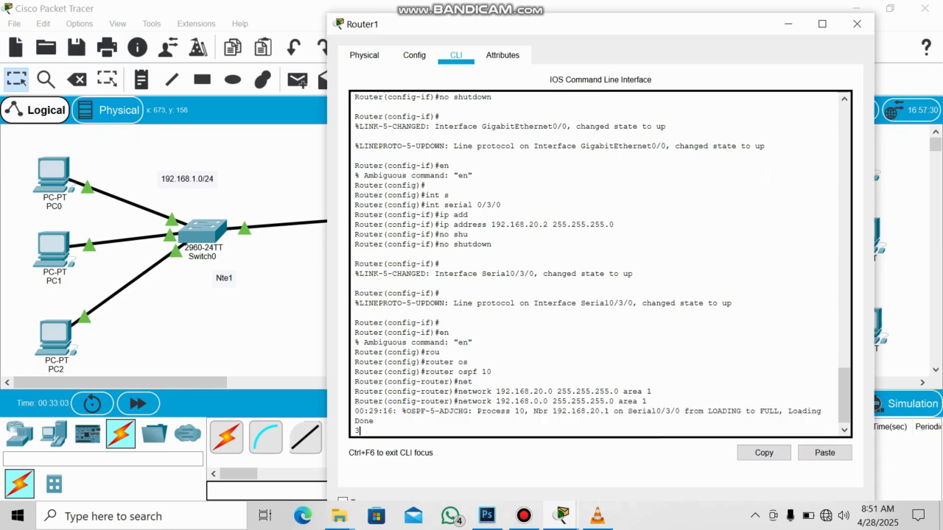
{"action": "key", "text": "Up"}
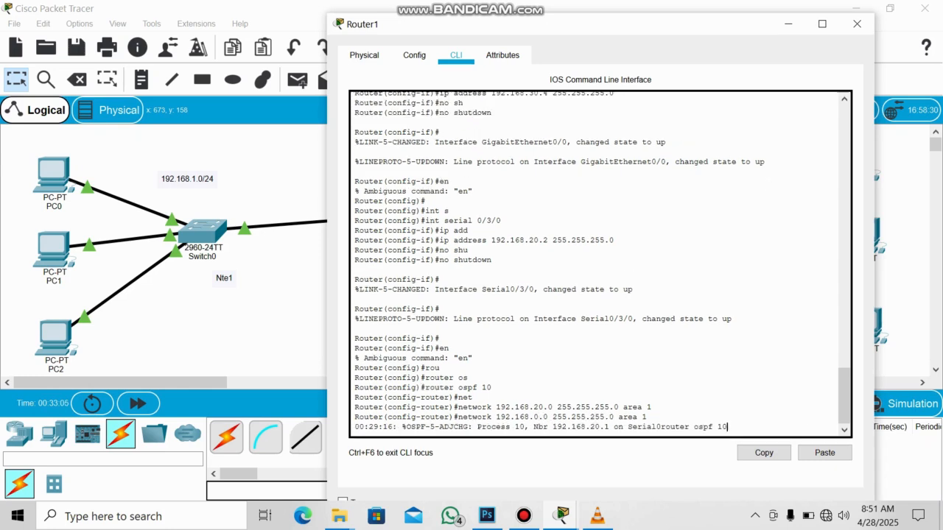
{"action": "key", "text": "Return"}
Advertise network 192.168.30.0 with mask 255.255.255.0 in area 1 of Router1's OSPF process, and close the router's window.
{"action": "key", "text": "Up"}
{"action": "key", "text": "Up"}
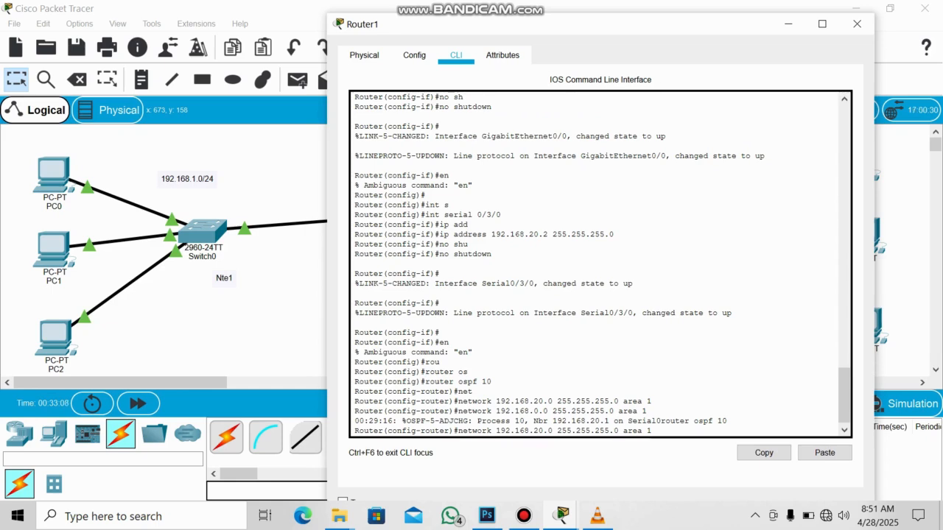
{"action": "key", "text": "Left"}
{"action": "key", "text": "Left"}
{"action": "key", "text": "Left"}
{"action": "key", "text": "Left"}
{"action": "key", "text": "Left"}
{"action": "key", "text": "Left"}
{"action": "key", "text": "Left"}
{"action": "key", "text": "Left"}
{"action": "key", "text": "Left"}
{"action": "key", "text": "Left"}
{"action": "key", "text": "Left"}
{"action": "key", "text": "Left"}
{"action": "key", "text": "Left"}
{"action": "key", "text": "Left"}
{"action": "key", "text": "Left"}
{"action": "key", "text": "Left"}
{"action": "key", "text": "Left"}
{"action": "key", "text": "Left"}
{"action": "key", "text": "Left"}
{"action": "key", "text": "Left"}
{"action": "key", "text": "Delete"}
{"action": "key", "text": "Delete"}
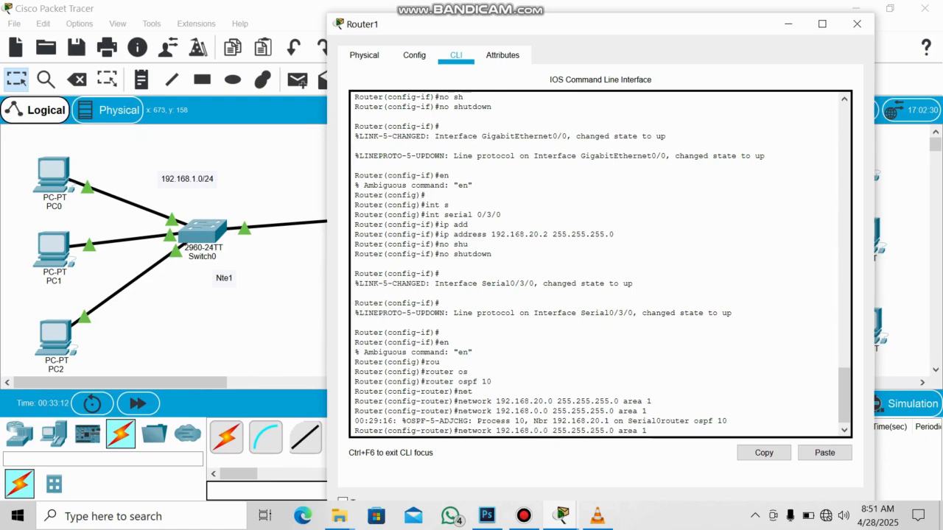
{"action": "type", "text": "3"}
{"action": "key", "text": "Return"}
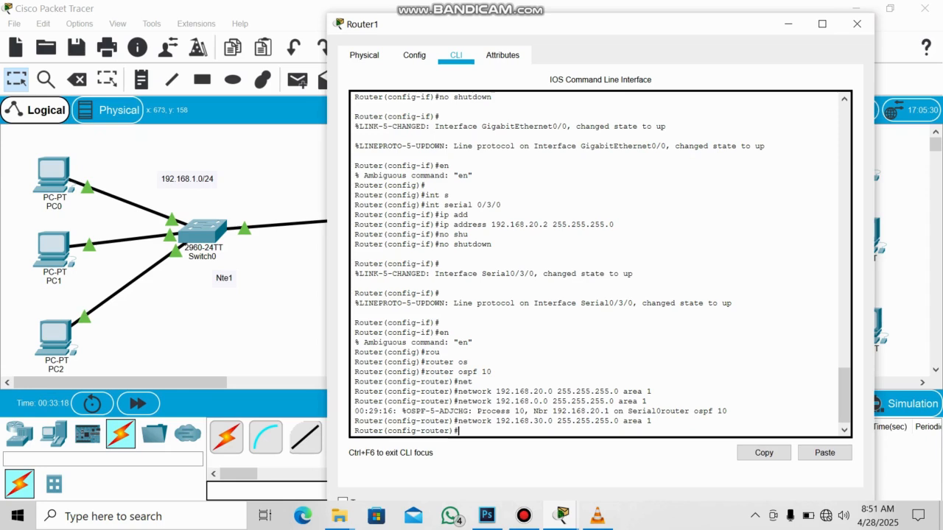
{"action": "left_click_drag", "start_coordinate": [354, 401], "coordinate": [727, 412]}
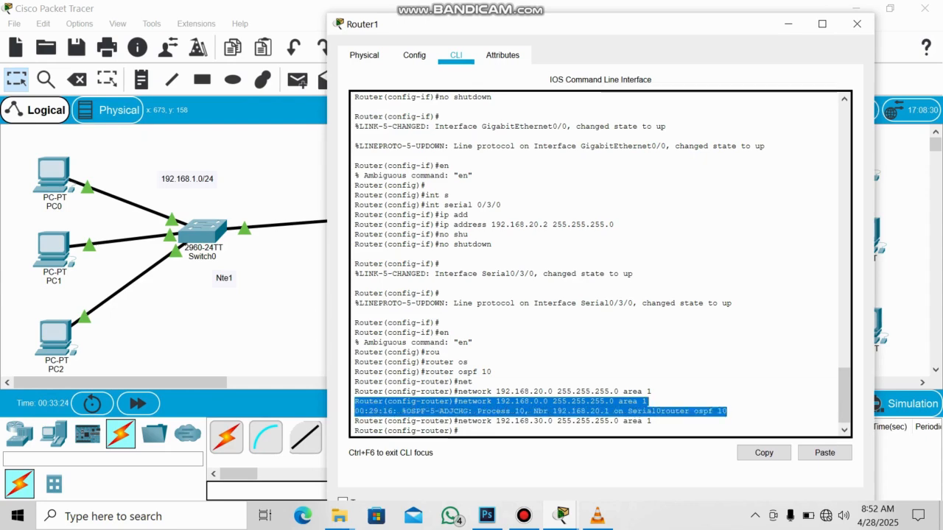
{"action": "left_click", "coordinate": [857, 23]}
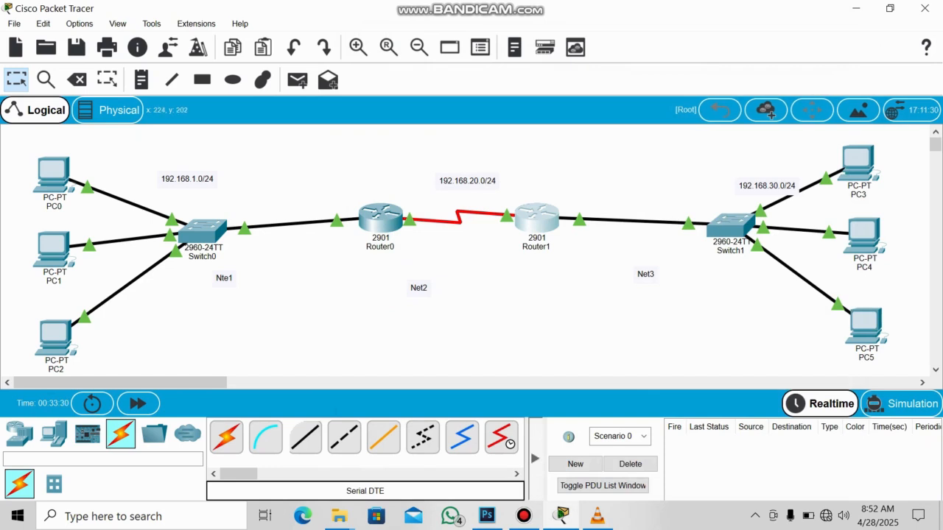
Test connectivity by sending a simple PDU from PC0 to PC5, and repeat the test once.
{"action": "left_click", "coordinate": [297, 80]}
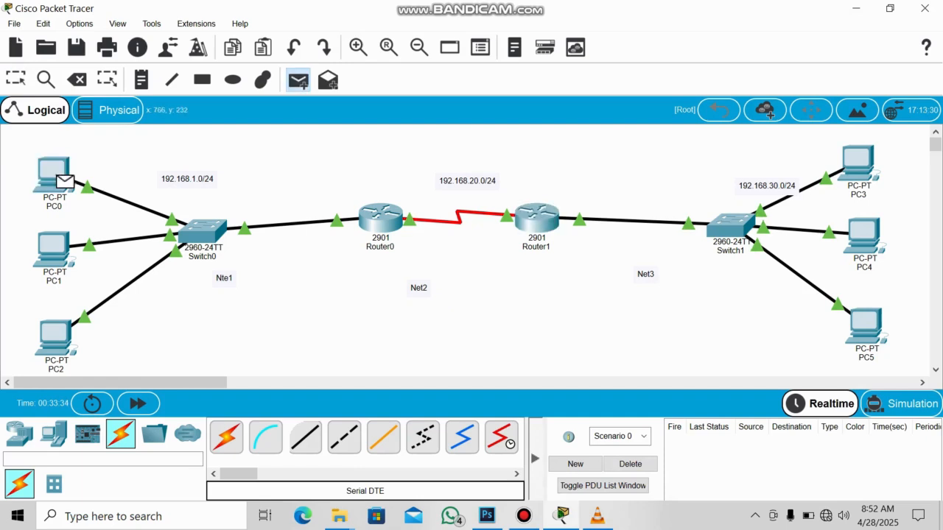
{"action": "left_click", "coordinate": [859, 326]}
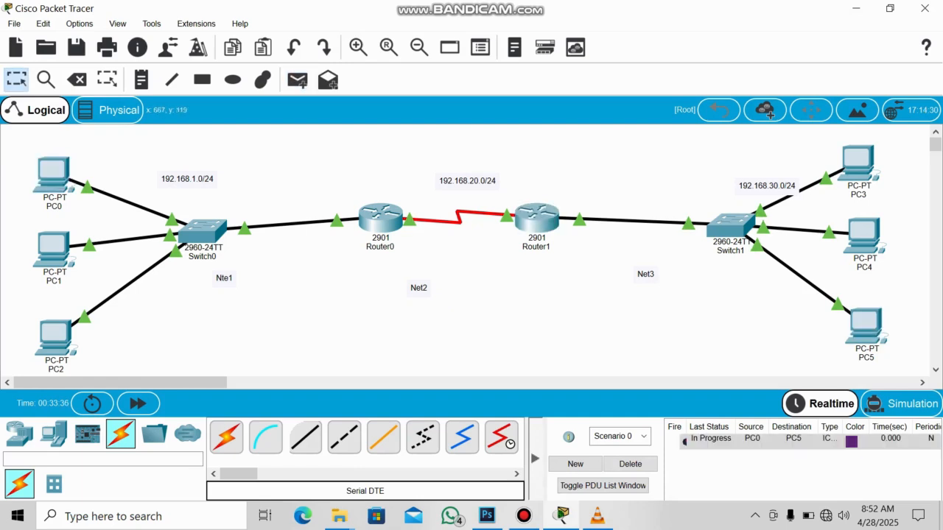
{"action": "left_click", "coordinate": [298, 80]}
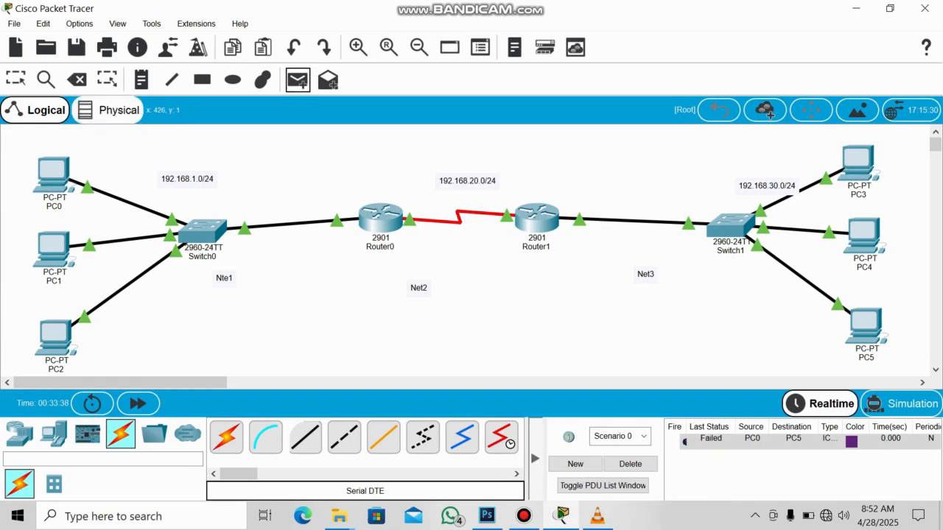
{"action": "left_click", "coordinate": [851, 333]}
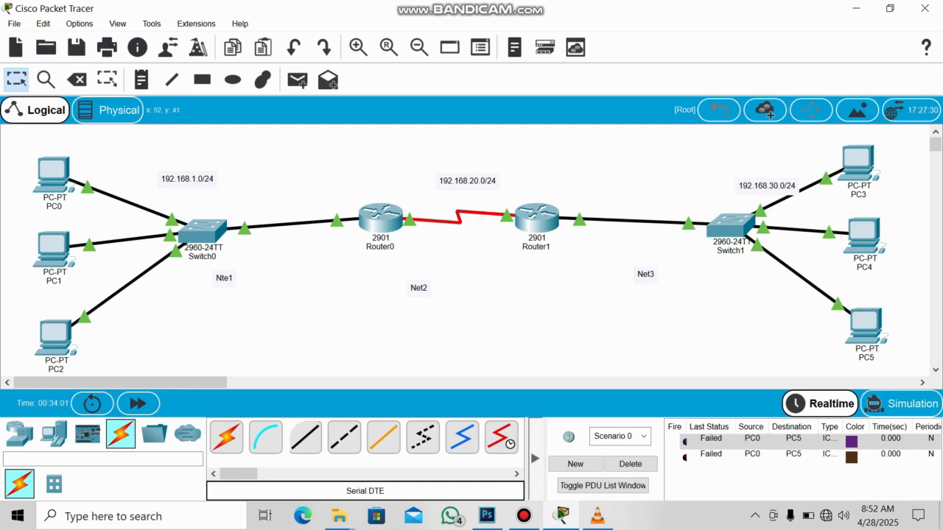
Set PC0's default gateway to 192.168.1.4 in its IP configuration and close its window.
{"action": "mouse_move", "coordinate": [53, 166]}
{"action": "left_click", "coordinate": [53, 176]}
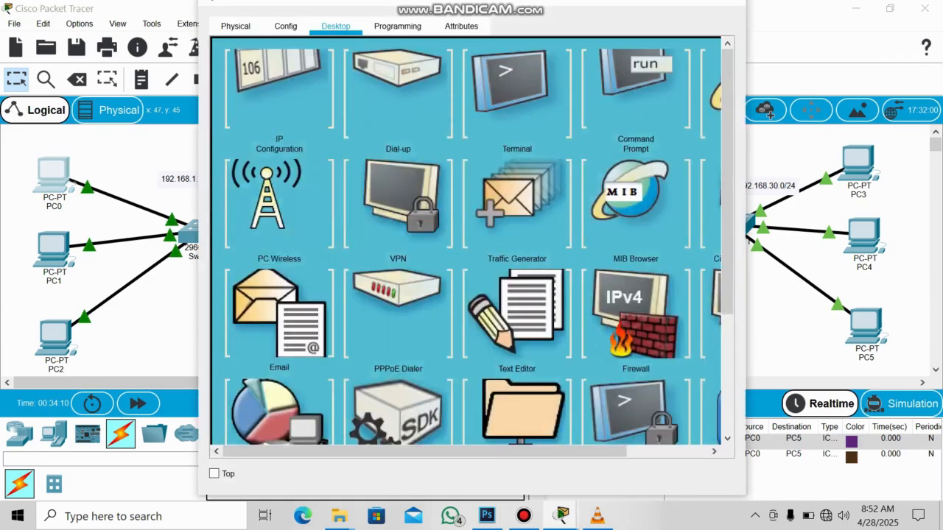
{"action": "left_click", "coordinate": [279, 101]}
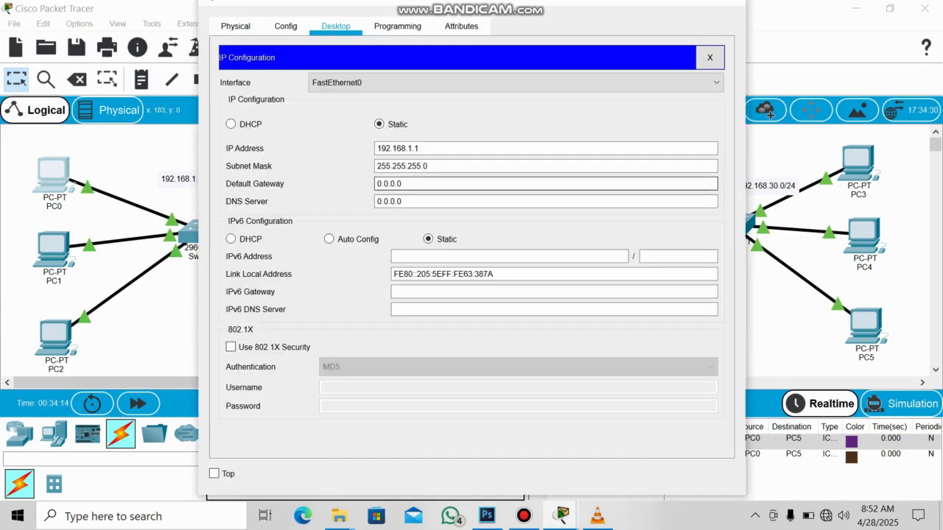
{"action": "left_click_drag", "start_coordinate": [560, 3], "coordinate": [788, 74]}
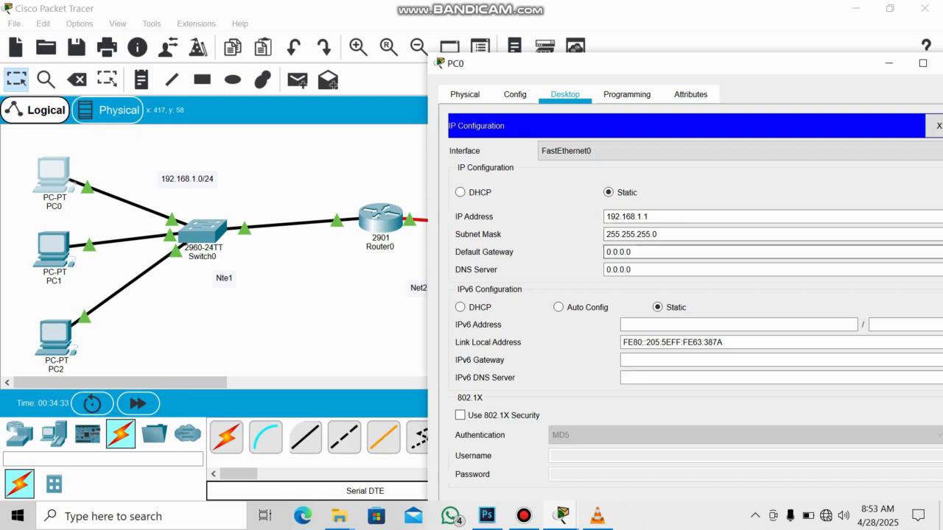
{"action": "key", "text": "BackSpace"}
{"action": "key", "text": "BackSpace"}
{"action": "key", "text": "BackSpace"}
{"action": "key", "text": "BackSpace"}
{"action": "key", "text": "BackSpace"}
{"action": "key", "text": "BackSpace"}
{"action": "key", "text": "BackSpace"}
{"action": "type", "text": "192"}
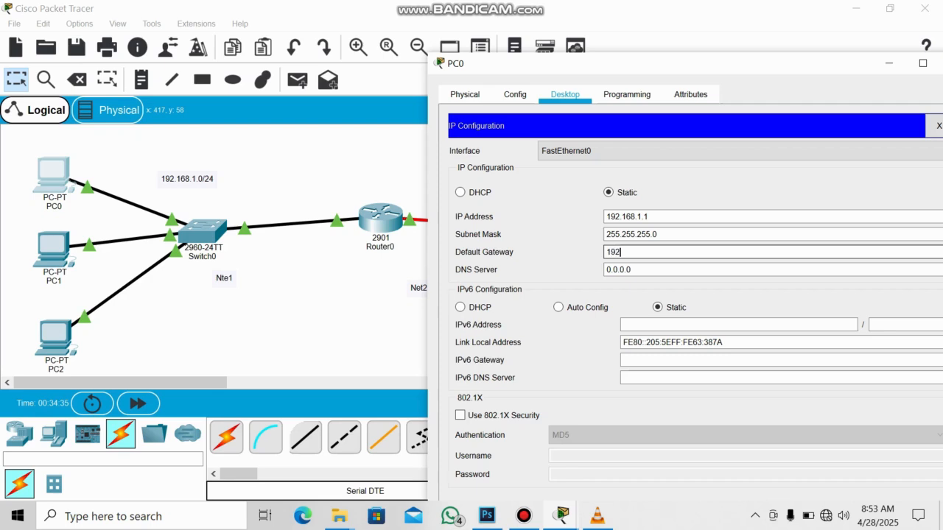
{"action": "type", "text": ".168."}
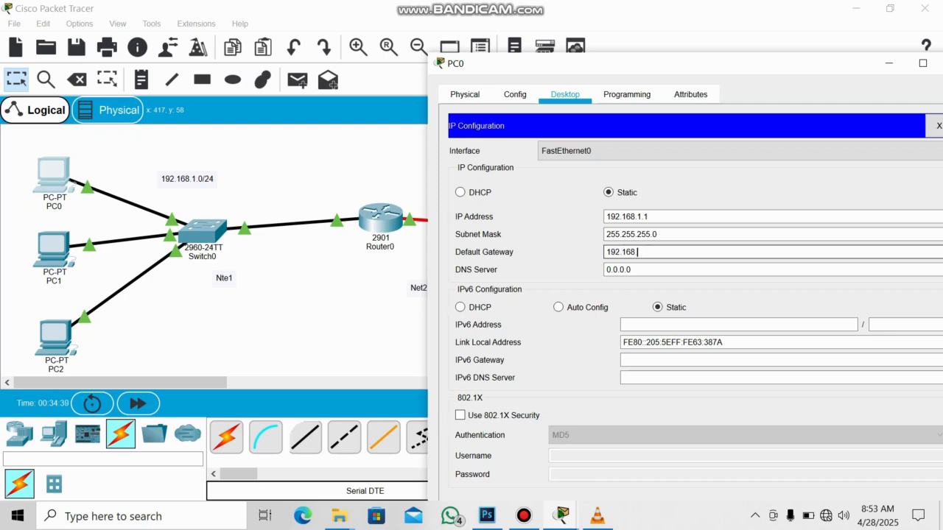
{"action": "type", "text": "4"}
{"action": "key", "text": "BackSpace"}
{"action": "type", "text": "1.4"}
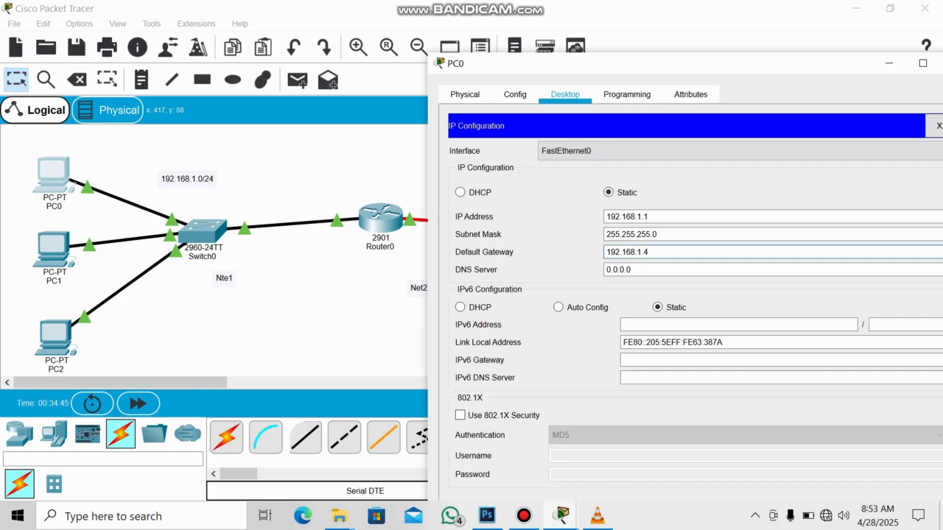
{"action": "left_click_drag", "start_coordinate": [791, 65], "coordinate": [472, 79]}
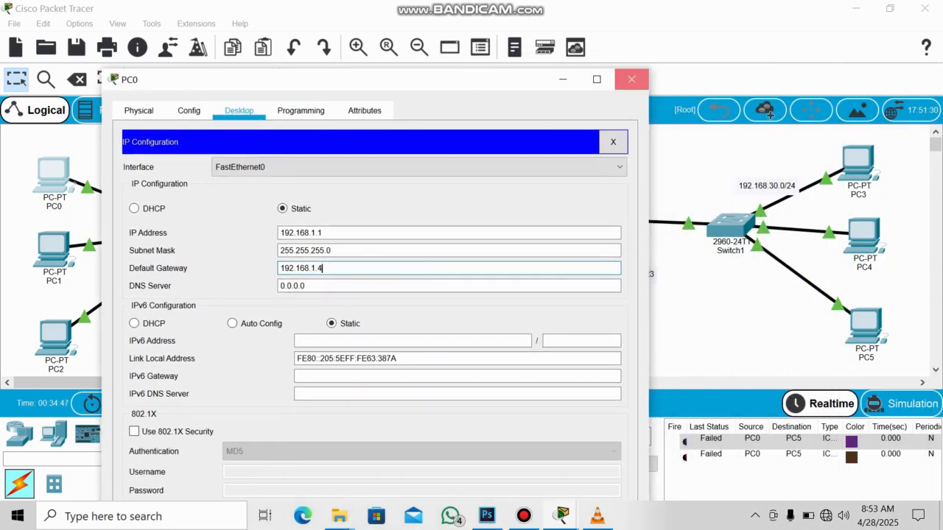
{"action": "left_click", "coordinate": [631, 78]}
{"action": "left_click", "coordinate": [537, 218]}
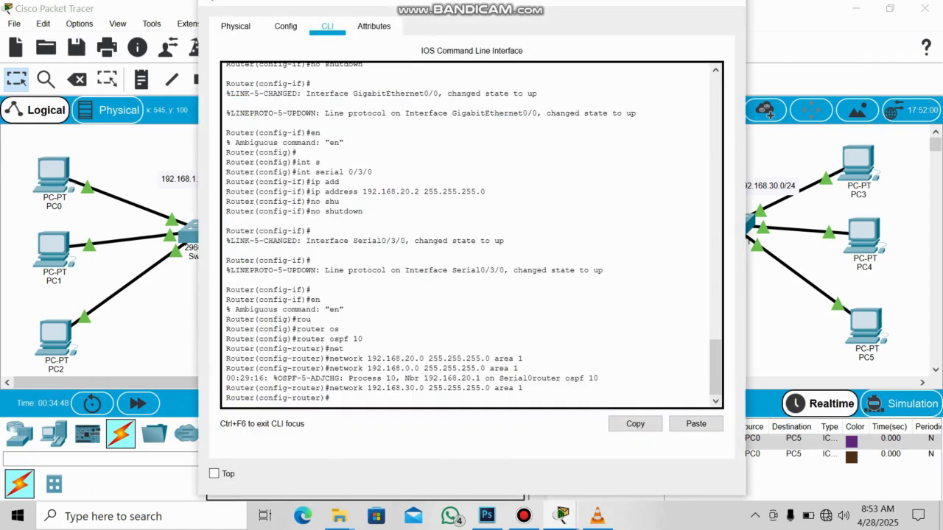
{"action": "left_click", "coordinate": [728, 2]}
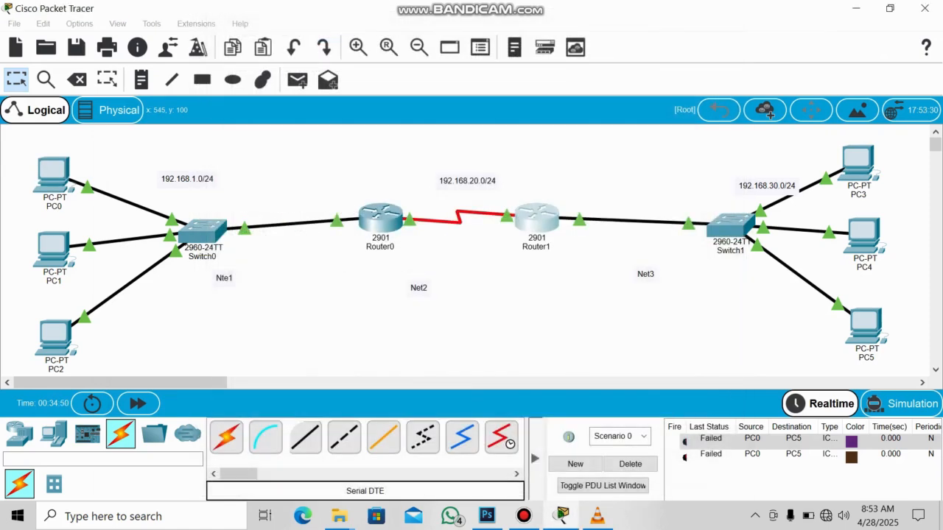
Copy PC0's default gateway address and set it as PC1's default gateway, 192.168.1.4.
{"action": "left_click", "coordinate": [53, 175]}
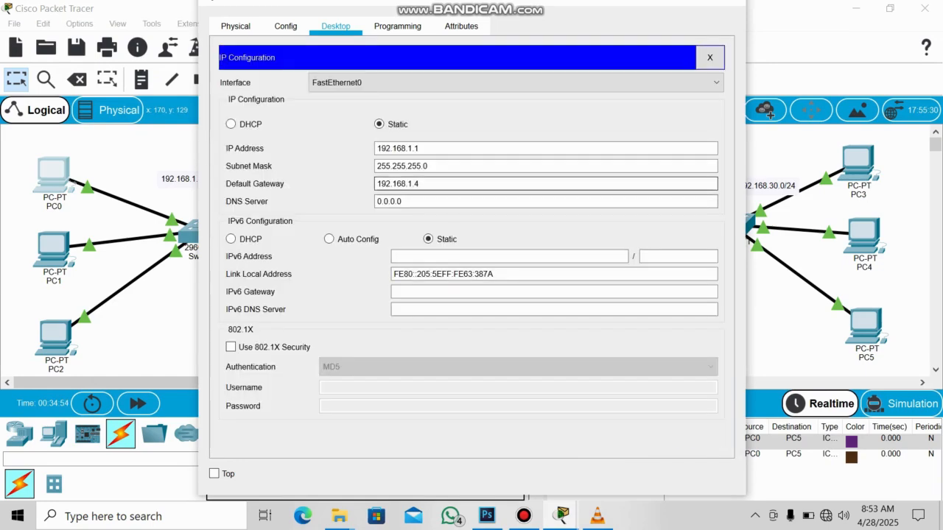
{"action": "double_click", "coordinate": [398, 185]}
{"action": "key", "text": "ctrl+c"}
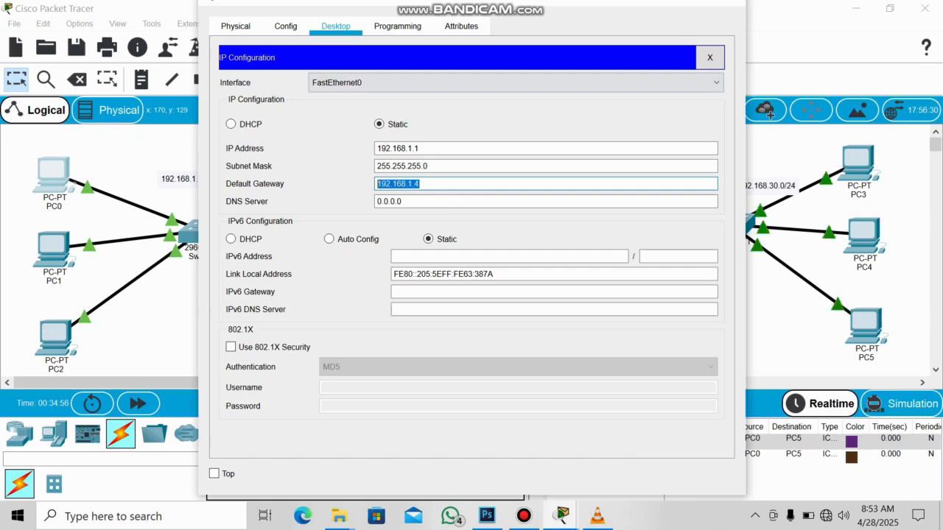
{"action": "left_click", "coordinate": [728, 2]}
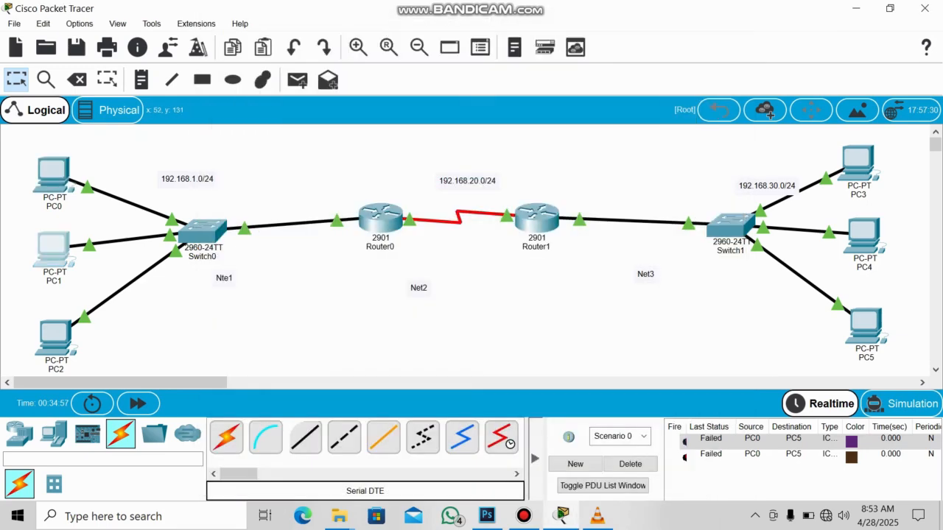
{"action": "left_click", "coordinate": [53, 249]}
{"action": "left_click", "coordinate": [279, 101]}
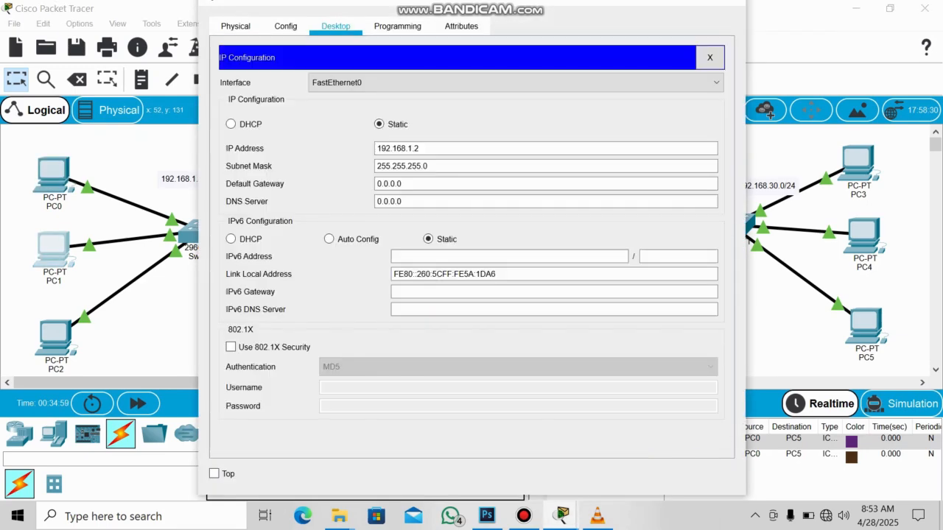
{"action": "left_click", "coordinate": [403, 184]}
{"action": "key", "text": "ctrl+a"}
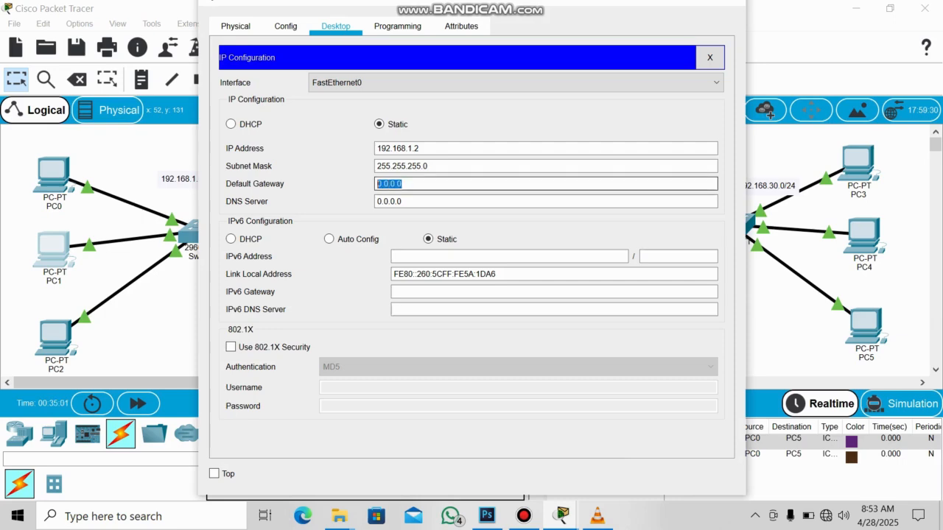
{"action": "key", "text": "ctrl+v"}
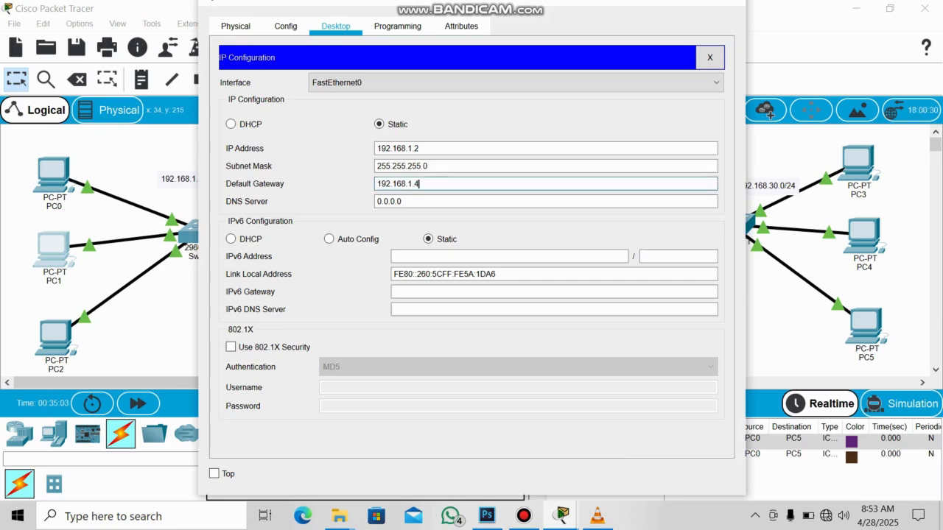
Set PC2's default gateway to the copied address 192.168.1.4 and close its window.
{"action": "left_click", "coordinate": [55, 335]}
{"action": "left_click", "coordinate": [280, 103]}
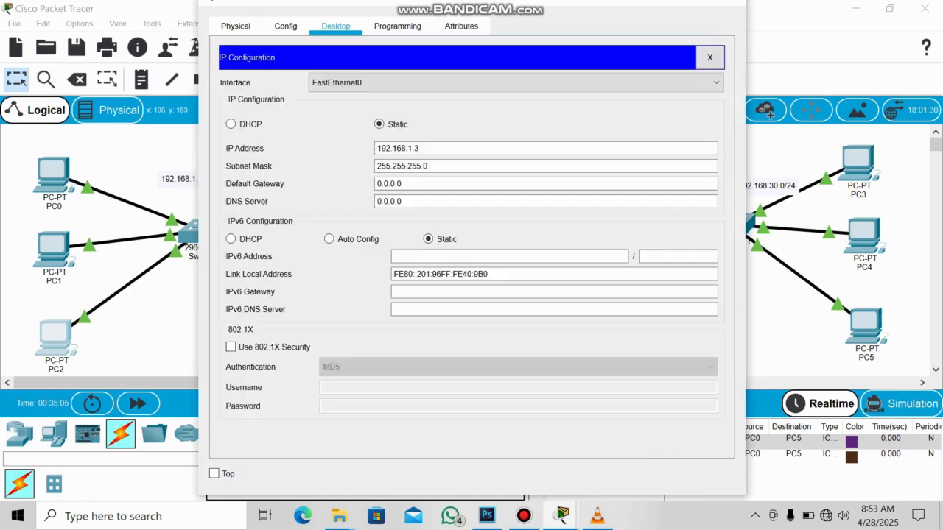
{"action": "left_click", "coordinate": [412, 184]}
{"action": "key", "text": "ctrl+a"}
{"action": "key", "text": "ctrl+v"}
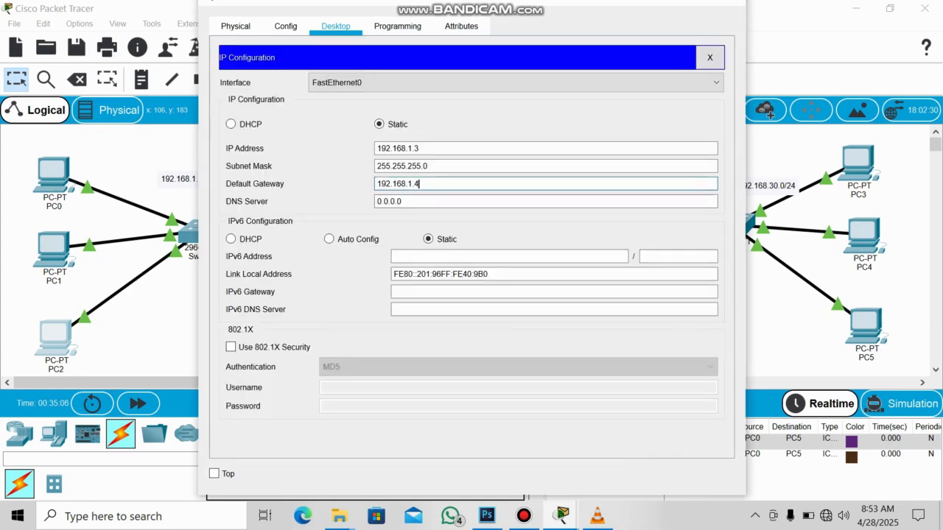
{"action": "left_click", "coordinate": [729, 3]}
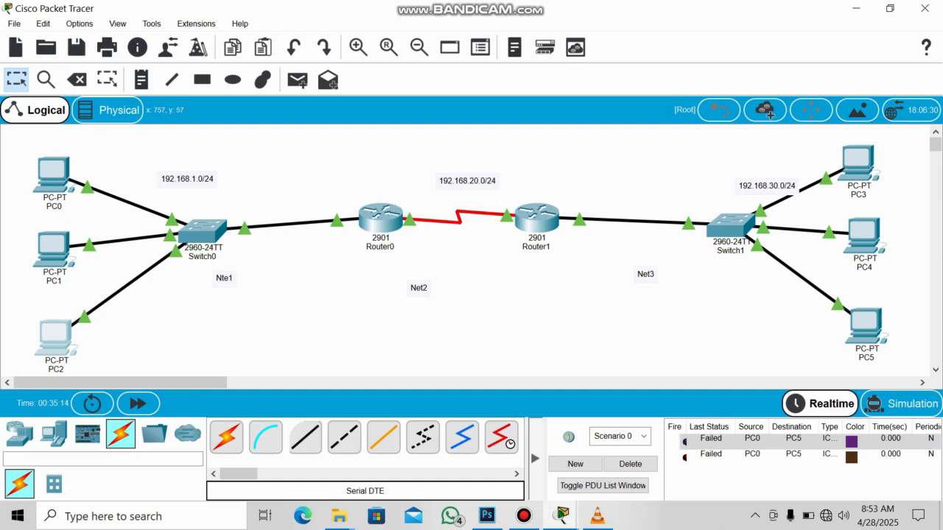
Set PC3's default gateway to 192.168.3.4 in its IP configuration and close its window.
{"action": "left_click", "coordinate": [862, 160]}
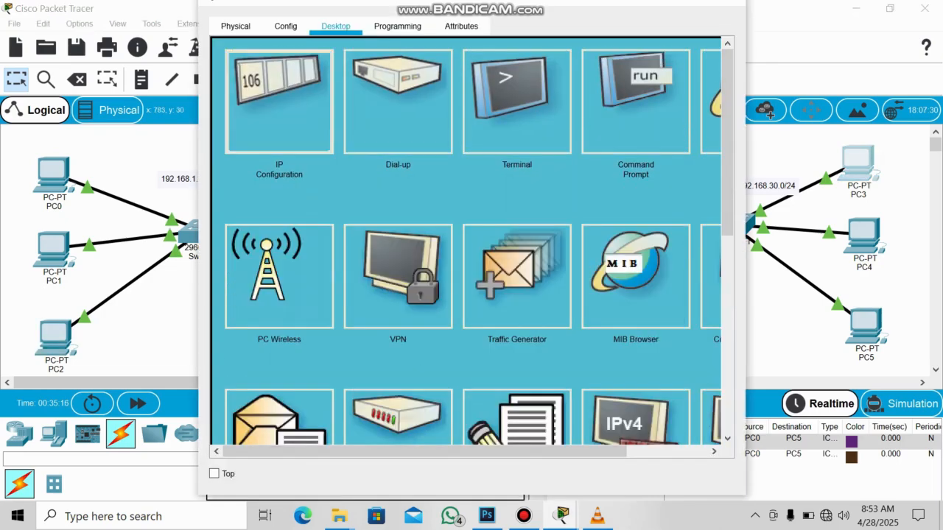
{"action": "left_click", "coordinate": [279, 103]}
{"action": "left_click", "coordinate": [442, 185]}
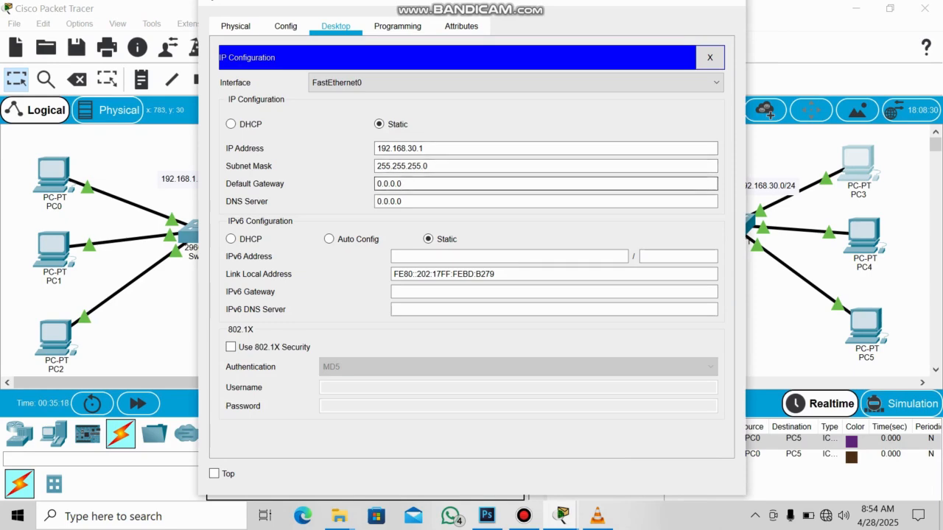
{"action": "key", "text": "ctrl+a"}
{"action": "type", "text": "192.168.1.4"}
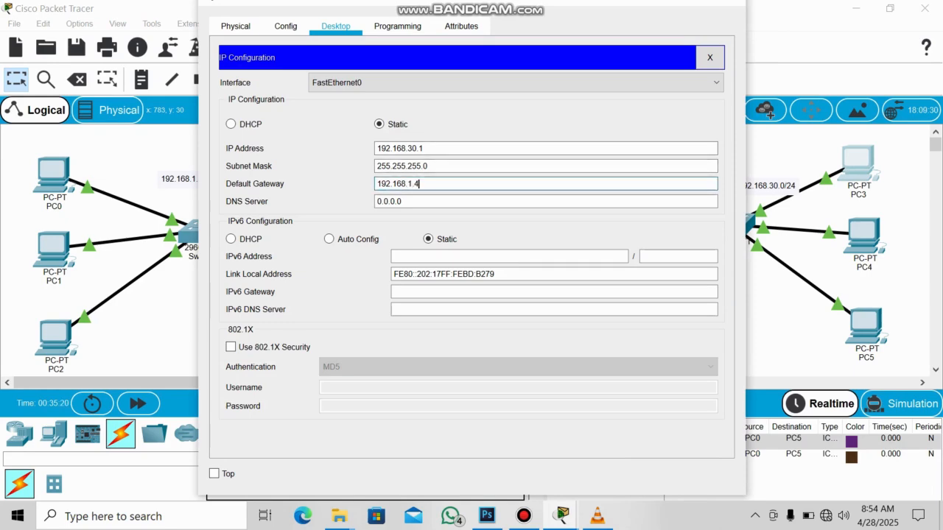
{"action": "key", "text": "Left"}
{"action": "key", "text": "BackSpace"}
{"action": "key", "text": "BackSpace"}
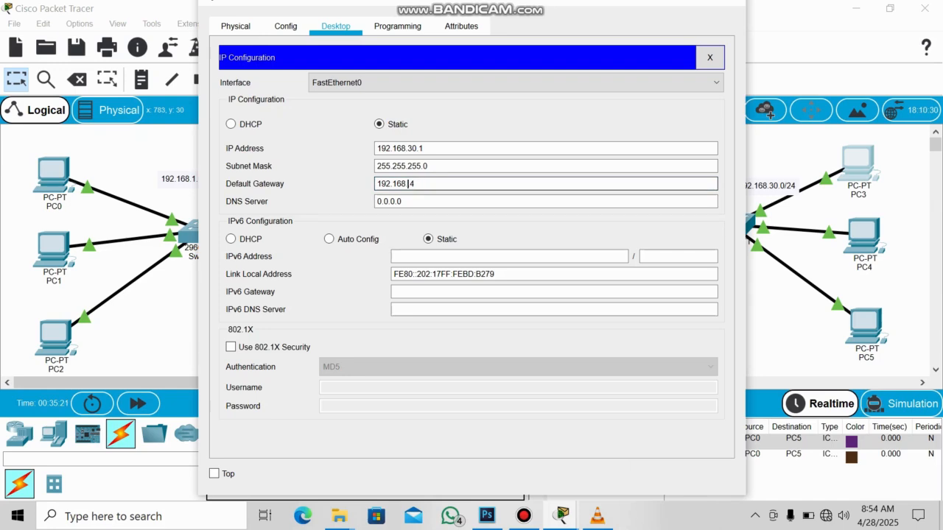
{"action": "type", "text": "3"}
{"action": "type", "text": "."}
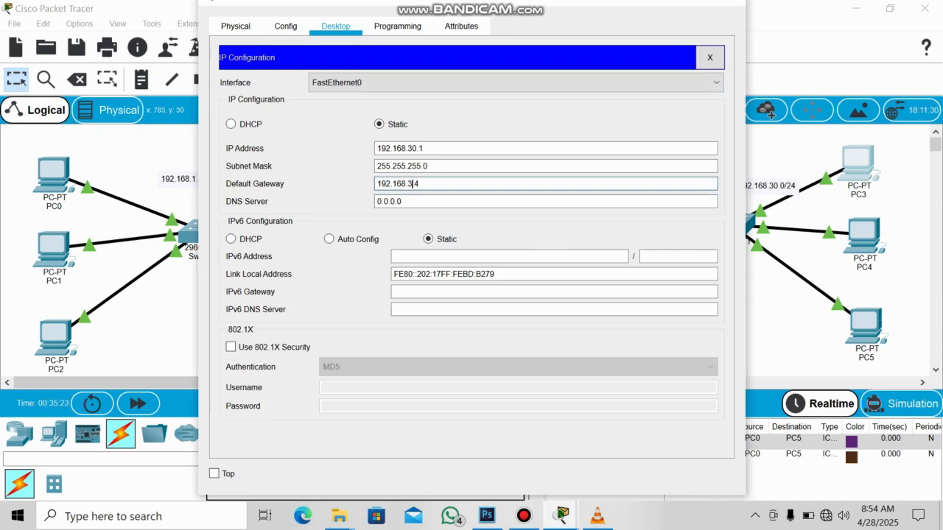
{"action": "left_click", "coordinate": [728, 2]}
Set PC4's default gateway to 192.168.3.4 by adapting the copied address, and close its window.
{"action": "left_click", "coordinate": [865, 237]}
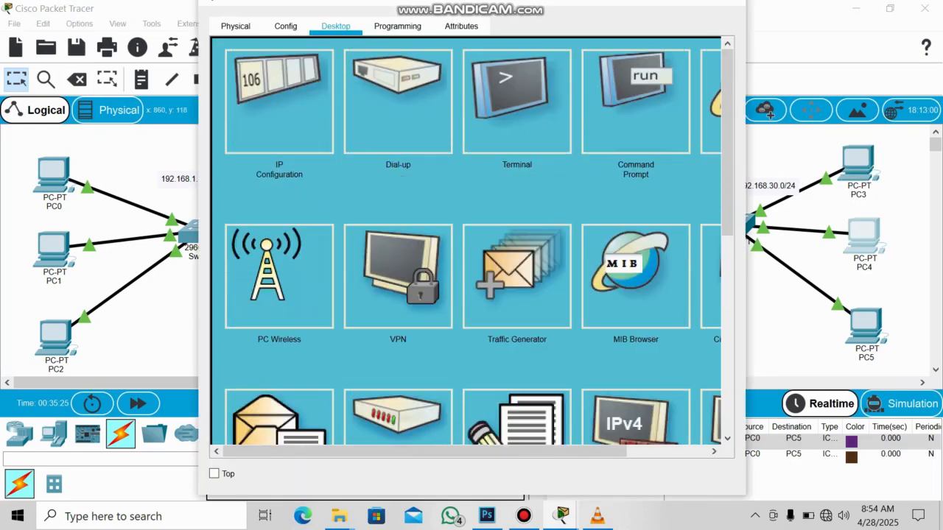
{"action": "left_click", "coordinate": [275, 103]}
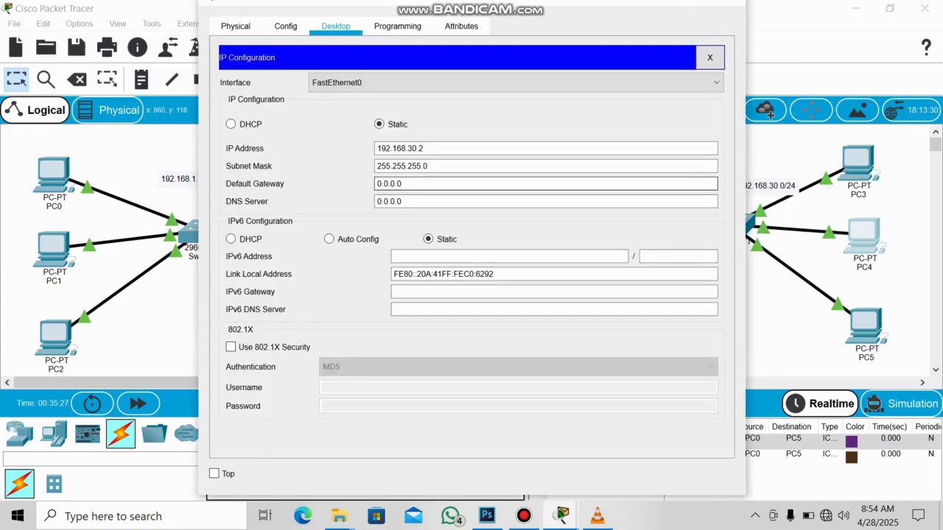
{"action": "left_click_drag", "start_coordinate": [410, 184], "coordinate": [374, 184]}
{"action": "key", "text": "ctrl+v"}
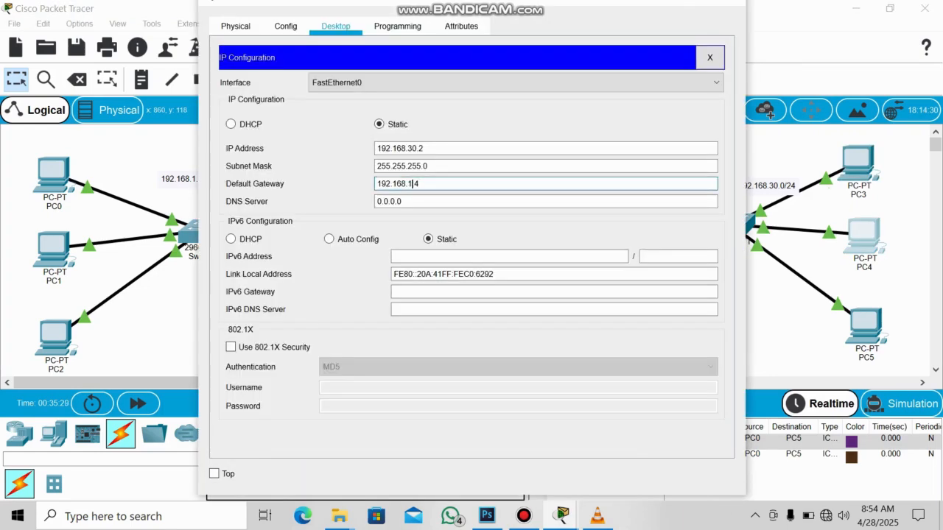
{"action": "double_click", "coordinate": [414, 184]}
{"action": "type", "text": "3"}
{"action": "left_click", "coordinate": [728, 2]}
Set PC5's default gateway to 192.168.3.4 by adapting the copied address, and close its window.
{"action": "left_click", "coordinate": [868, 329]}
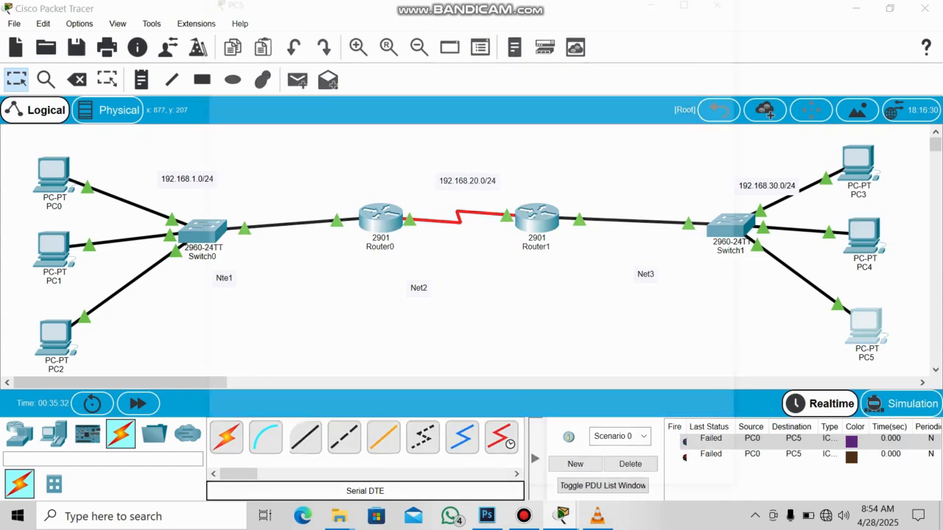
{"action": "left_click", "coordinate": [279, 101]}
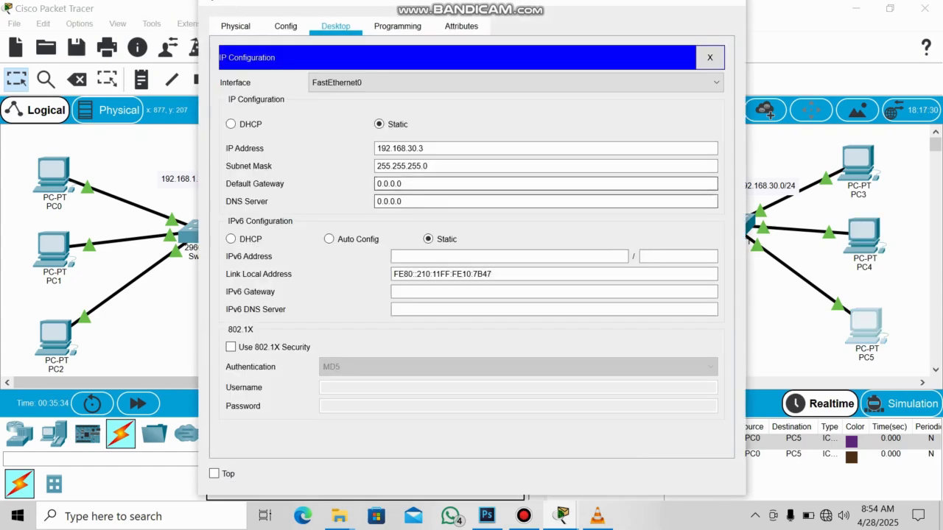
{"action": "left_click_drag", "start_coordinate": [410, 184], "coordinate": [375, 183]}
{"action": "key", "text": "ctrl+v"}
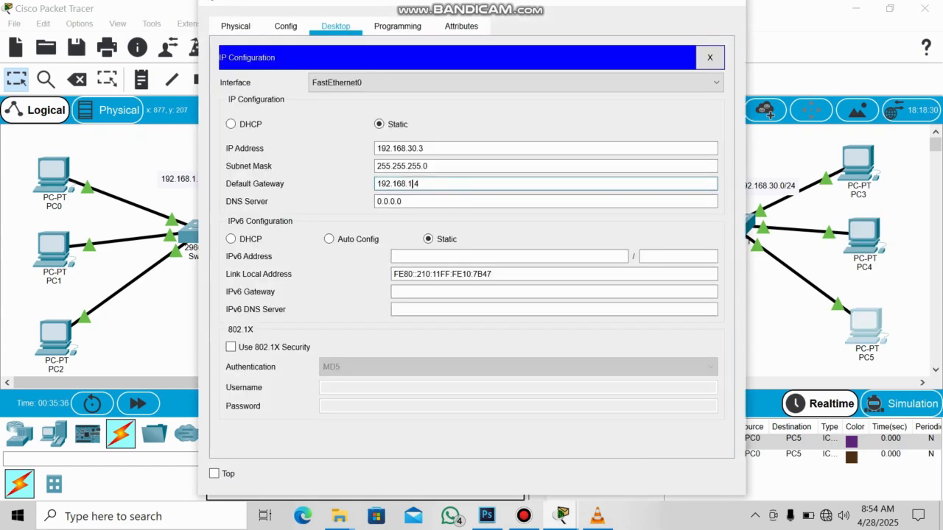
{"action": "key", "text": "BackSpace"}
{"action": "type", "text": "3"}
{"action": "left_click", "coordinate": [728, 3]}
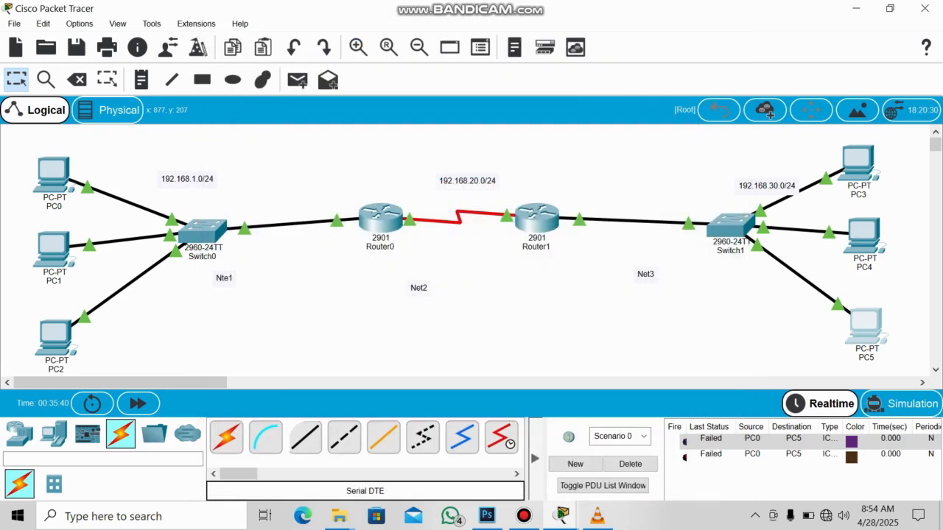
Delete the old PDU scenario entries and send a simple PDU from PC0 to PC5 twice.
{"action": "left_click", "coordinate": [630, 465]}
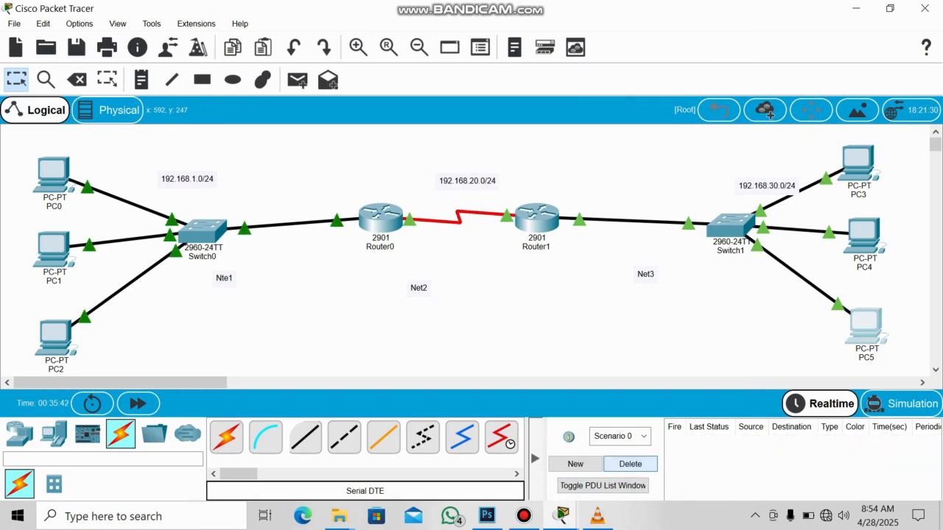
{"action": "left_click", "coordinate": [298, 79]}
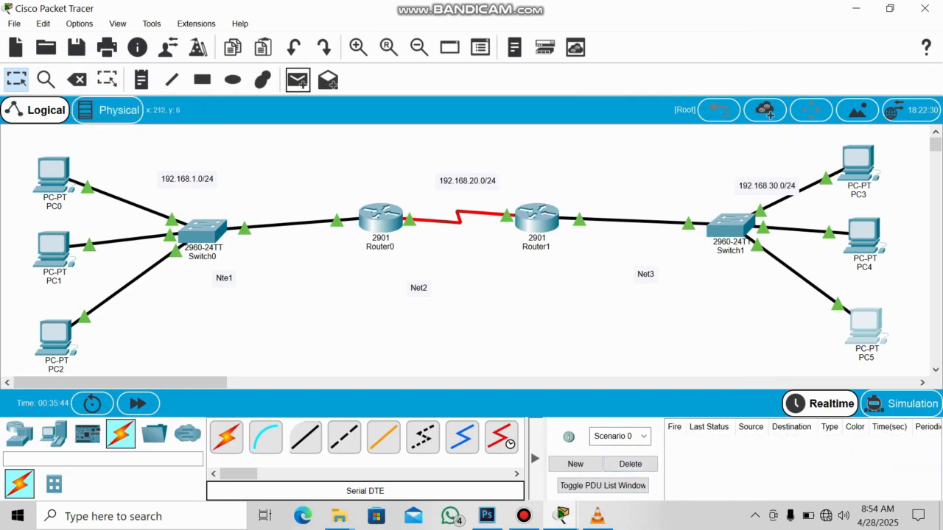
{"action": "left_click", "coordinate": [53, 175]}
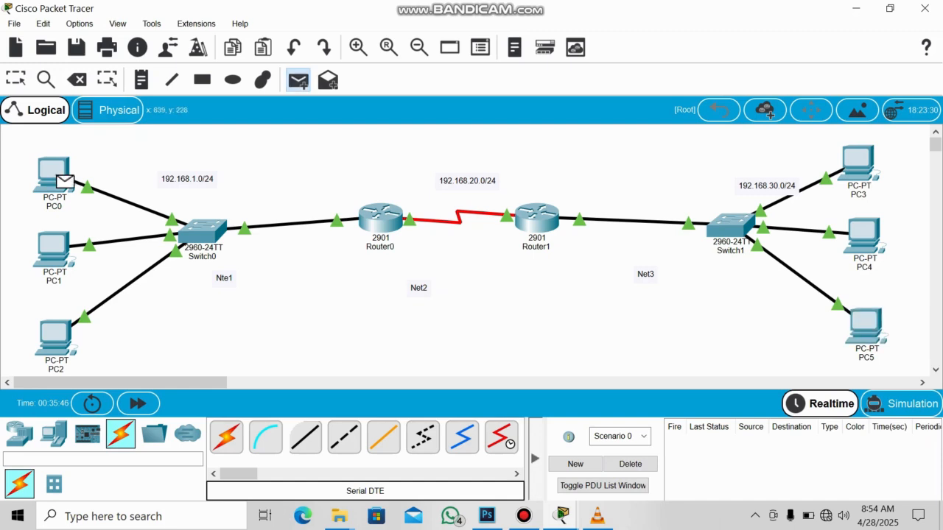
{"action": "left_click", "coordinate": [866, 325]}
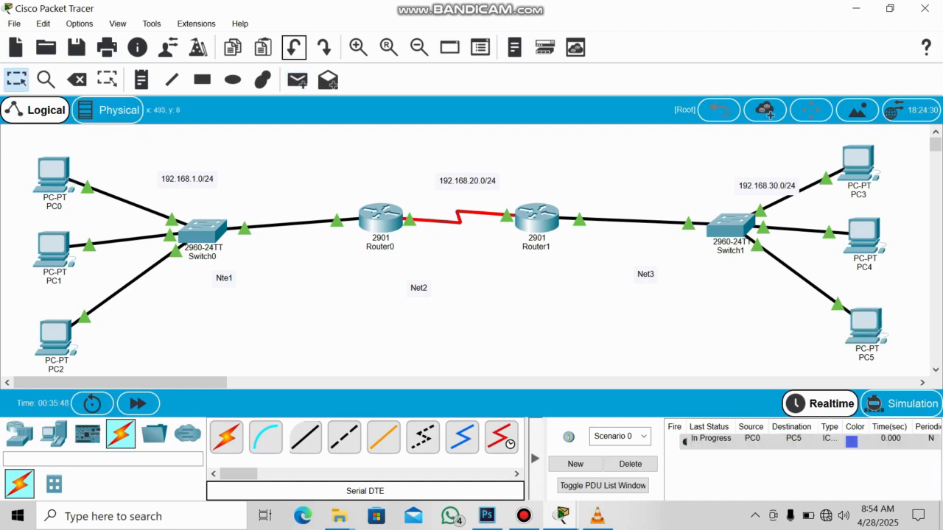
{"action": "left_click", "coordinate": [297, 80]}
{"action": "left_click", "coordinate": [54, 175]}
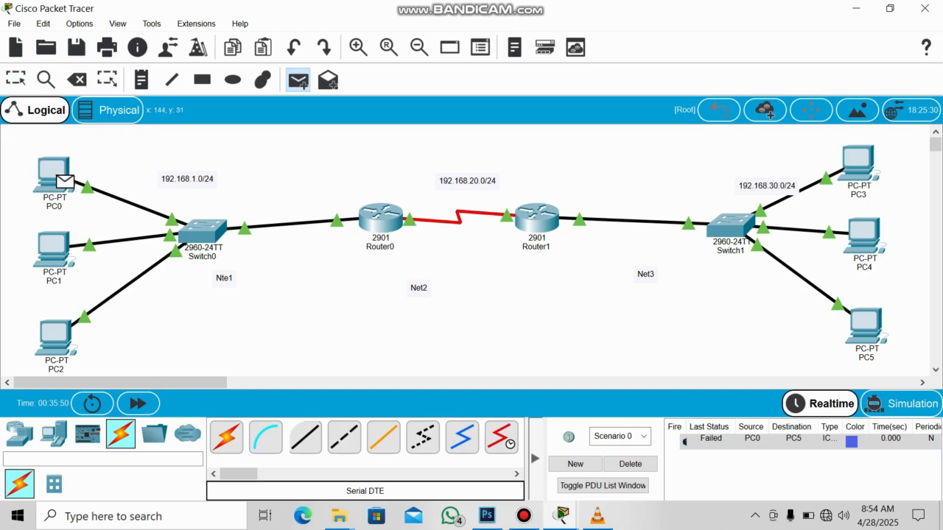
{"action": "left_click", "coordinate": [865, 324]}
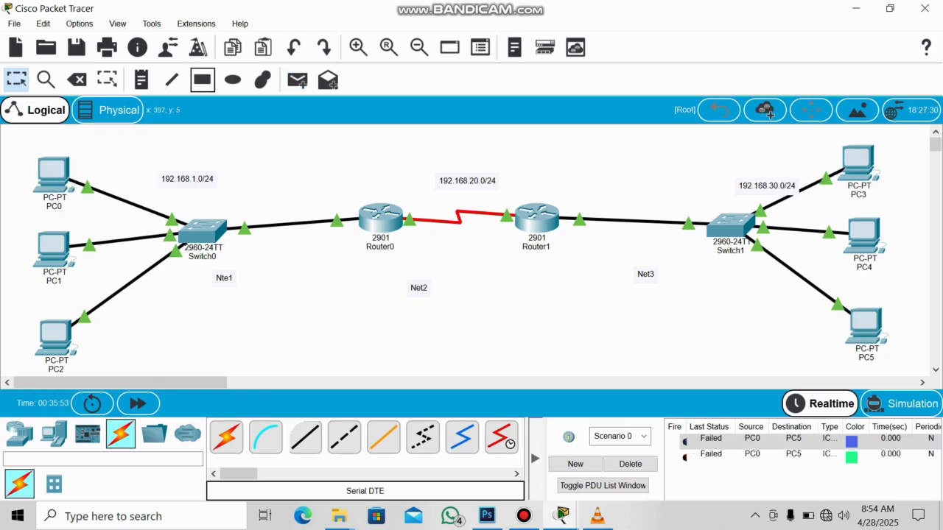
Test the reverse direction by sending a simple PDU from PC3 to PC0 twice.
{"action": "left_click", "coordinate": [298, 80]}
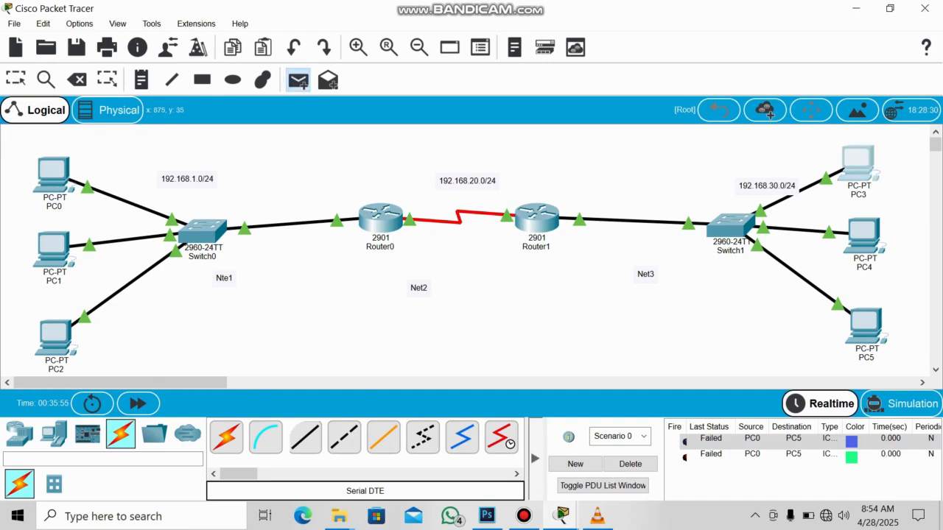
{"action": "left_click", "coordinate": [858, 159]}
{"action": "left_click", "coordinate": [52, 173]}
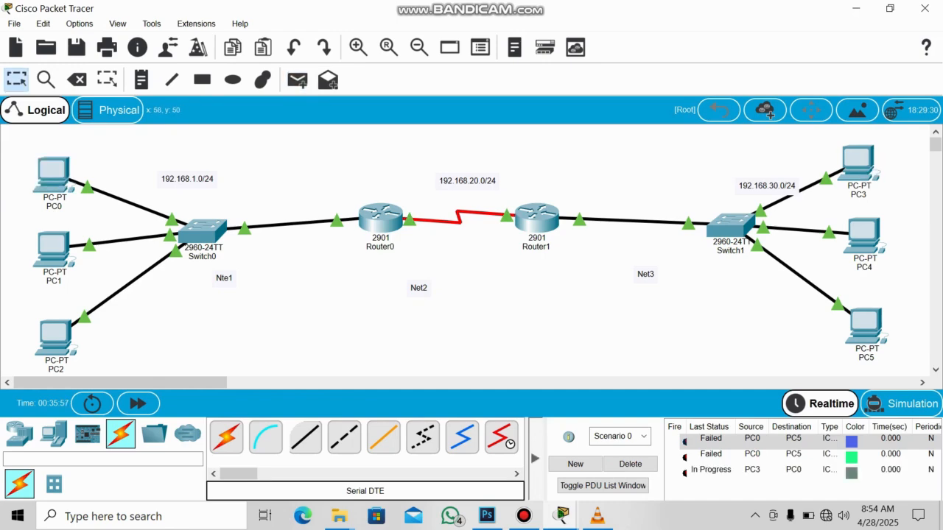
{"action": "left_click", "coordinate": [298, 80]}
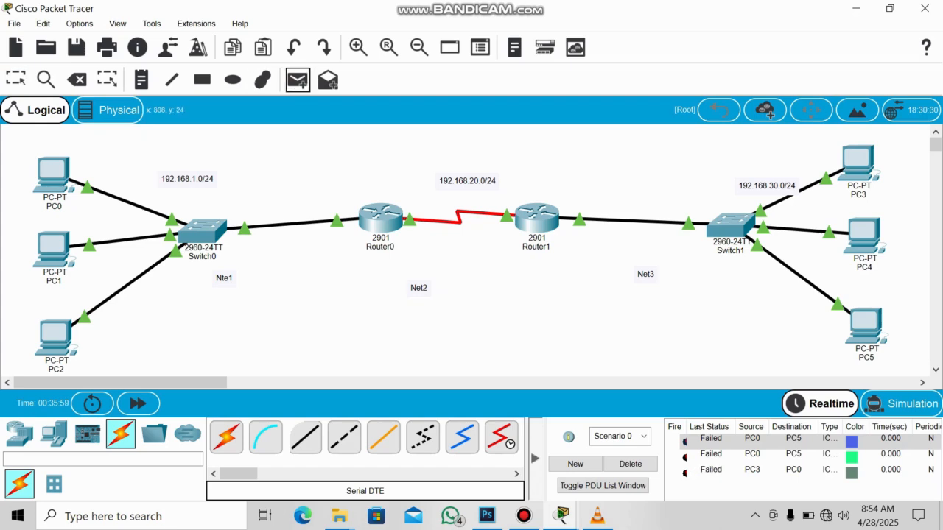
{"action": "left_click", "coordinate": [857, 159]}
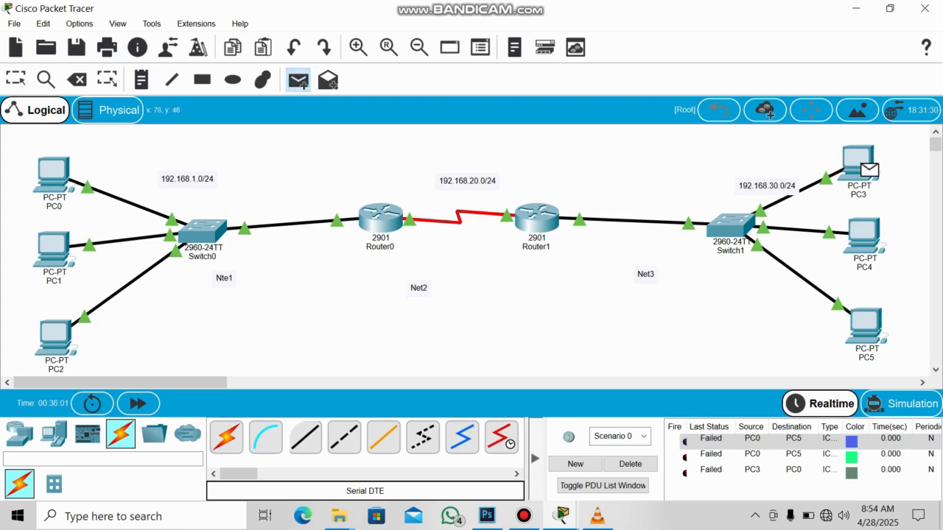
{"action": "left_click", "coordinate": [70, 179]}
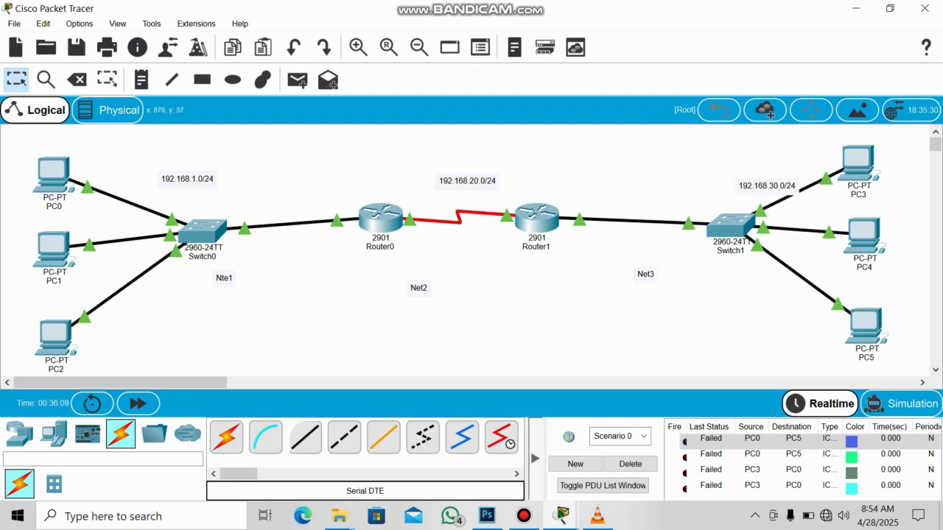
Correct PC3's default gateway to 192.168.30.4 in its IP configuration and close its window.
{"action": "left_click", "coordinate": [857, 160]}
{"action": "left_click", "coordinate": [252, 110]}
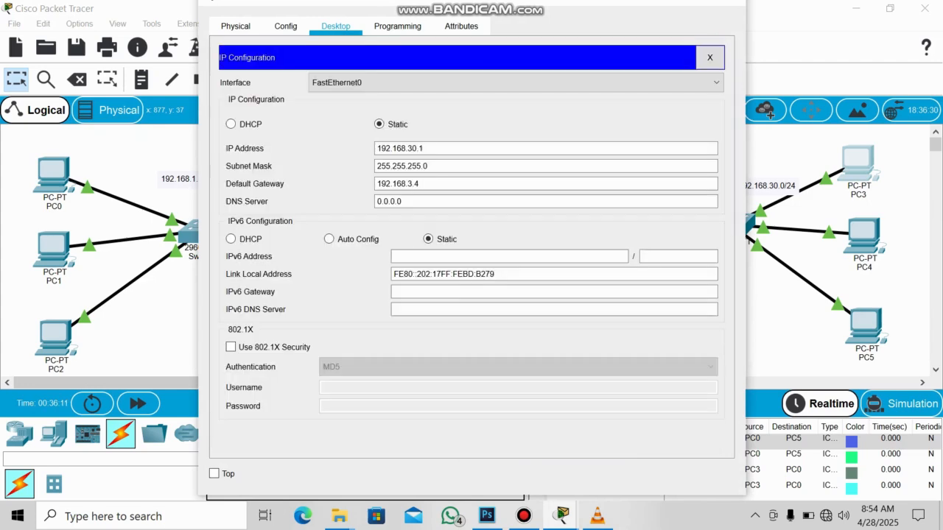
{"action": "left_click", "coordinate": [417, 184]}
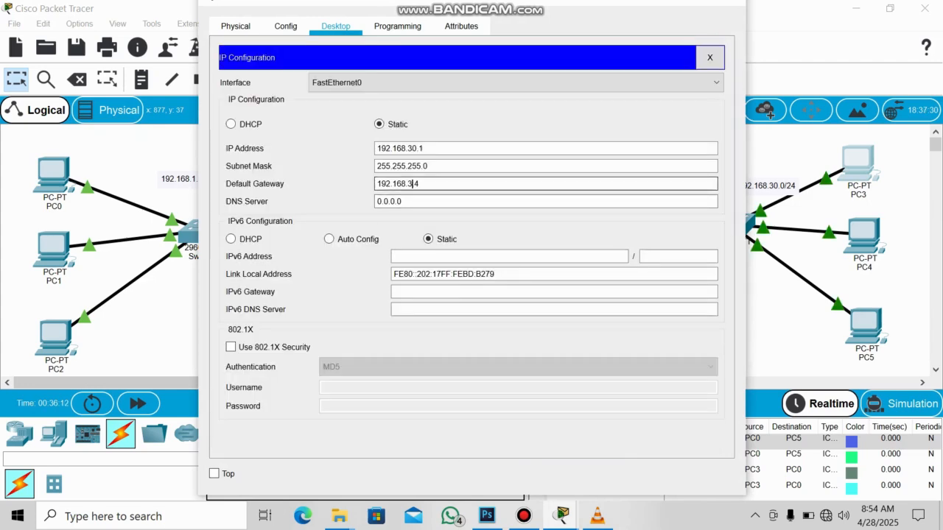
{"action": "type", "text": "0"}
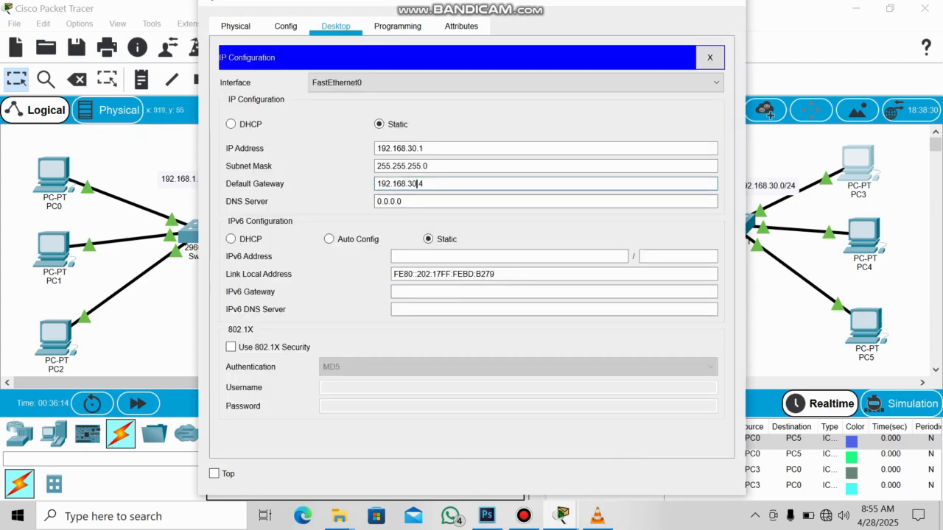
{"action": "left_click", "coordinate": [729, 2]}
Correct PC4's default gateway to 192.168.30.4 in its IP configuration and close its window.
{"action": "left_click", "coordinate": [863, 236]}
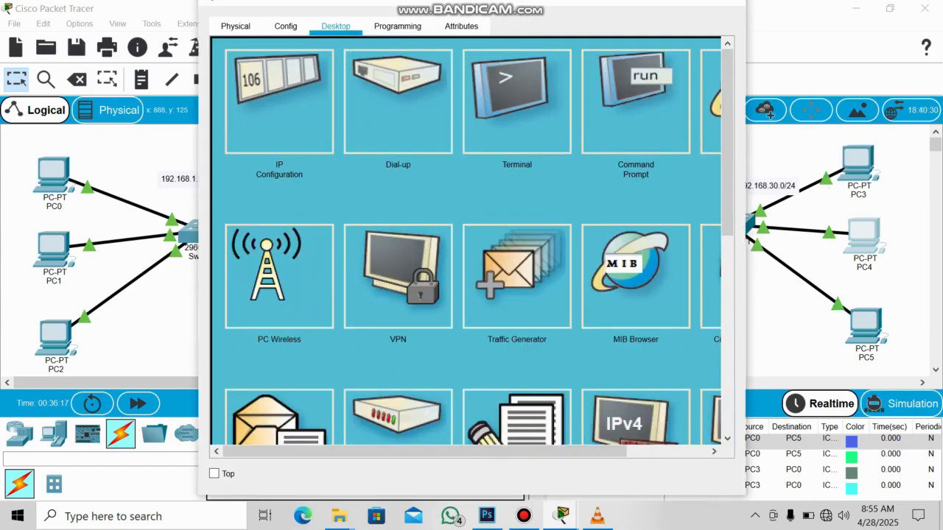
{"action": "left_click", "coordinate": [280, 102]}
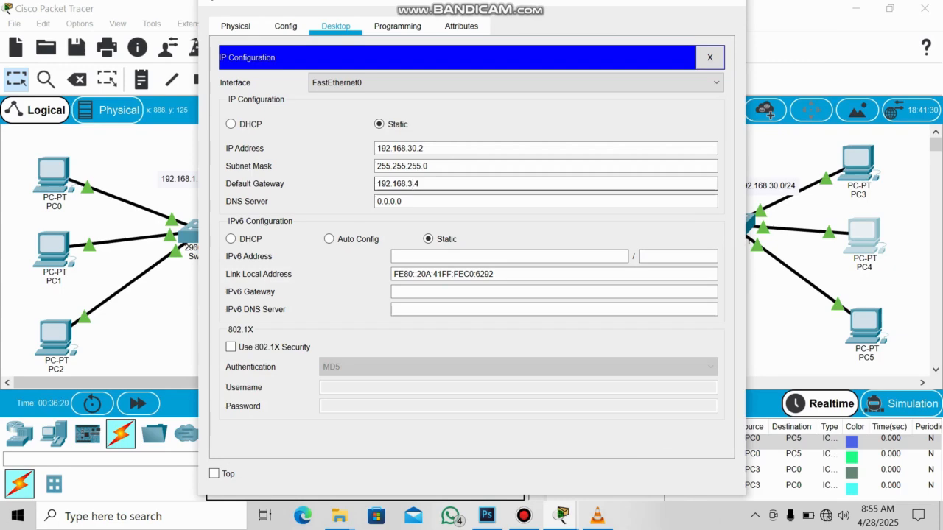
{"action": "left_click", "coordinate": [412, 184]}
{"action": "type", "text": "0"}
{"action": "left_click", "coordinate": [729, 3]}
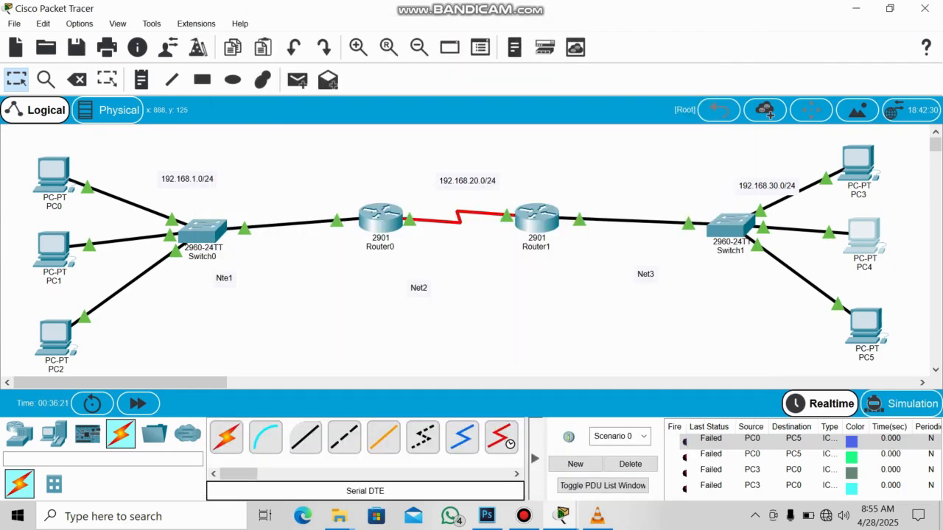
Correct PC5's default gateway to 192.168.30.4 in its IP configuration and close its window.
{"action": "left_click", "coordinate": [865, 326]}
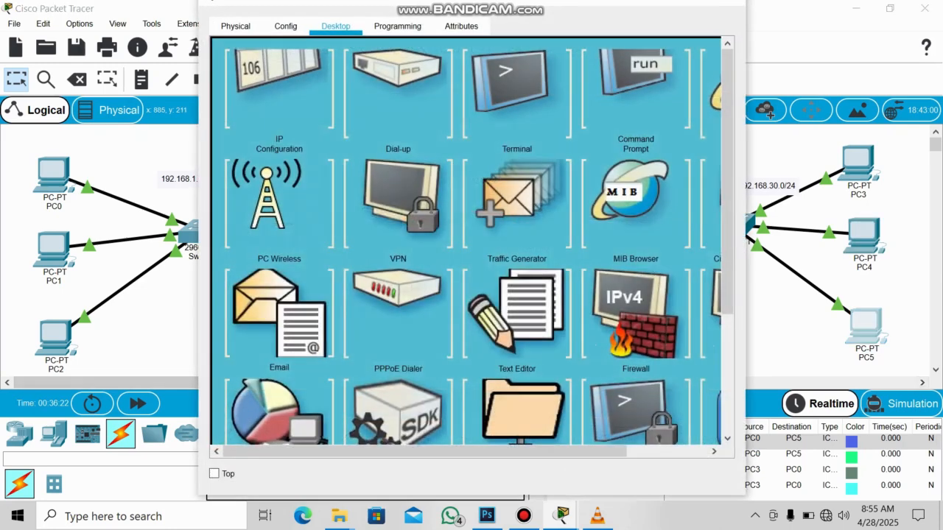
{"action": "left_click", "coordinate": [279, 101]}
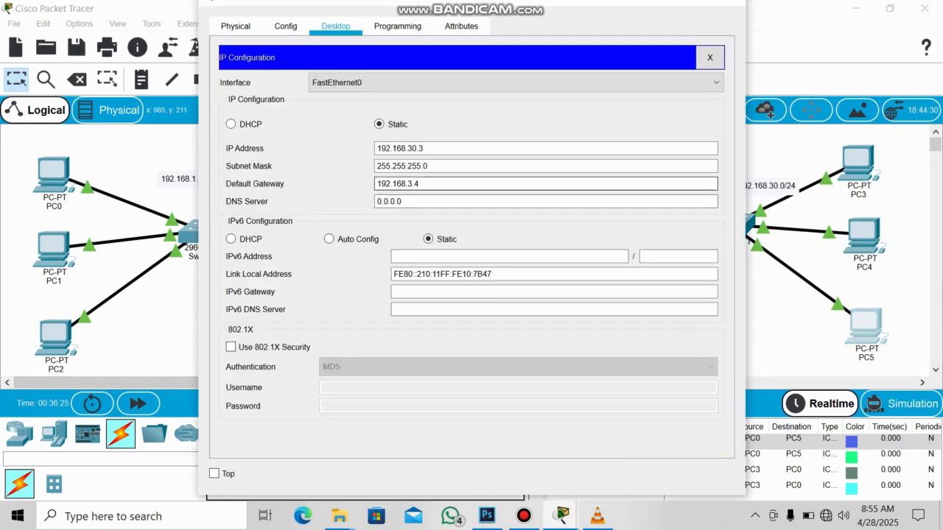
{"action": "left_click", "coordinate": [417, 184]}
{"action": "type", "text": "0"}
{"action": "left_click", "coordinate": [729, 2]}
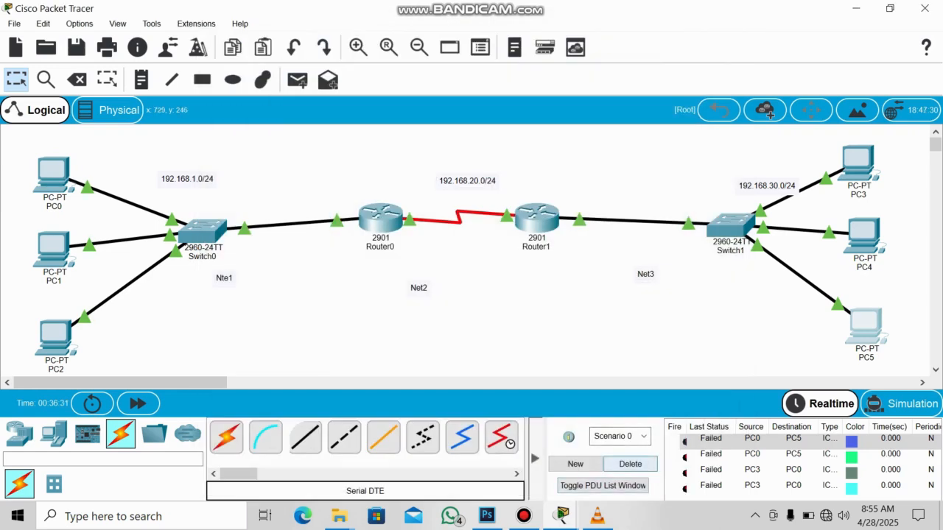
Clear the scenario's previous PDU tests and send a new simple PDU from PC0 to PC5.
{"action": "left_click", "coordinate": [631, 464]}
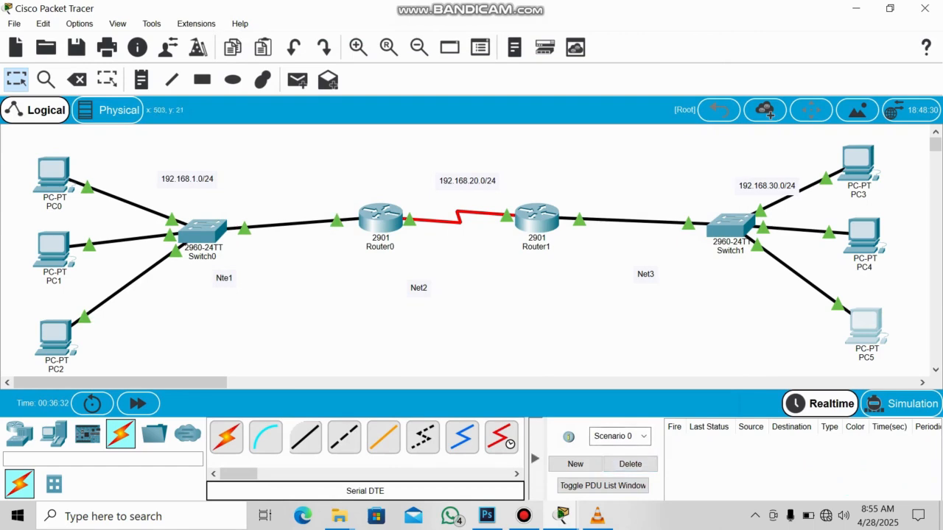
{"action": "left_click", "coordinate": [297, 80]}
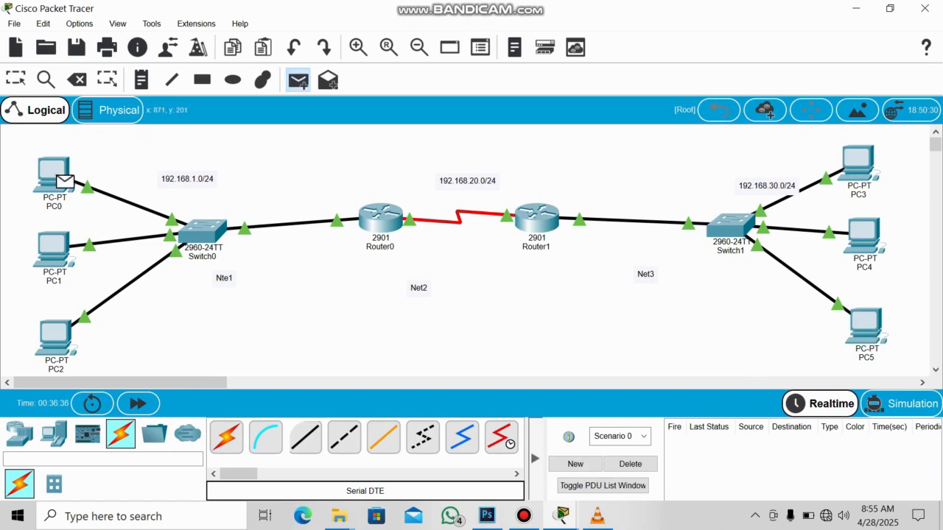
{"action": "left_click", "coordinate": [866, 326]}
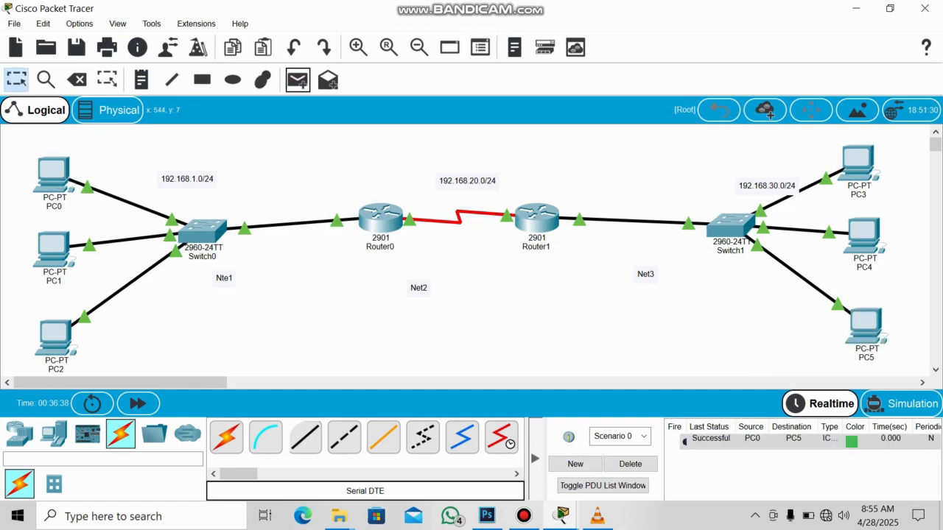
Test connectivity by sending a simple PDU from PC1 to PC4, and repeat the same test once more.
{"action": "left_click", "coordinate": [297, 80]}
{"action": "left_click", "coordinate": [53, 250]}
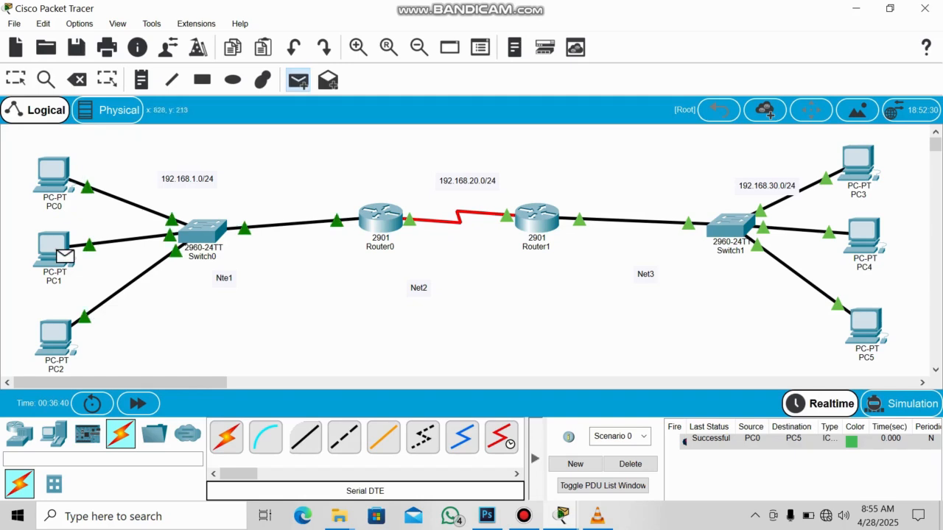
{"action": "left_click", "coordinate": [863, 236]}
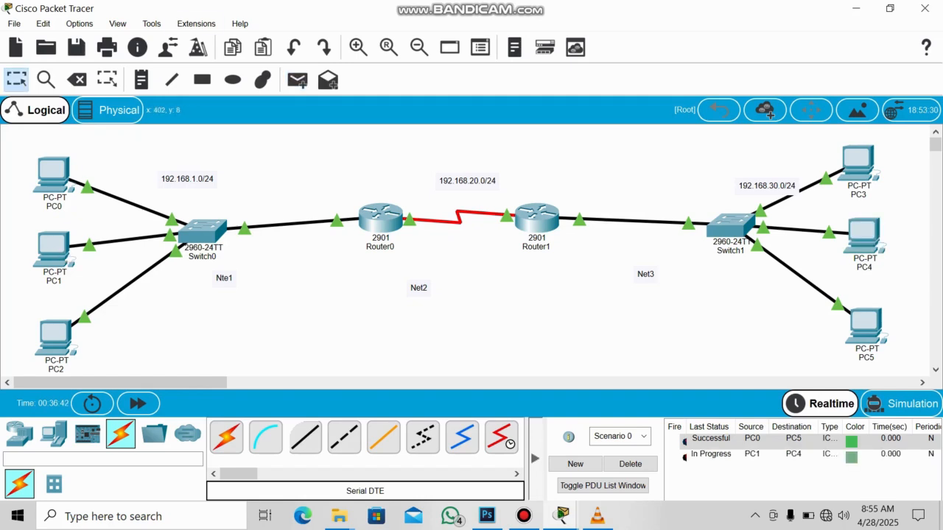
{"action": "left_click", "coordinate": [297, 79]}
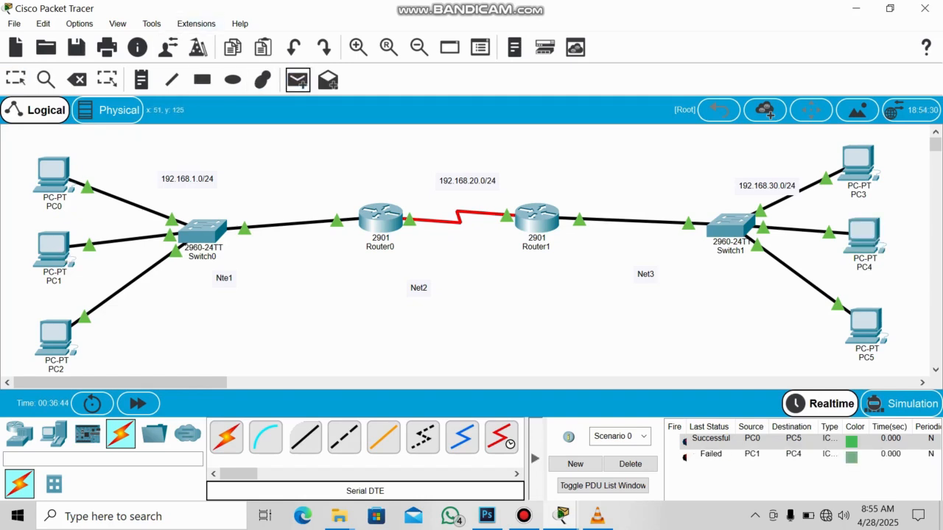
{"action": "left_click", "coordinate": [59, 252]}
{"action": "left_click", "coordinate": [863, 235]}
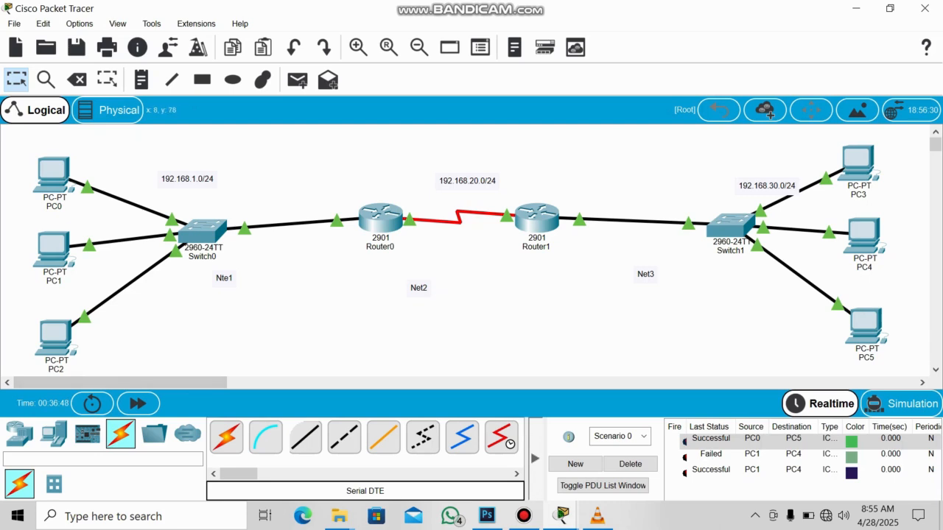
Send a simple PDU from PC3 to PC1 and clear all PDU tests by deleting the scenario.
{"action": "left_click", "coordinate": [298, 79]}
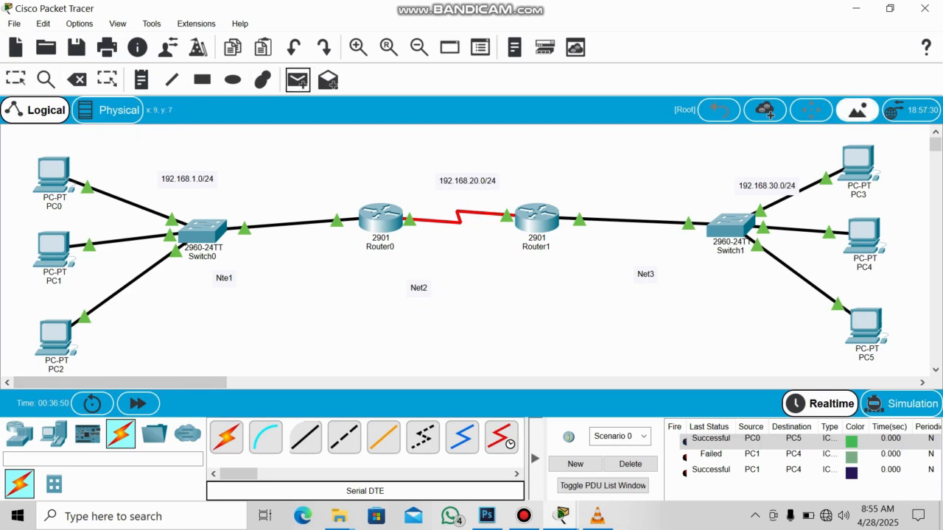
{"action": "left_click", "coordinate": [859, 161]}
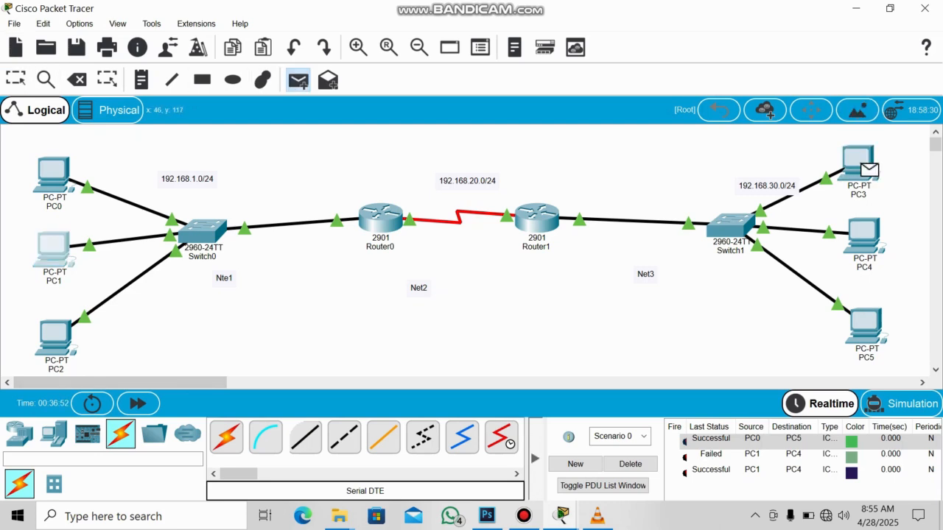
{"action": "left_click", "coordinate": [53, 249]}
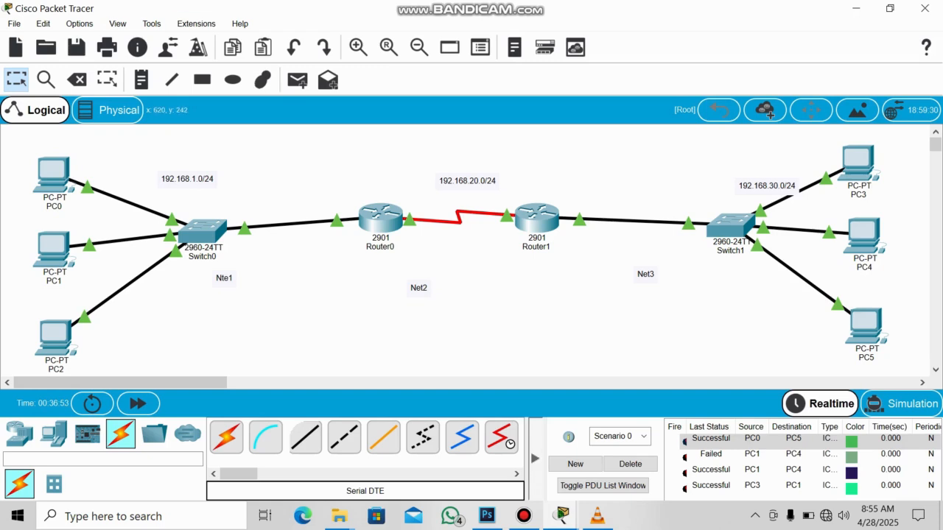
{"action": "left_click", "coordinate": [630, 465]}
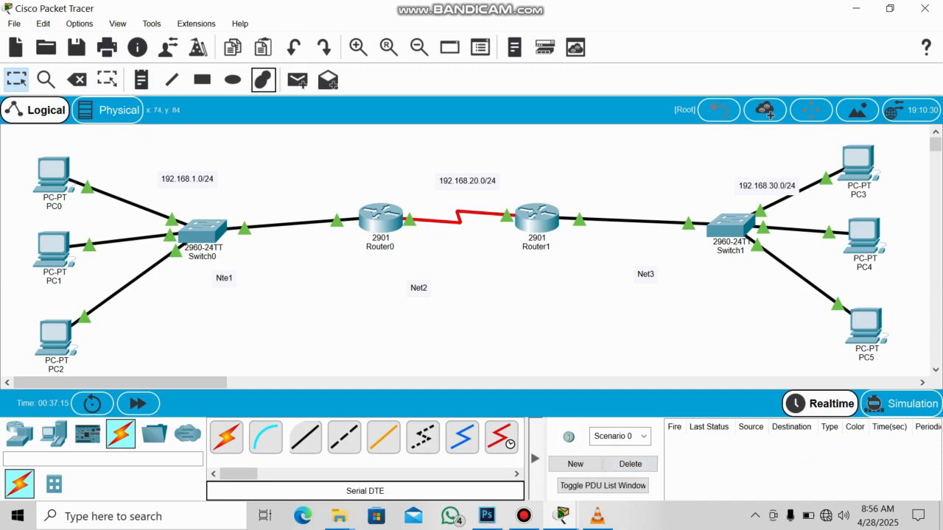
Place a text note in the empty workspace area below Router0 containing the title "Eng." and the author's full name.
{"action": "left_click", "coordinate": [141, 79]}
{"action": "left_click", "coordinate": [289, 327]}
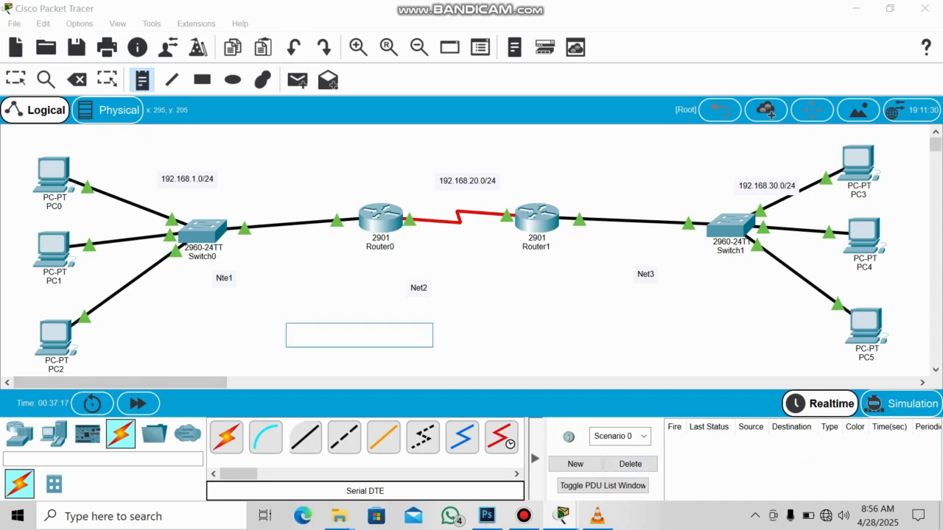
{"action": "type", "text": "En"}
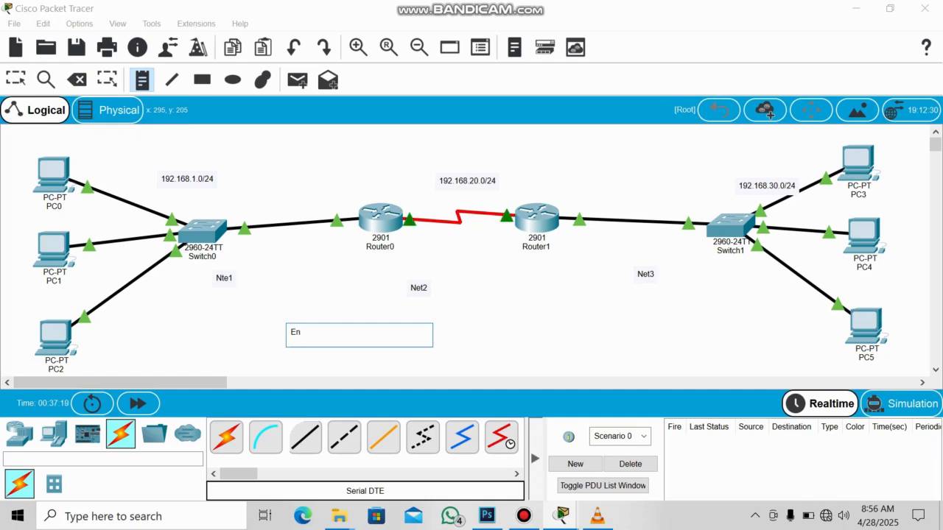
{"action": "type", "text": "g. Jean Bapti"}
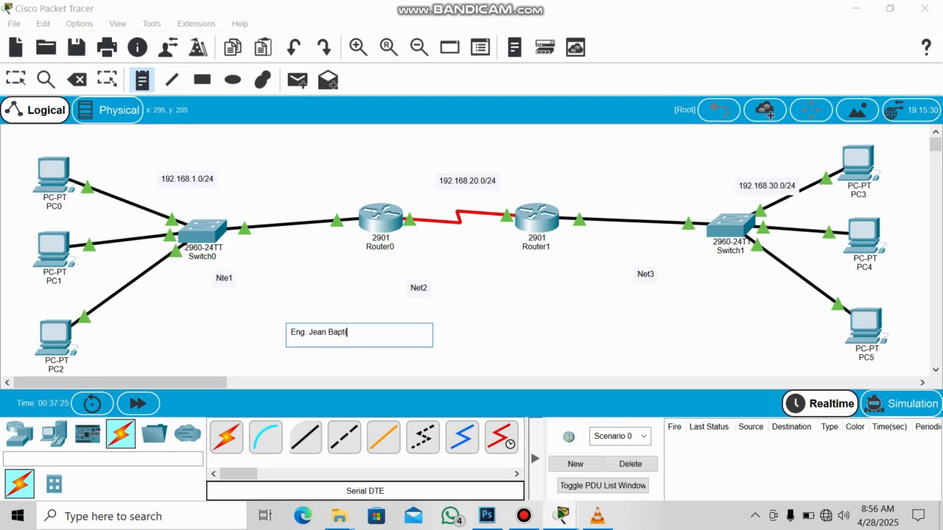
{"action": "type", "text": "ste SANTO"}
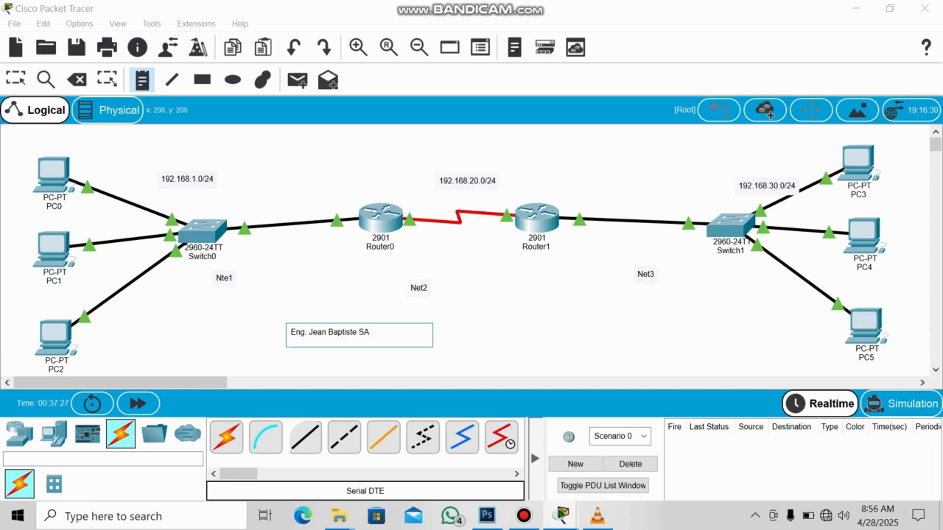